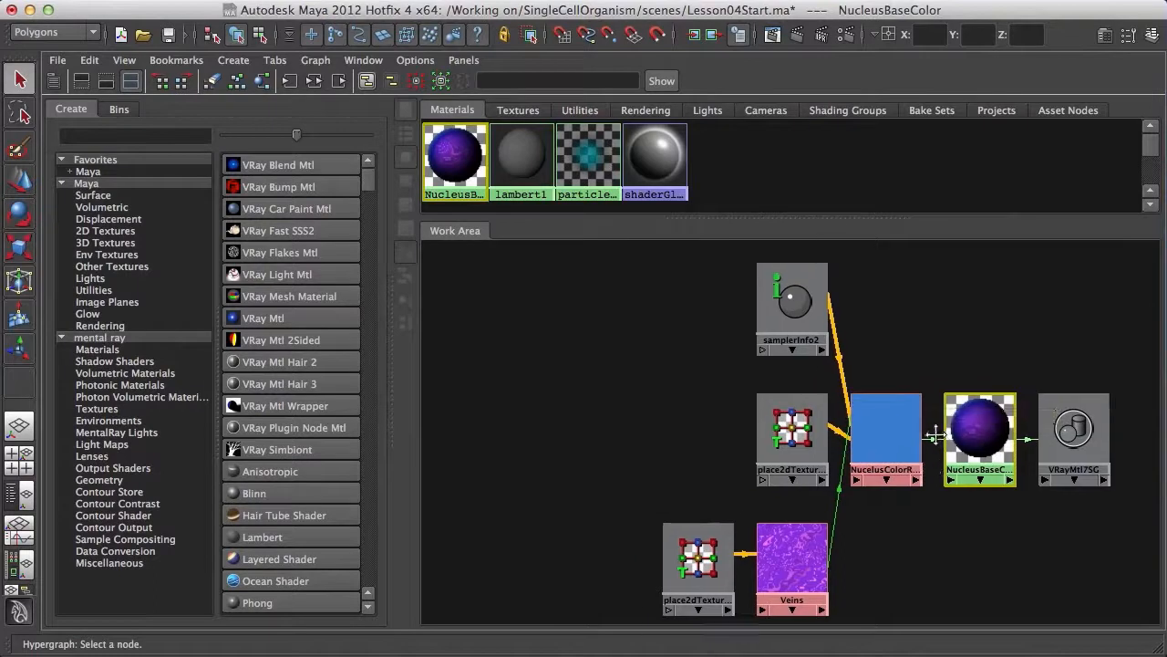
# Create a Wood 3D texture in the work area.
pyautogui.keyDown('alt'); pyautogui.moveTo(911, 423); pyautogui.dragTo(924, 426, button='middle'); pyautogui.keyUp('alt')
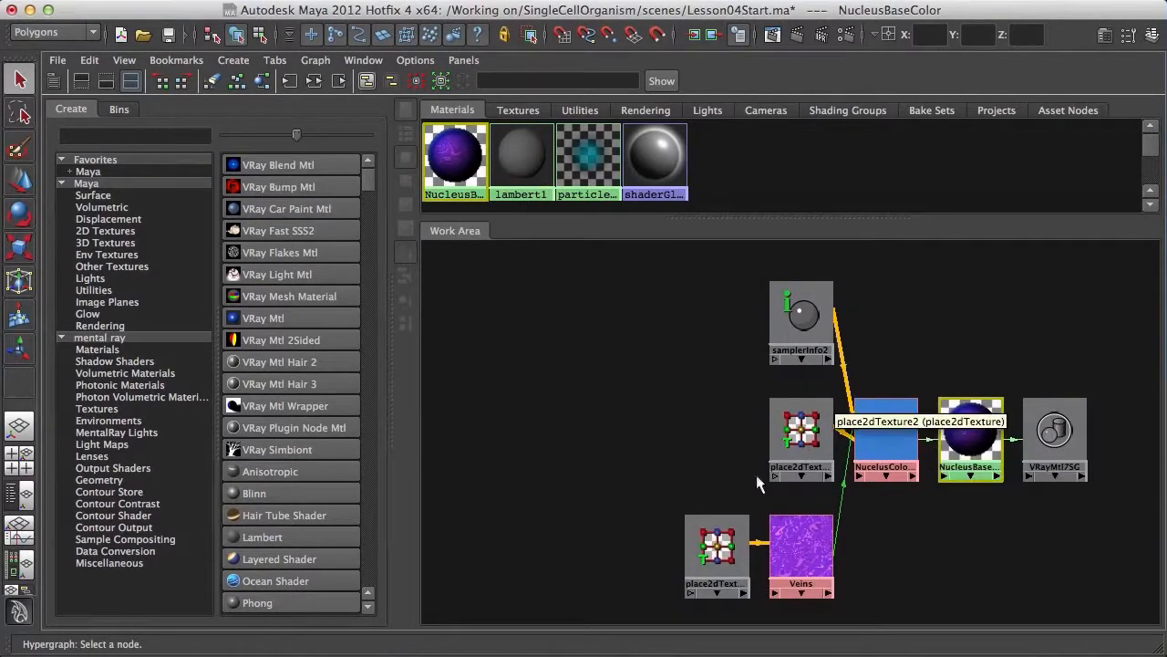
pyautogui.click(106, 242)
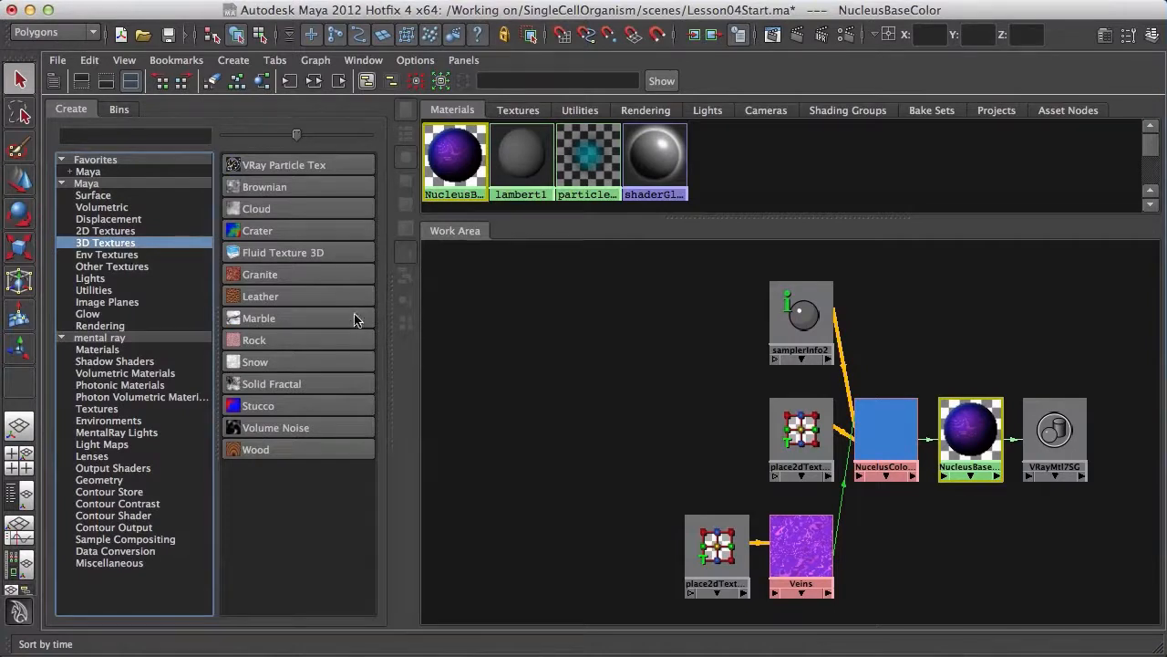
pyautogui.click(283, 456)
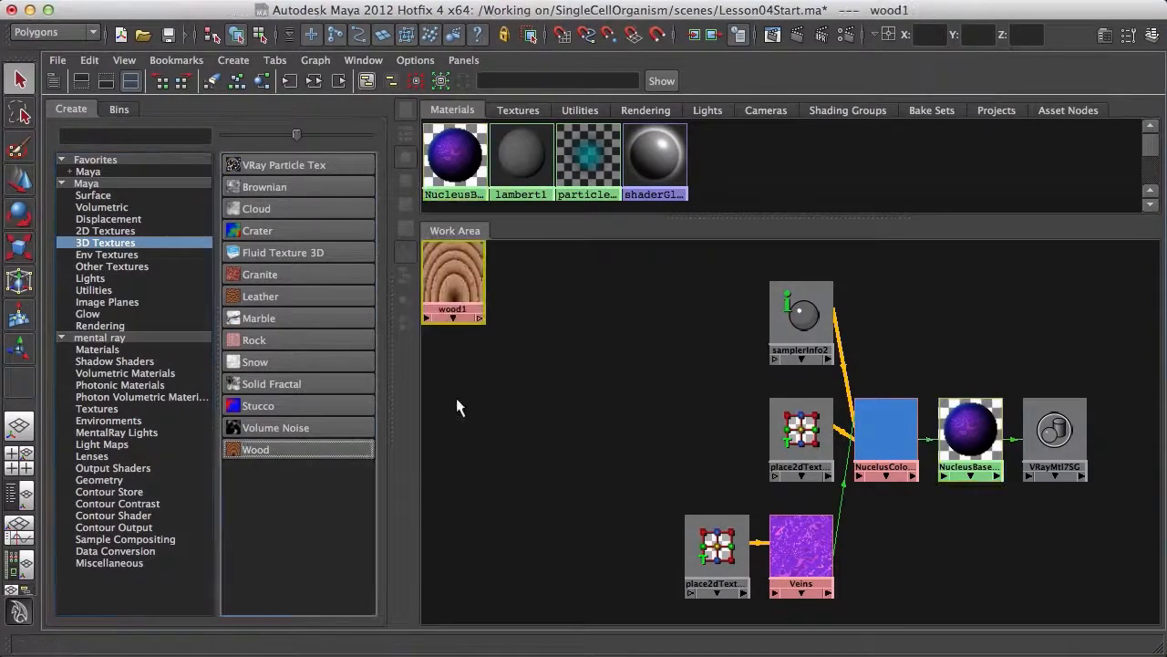
# Move the wood texture and its 3D placement node together beside the nucleus shader network.
pyautogui.keyDown('alt'); pyautogui.moveTo(480, 289); pyautogui.dragTo(563, 322, button='middle'); pyautogui.keyUp('alt')
pyautogui.moveTo(624, 275); pyautogui.dragTo(441, 380)
pyautogui.moveTo(485, 317); pyautogui.dragTo(697, 409, button='middle')
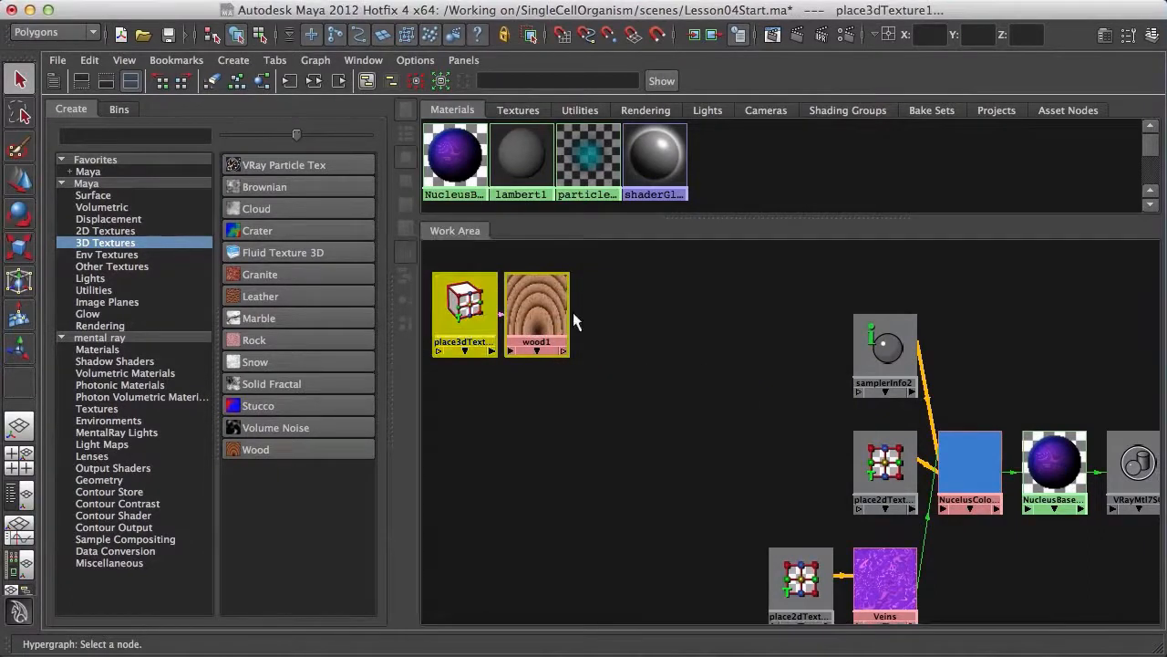
pyautogui.moveTo(558, 310); pyautogui.dragTo(659, 357, button='middle')
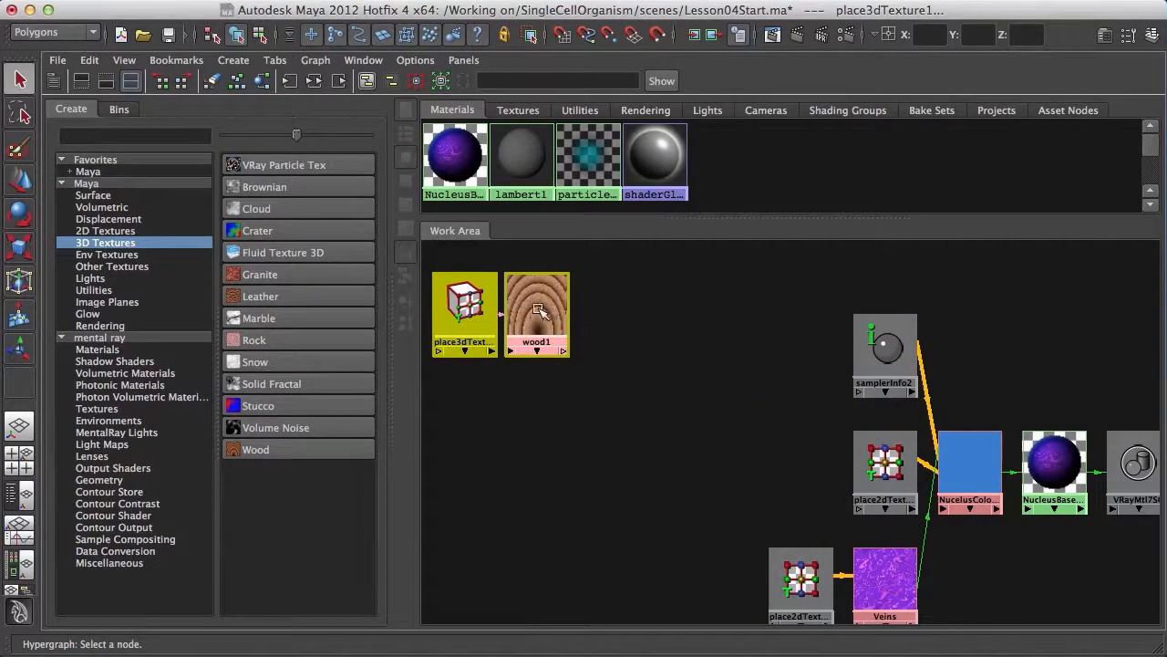
pyautogui.moveTo(539, 306)
pyautogui.mouseDown(button='middle')
pyautogui.moveTo(682, 352)
pyautogui.moveTo(538, 308)
pyautogui.mouseUp(button='middle')
pyautogui.moveTo(540, 312); pyautogui.dragTo(490, 294)
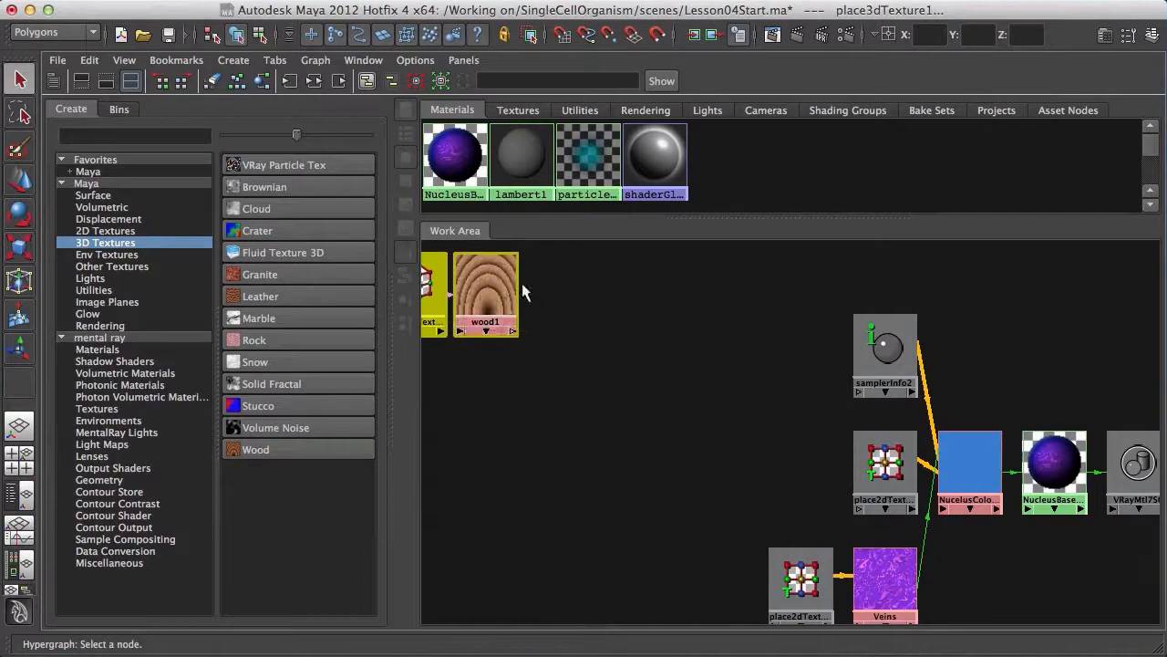
pyautogui.keyDown('alt'); pyautogui.moveTo(492, 282); pyautogui.dragTo(561, 300, button='middle'); pyautogui.keyUp('alt')
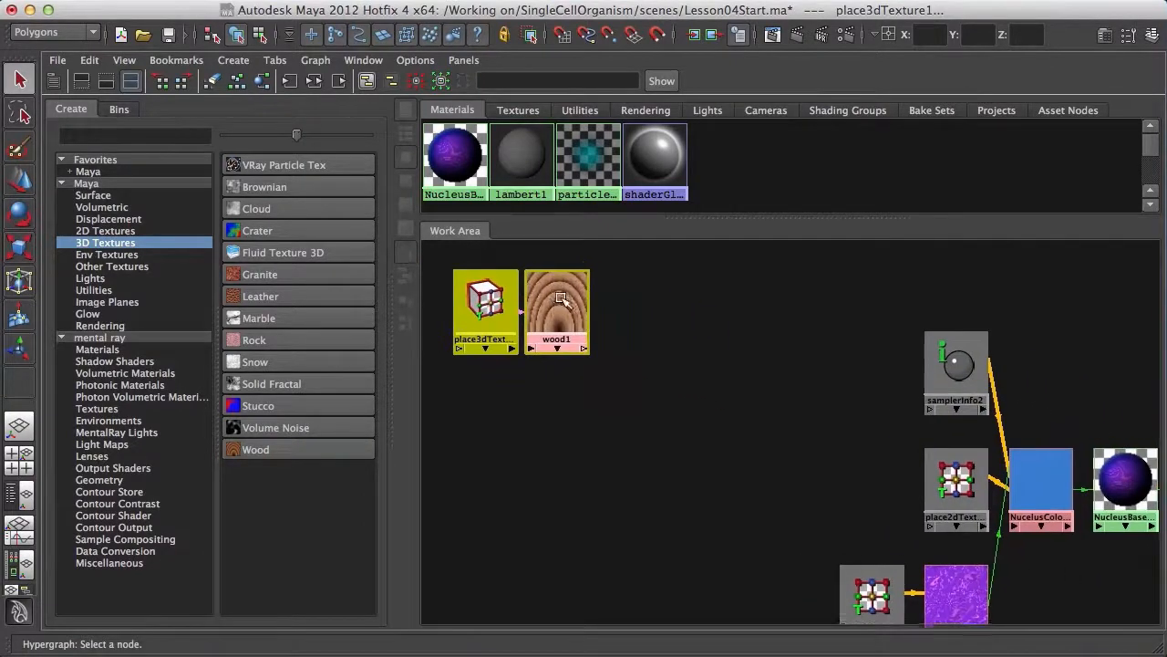
pyautogui.moveTo(557, 308); pyautogui.dragTo(817, 404)
pyautogui.keyDown('alt'); pyautogui.moveTo(817, 449); pyautogui.dragTo(604, 378, button='middle'); pyautogui.keyUp('alt')
pyautogui.moveTo(596, 335); pyautogui.dragTo(597, 376)
pyautogui.click(641, 468)
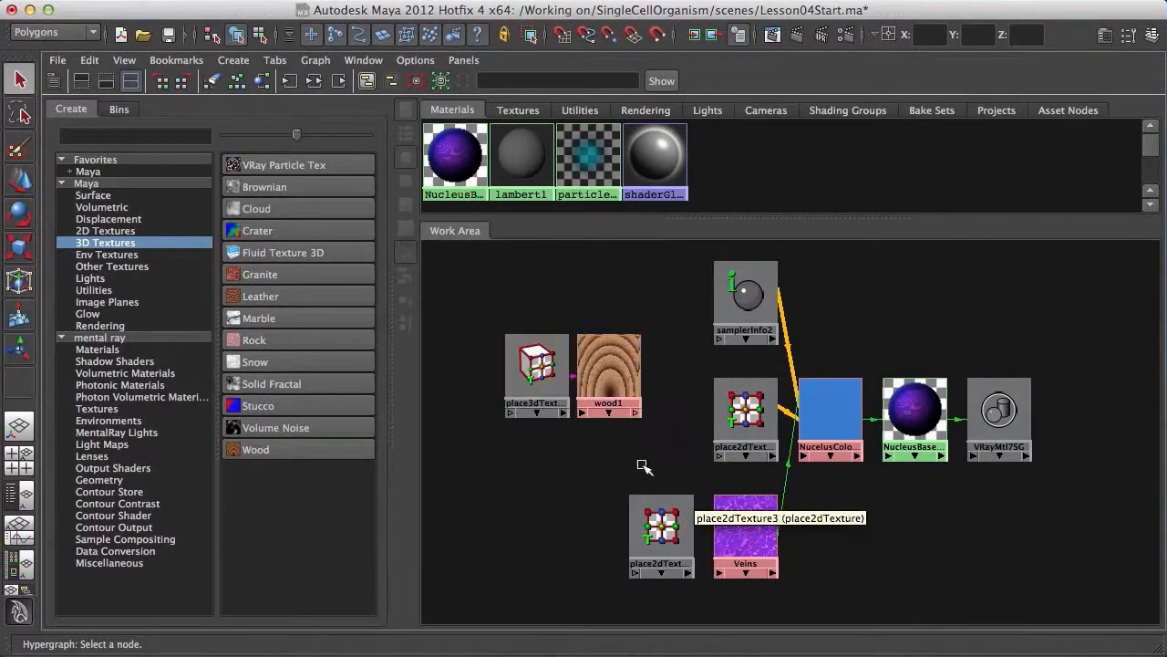
# Rename the wood texture node as NucleusBump.
pyautogui.keyDown('ctrl'); pyautogui.doubleClick(609, 394); pyautogui.keyUp('ctrl')
pyautogui.write('Nucleus')
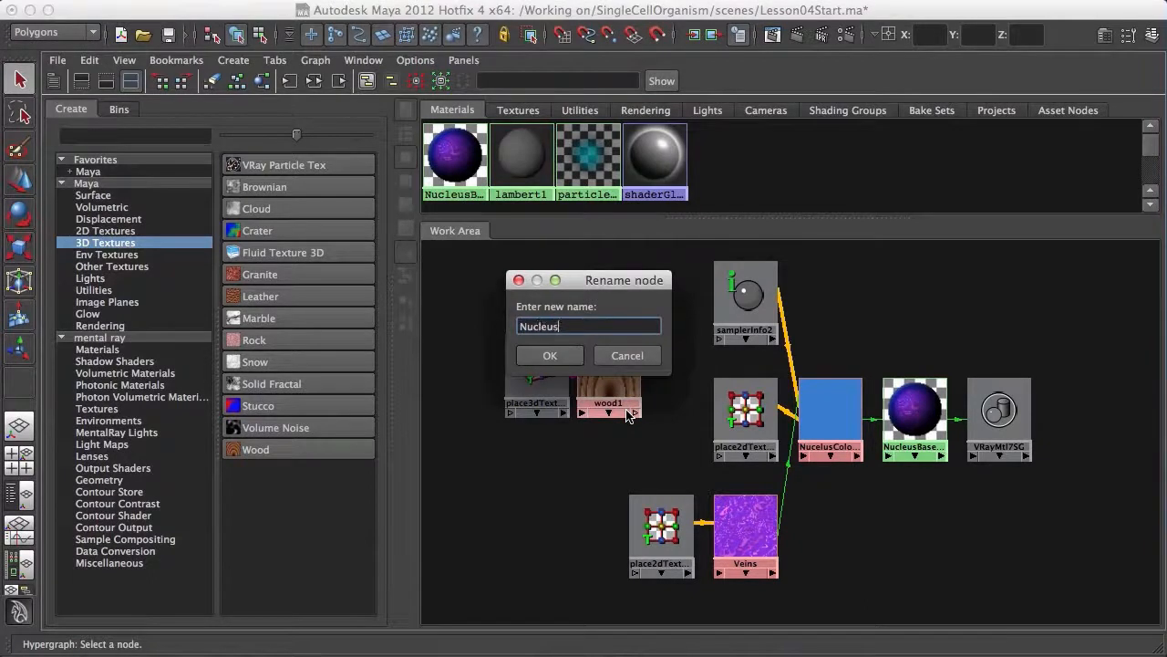
pyautogui.write('Bump')
pyautogui.press('Return')
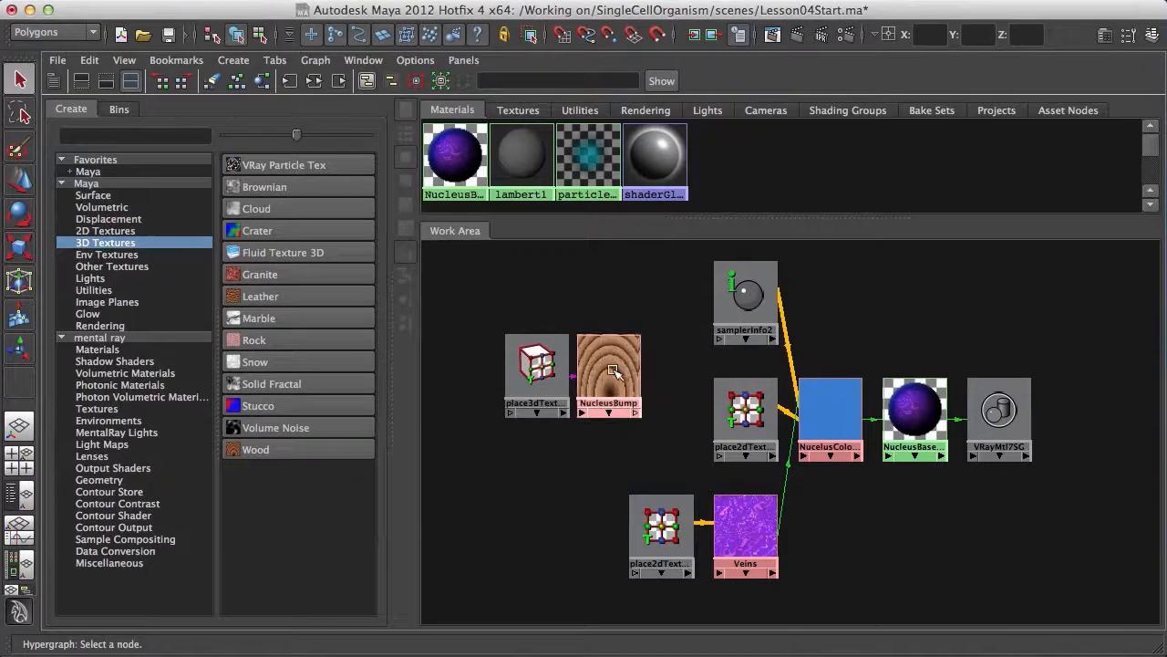
# Open the NucleusBump attributes, and make the filler color light gray and the vein color dark gray.
pyautogui.doubleClick(611, 374)
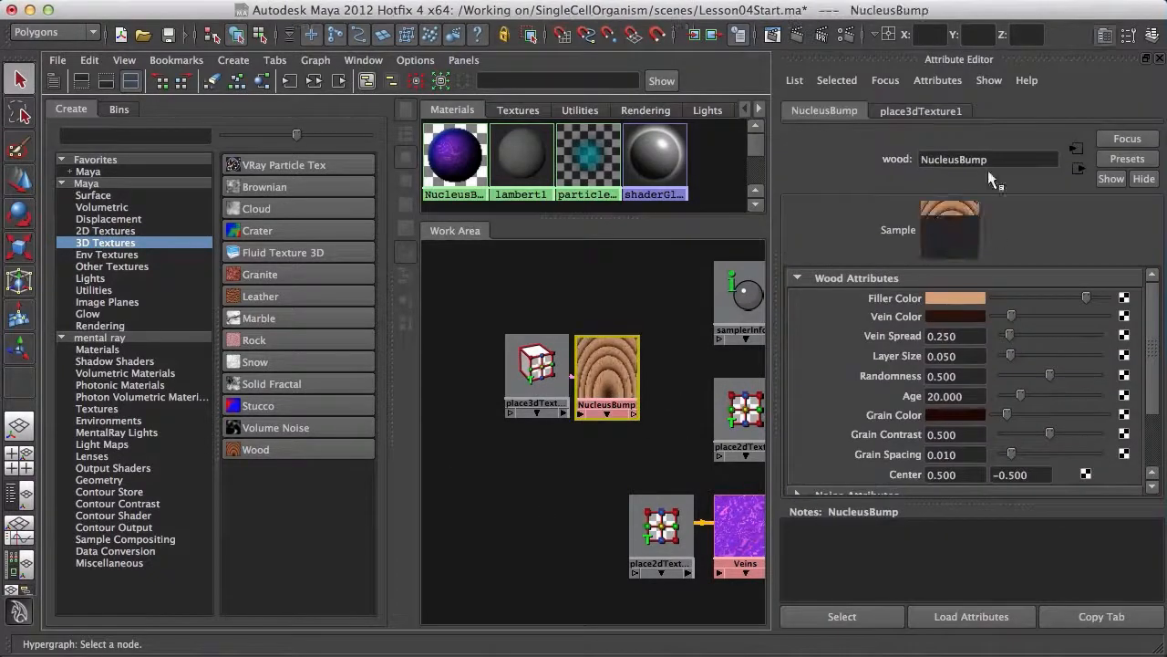
pyautogui.moveTo(962, 505); pyautogui.dragTo(961, 579)
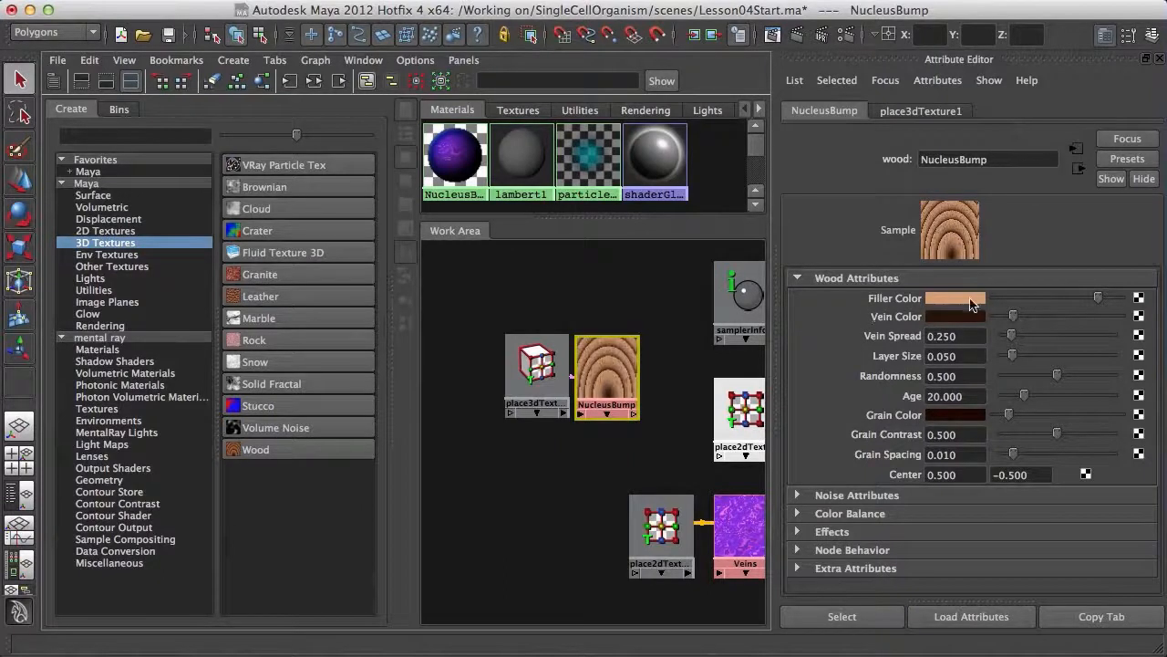
pyautogui.moveTo(996, 297); pyautogui.dragTo(1095, 302)
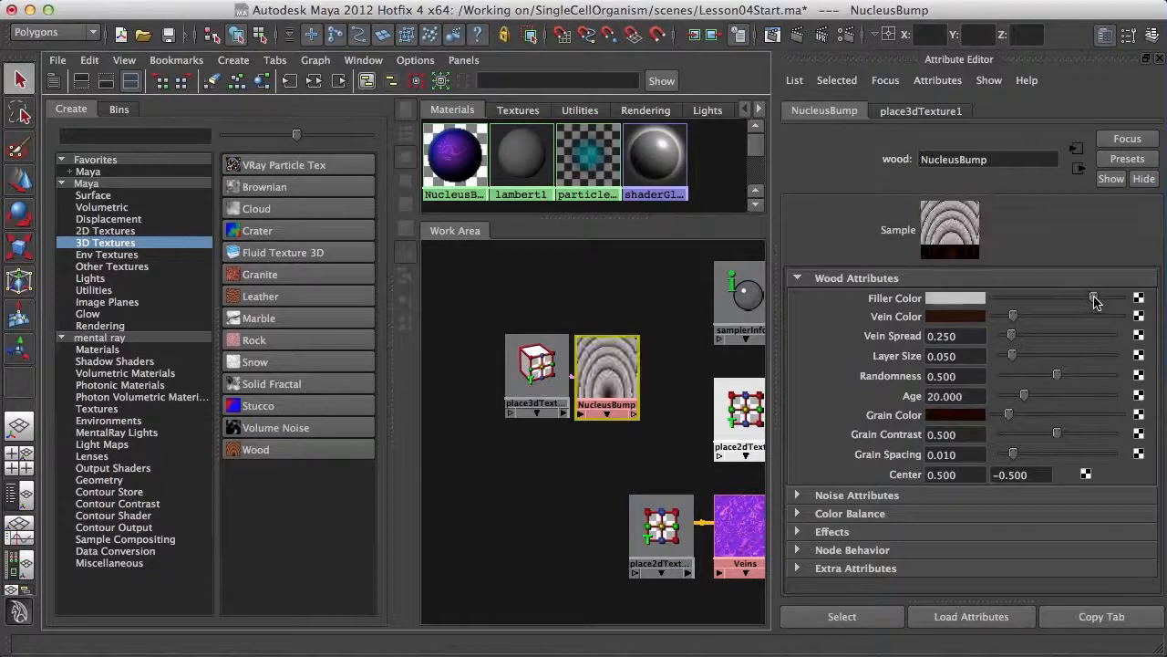
pyautogui.moveTo(1005, 315)
pyautogui.mouseDown()
pyautogui.moveTo(984, 320)
pyautogui.moveTo(1021, 320)
pyautogui.moveTo(1006, 316)
pyautogui.mouseUp()
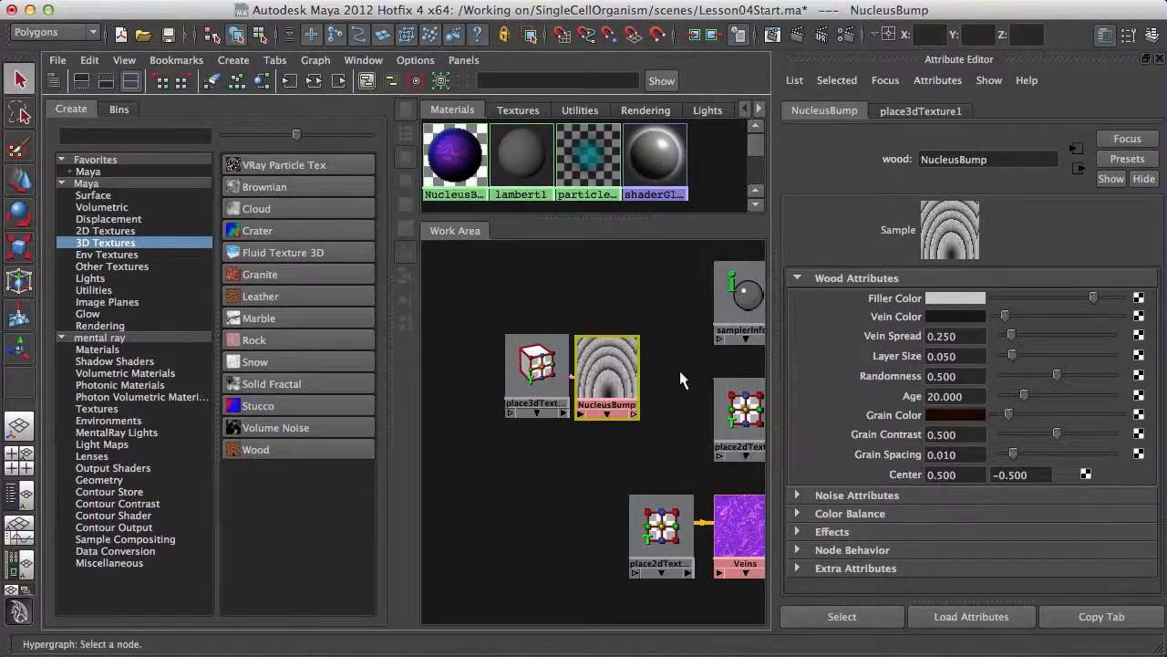
# Set the NucleusBump age to about 81.8 and the grain color to white.
pyautogui.click(628, 488)
pyautogui.click(606, 369)
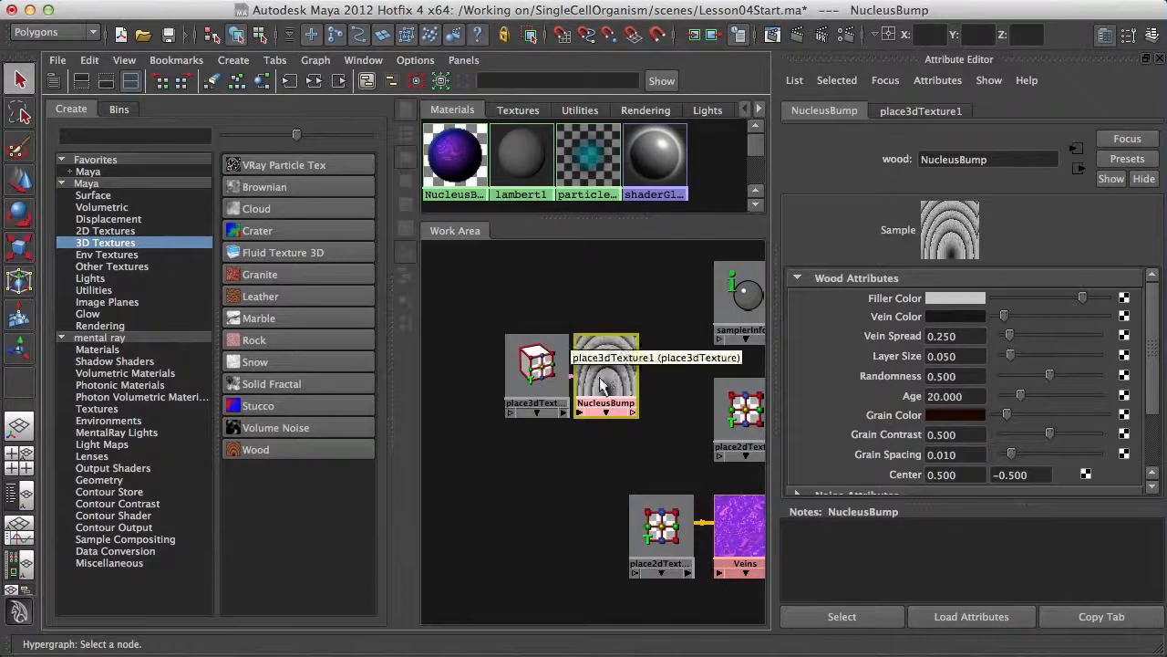
pyautogui.press('f')
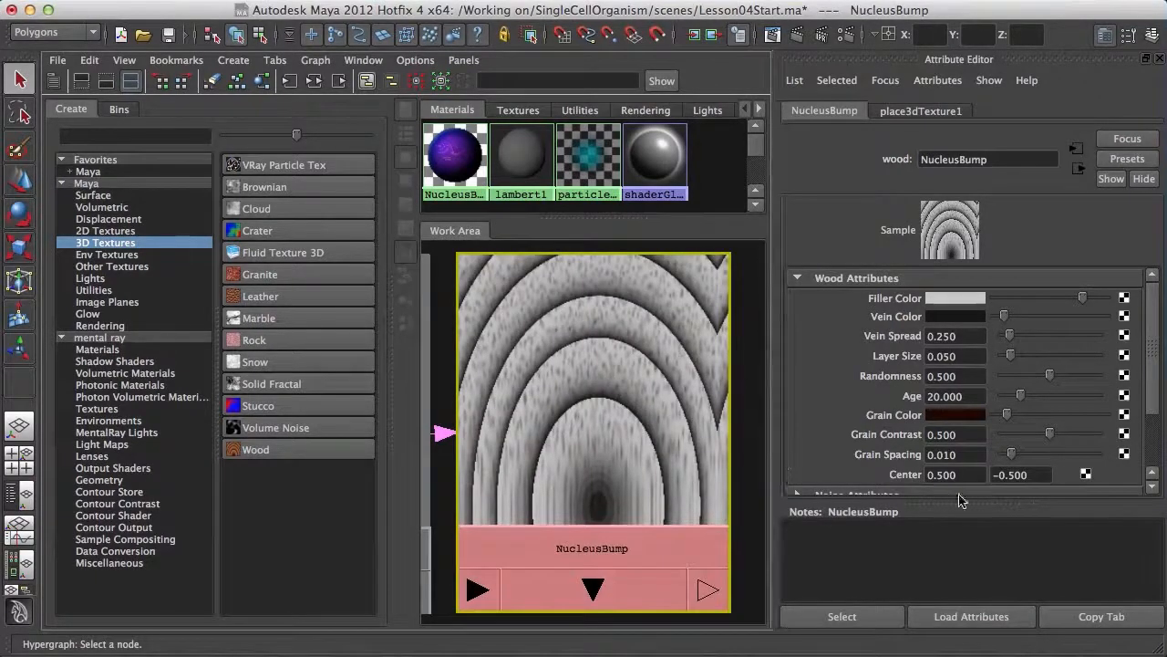
pyautogui.moveTo(969, 505); pyautogui.dragTo(969, 603)
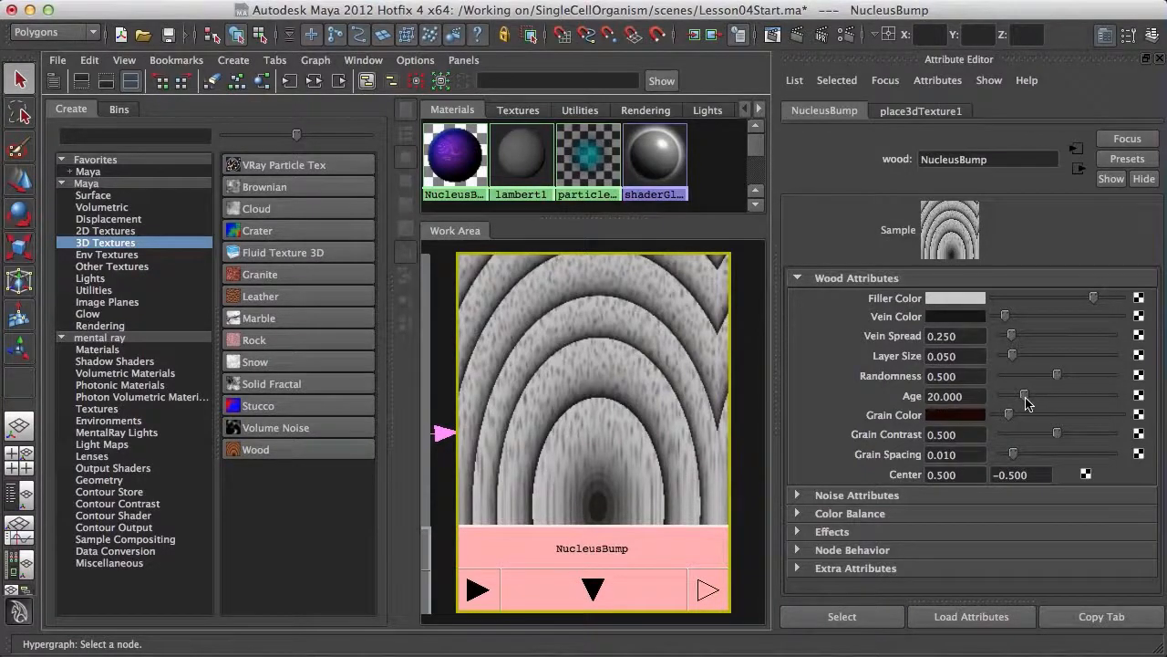
pyautogui.moveTo(1024, 399); pyautogui.dragTo(1099, 398)
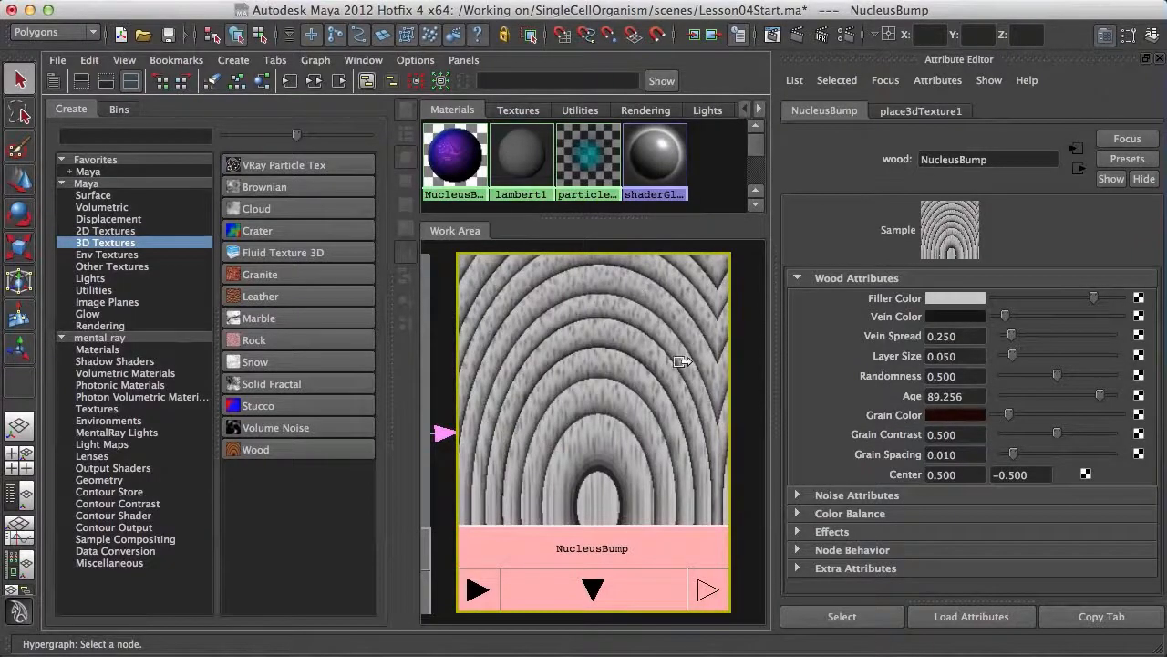
pyautogui.moveTo(1100, 399)
pyautogui.mouseDown()
pyautogui.moveTo(1081, 398)
pyautogui.moveTo(1092, 398)
pyautogui.mouseUp()
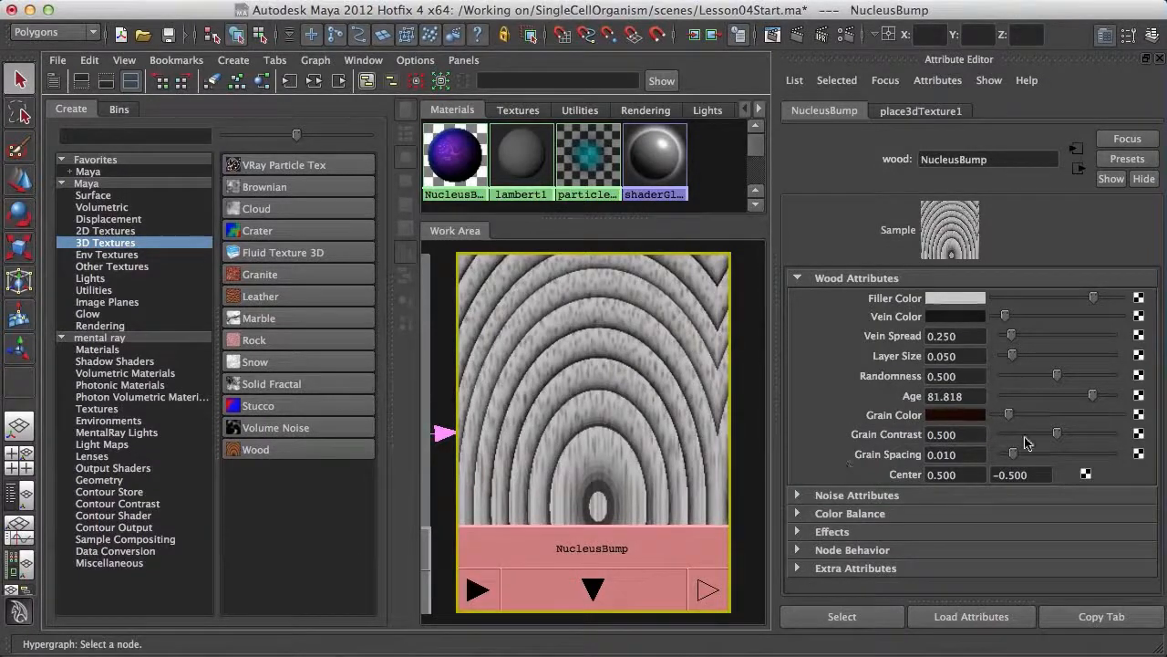
pyautogui.moveTo(1008, 415); pyautogui.dragTo(1121, 416)
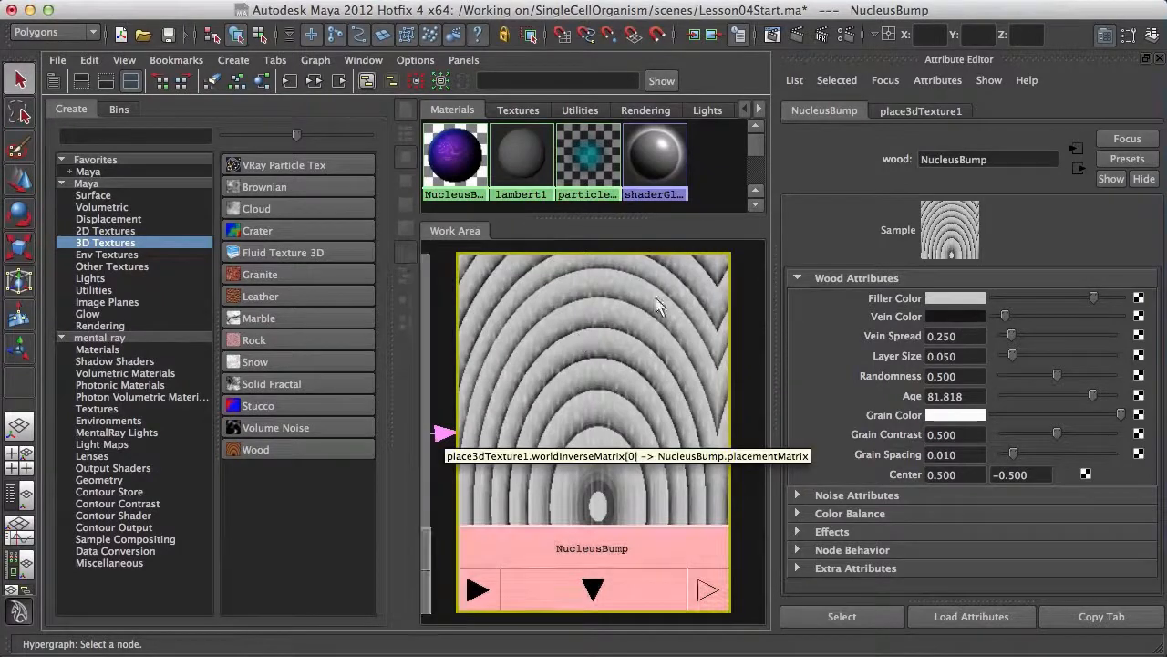
# Set the NucleusBump noise Amplitude X and Amplitude Y to 1 and the ratio to about 0.354.
pyautogui.click(799, 494)
pyautogui.scroll(-3, 1156, 466)
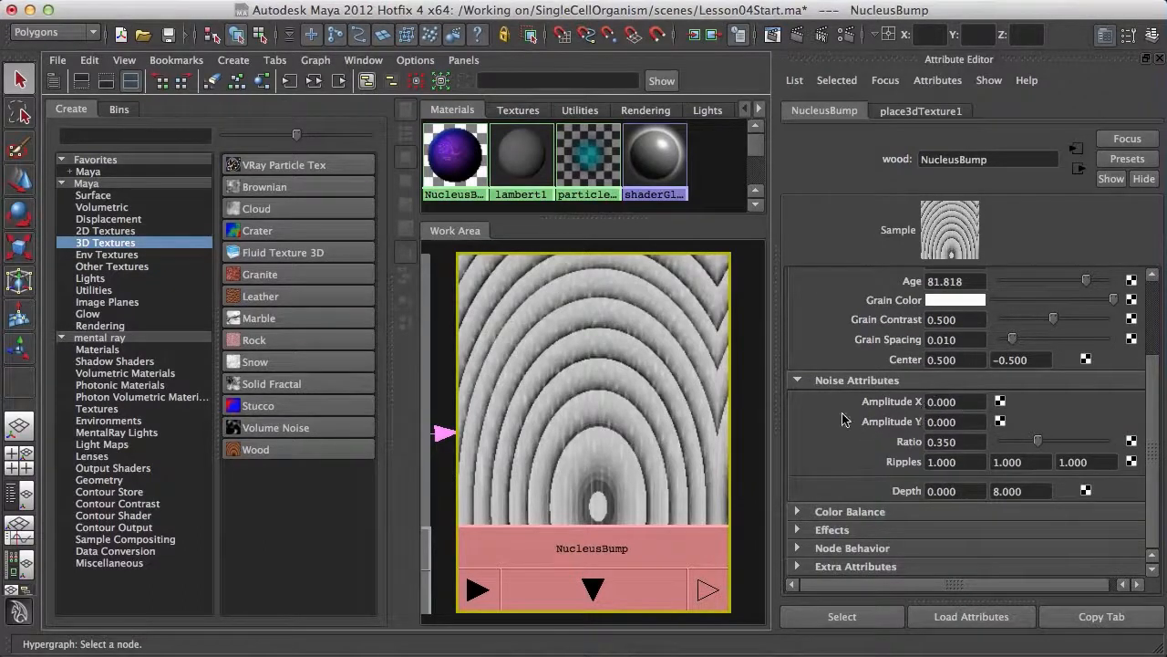
pyautogui.click(962, 401)
pyautogui.write('1')
pyautogui.press('Tab')
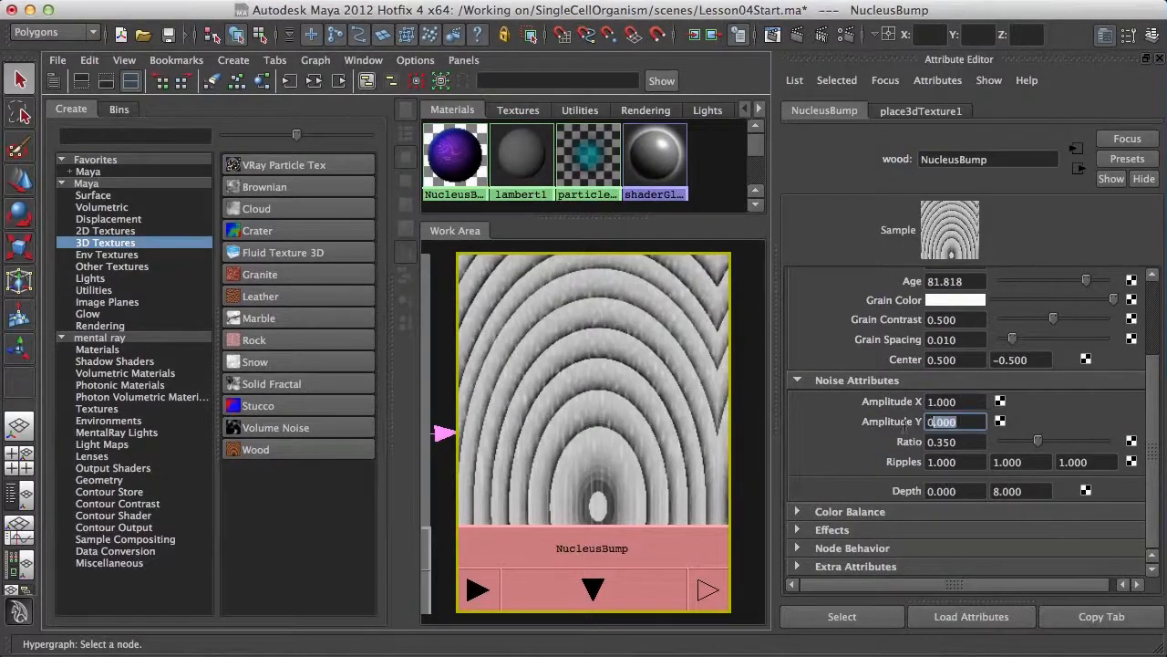
pyautogui.write('1')
pyautogui.press('Tab')
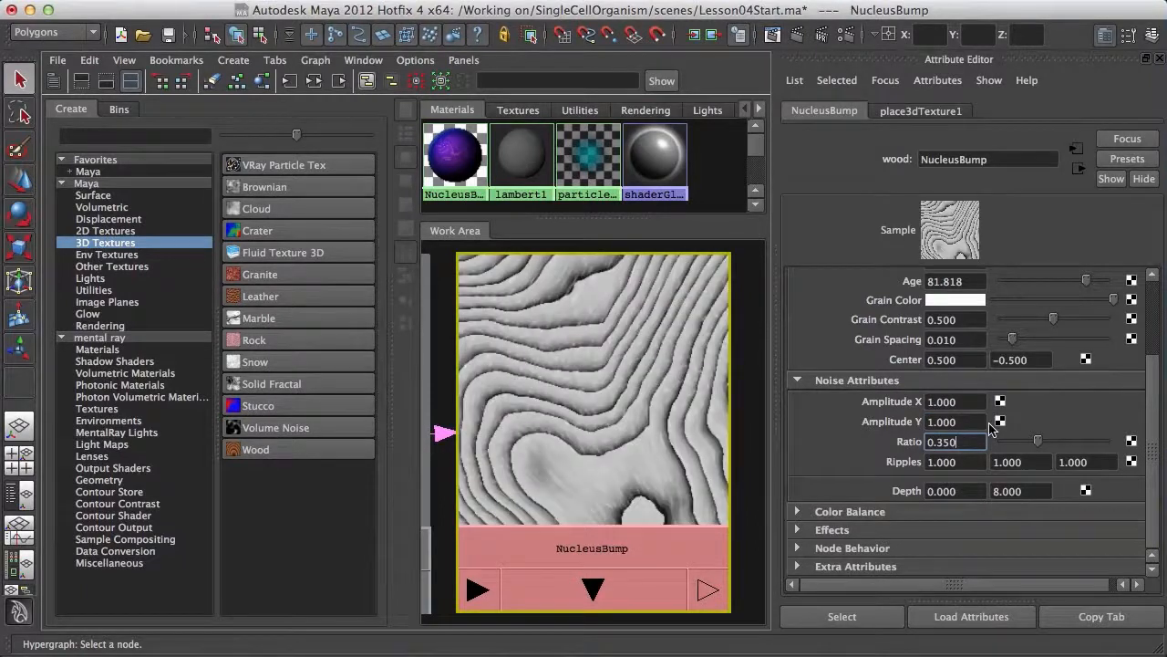
pyautogui.moveTo(1042, 445); pyautogui.dragTo(1040, 446)
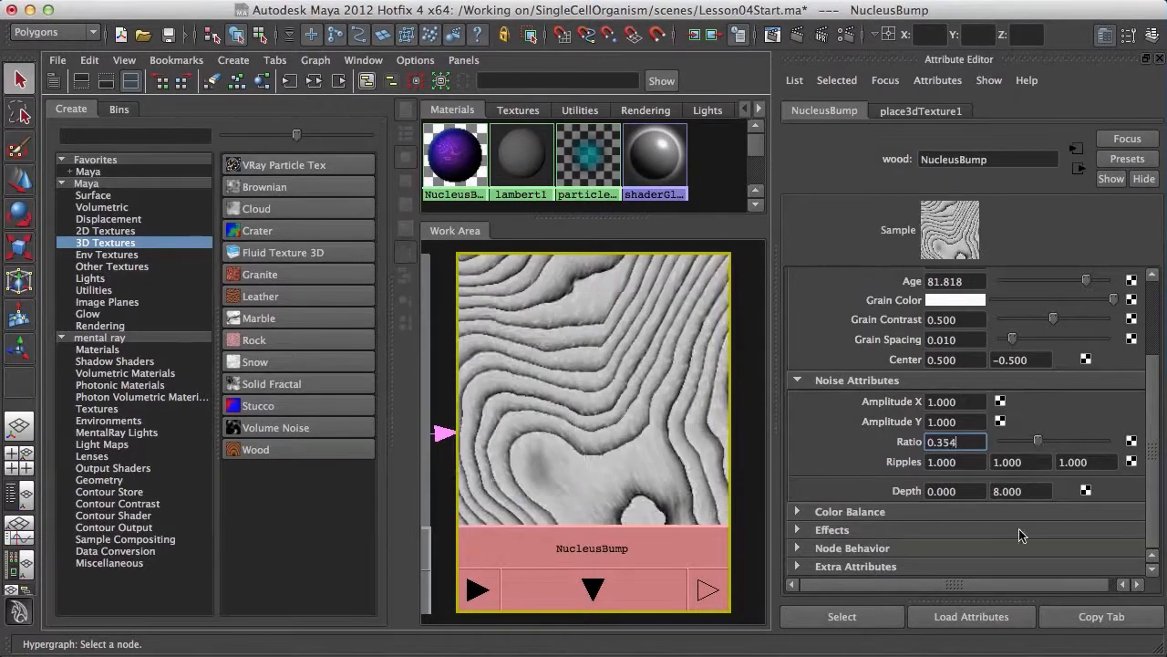
# Set the NucleusBump noise ripples to 2, 5 and 2.
pyautogui.click(951, 462)
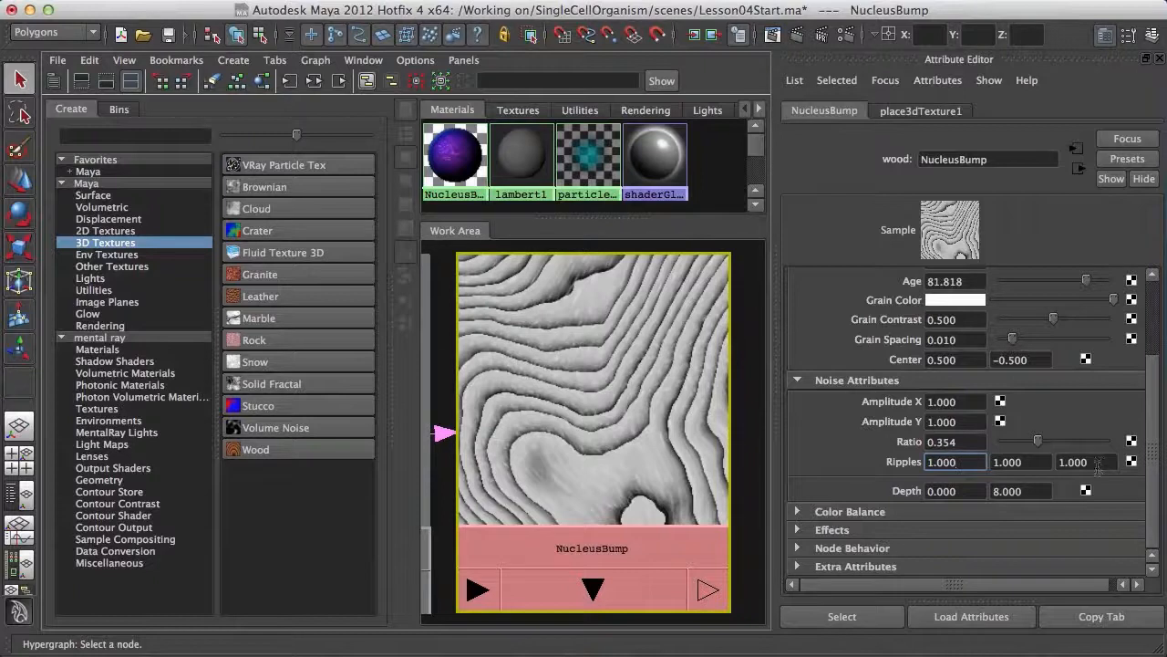
pyautogui.doubleClick(968, 461)
pyautogui.write('2')
pyautogui.press('Tab')
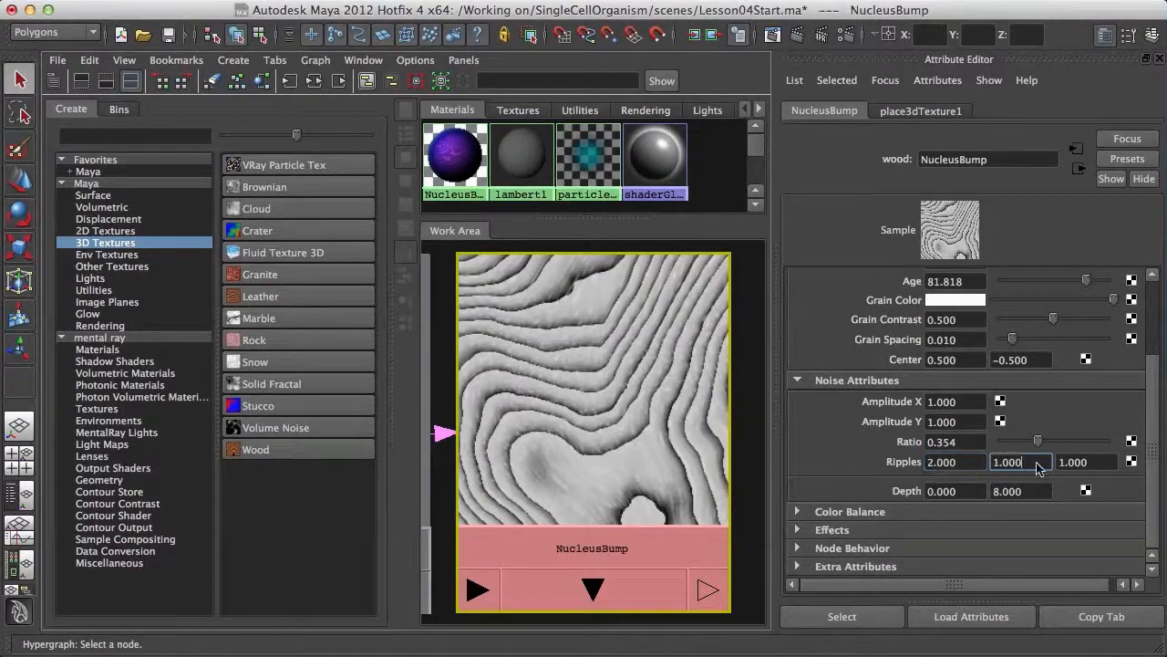
pyautogui.write('5')
pyautogui.press('Tab')
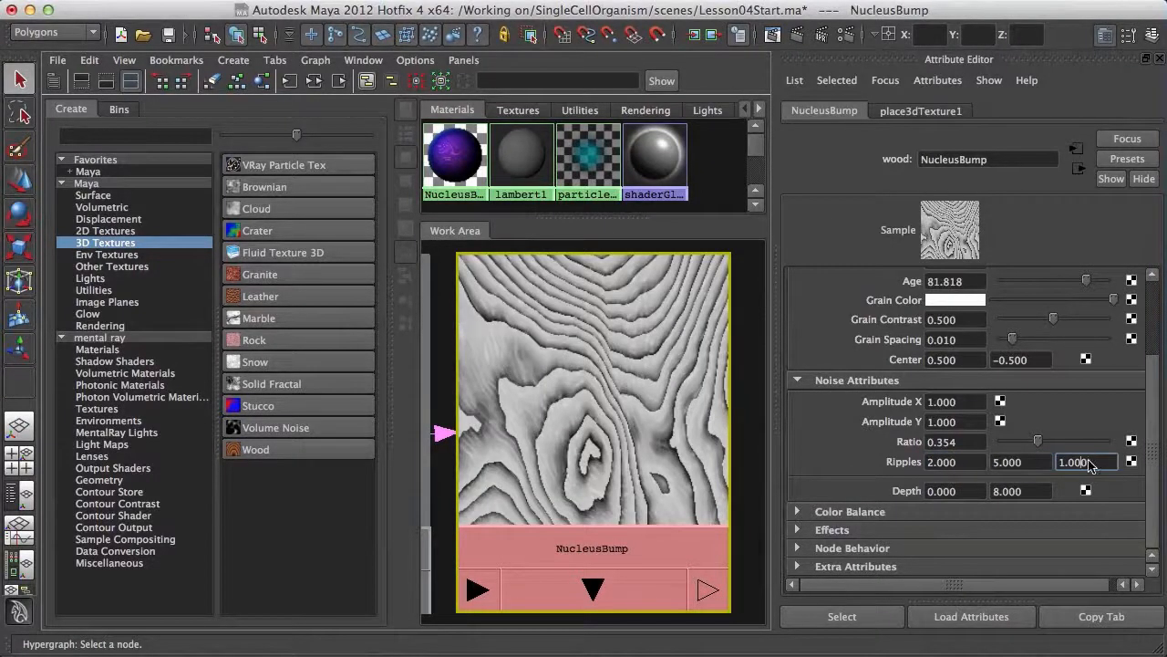
pyautogui.write('2')
pyautogui.click(1045, 461)
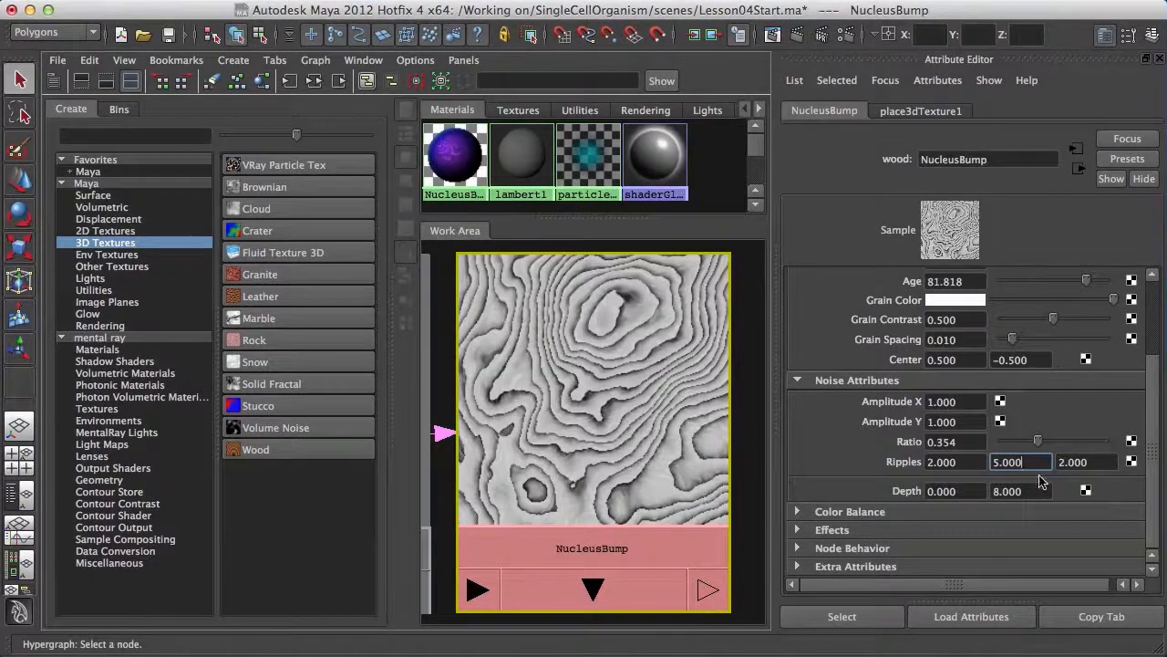
# Try a value of 10 for both the first and second noise ripples of NucleusBump.
pyautogui.click(964, 494)
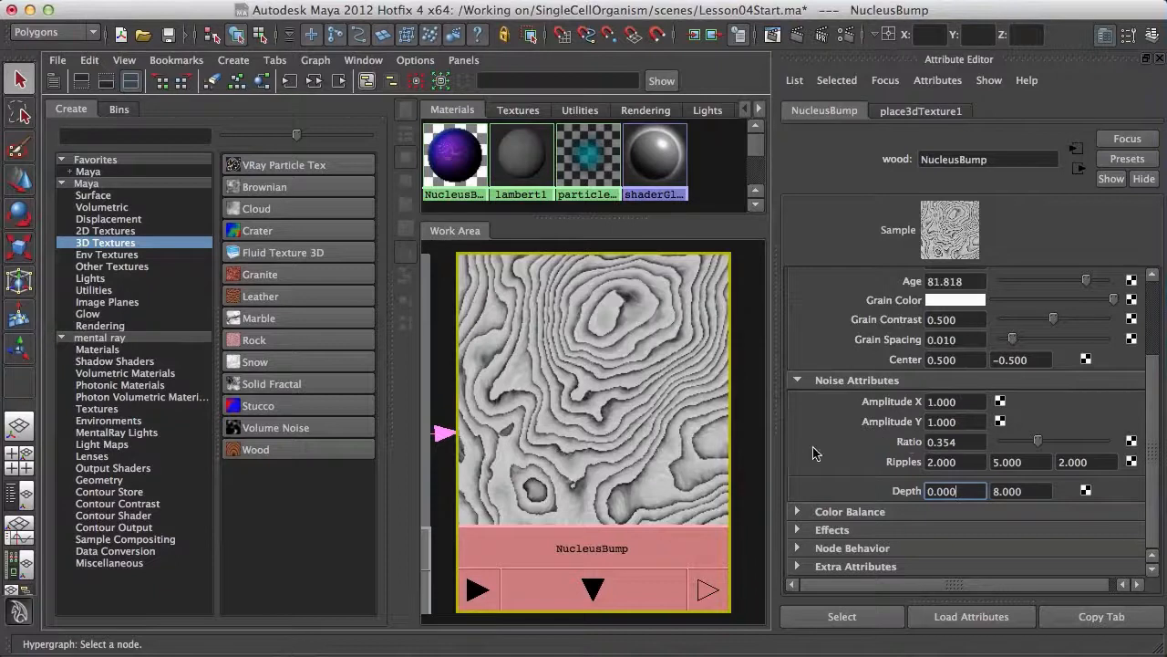
pyautogui.click(964, 461)
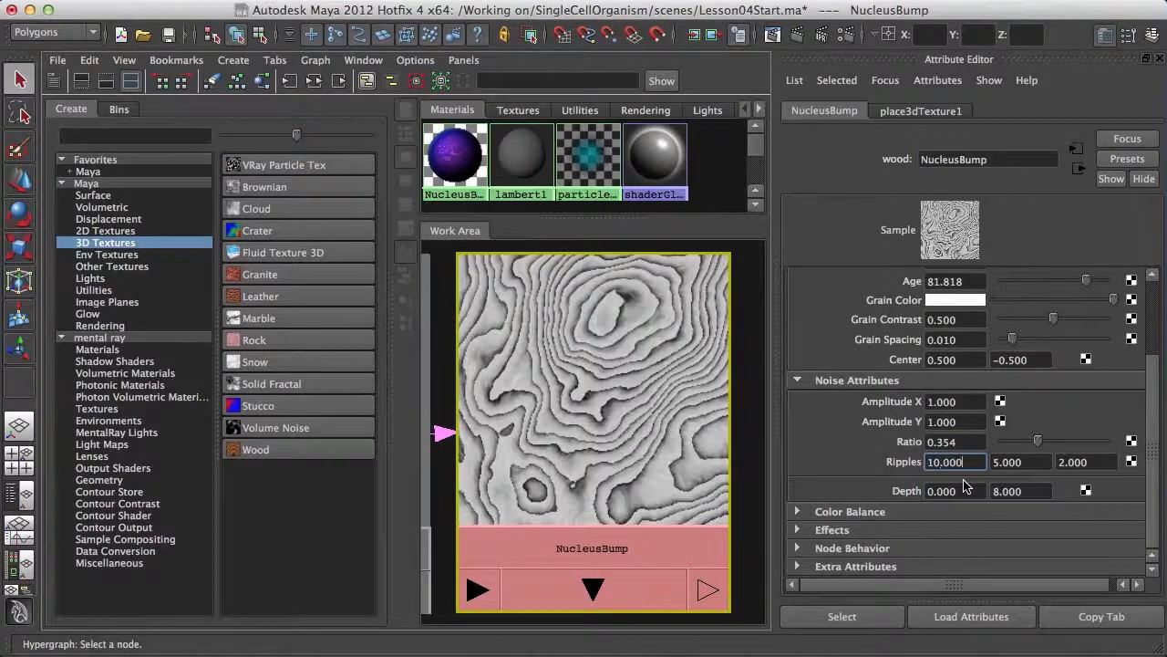
pyautogui.press('Return')
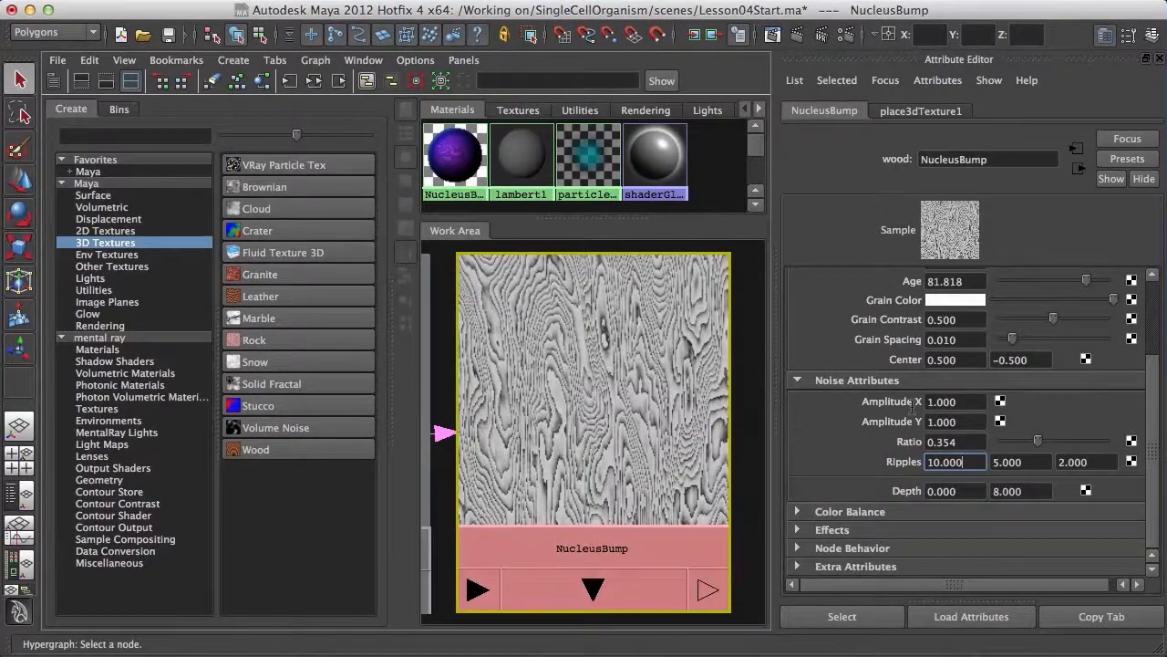
pyautogui.doubleClick(1039, 462)
pyautogui.write('10')
pyautogui.press('Return')
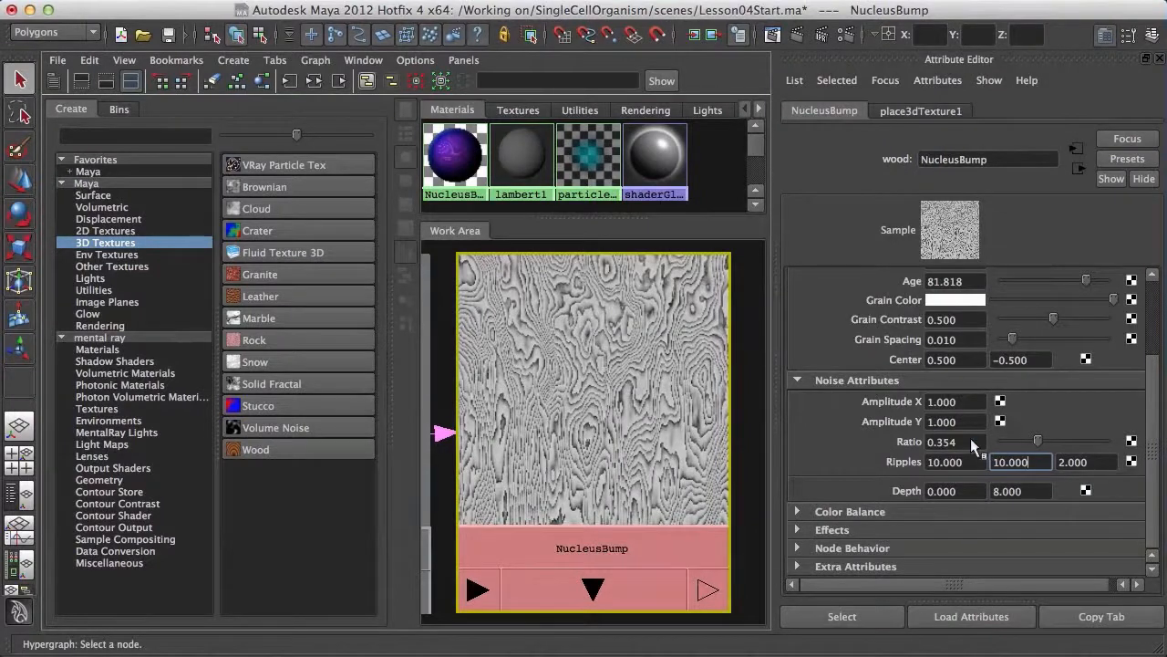
# Restore the first noise ripples value to 2 and the second to 5.
pyautogui.moveTo(1030, 462); pyautogui.dragTo(863, 476)
pyautogui.write('5')
pyautogui.write('2')
pyautogui.press('Tab')
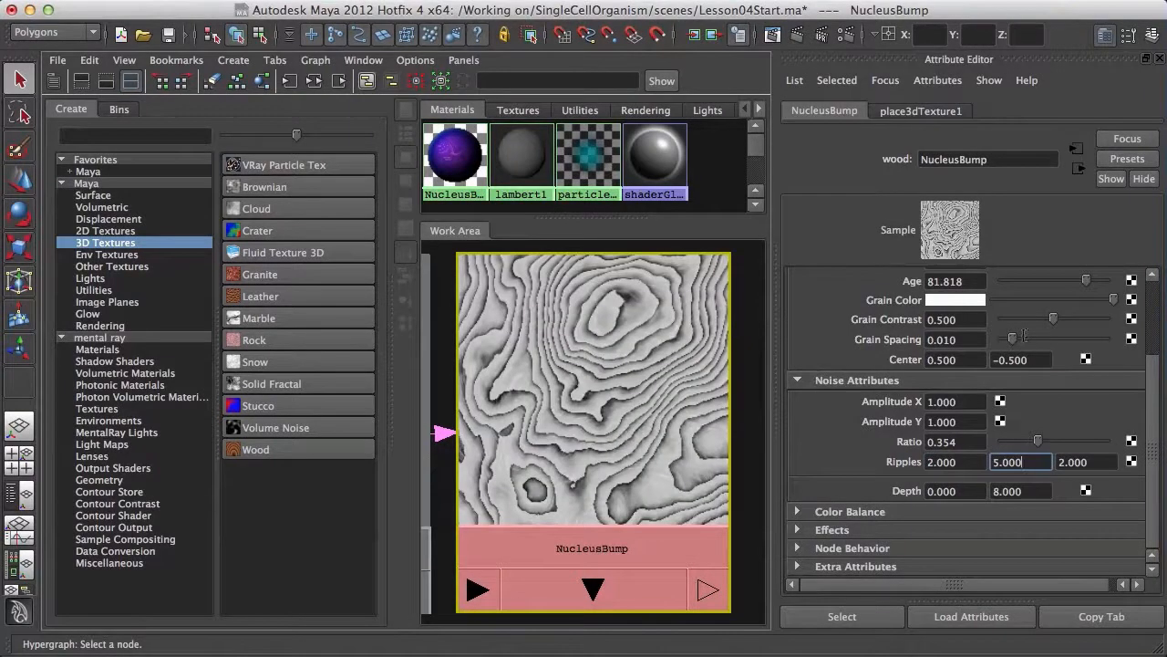
# Connect the NucleusBump texture to the bump Map of the NucleusBaseColor V-Ray material.
pyautogui.scroll(-4, 702, 438)
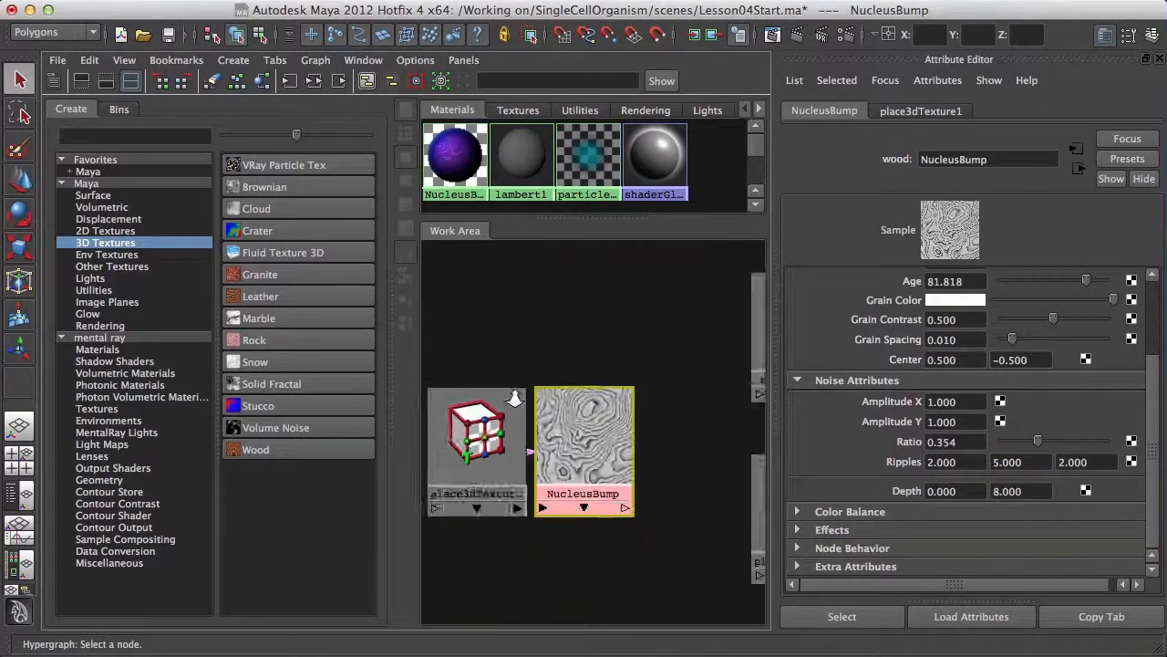
pyautogui.keyDown('alt'); pyautogui.moveTo(717, 437); pyautogui.dragTo(631, 367, button='middle'); pyautogui.keyUp('alt')
pyautogui.keyDown('alt'); pyautogui.moveTo(631, 367); pyautogui.dragTo(604, 451, button='right'); pyautogui.keyUp('alt')
pyautogui.keyDown('alt'); pyautogui.moveTo(596, 430); pyautogui.dragTo(541, 401, button='middle'); pyautogui.keyUp('alt')
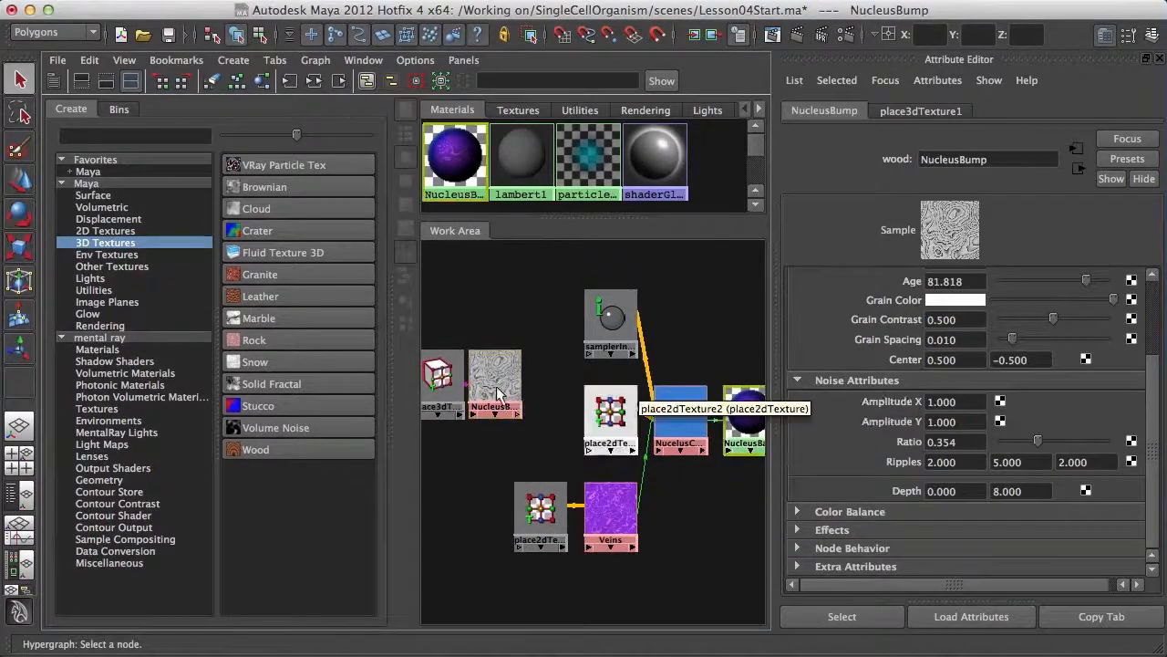
pyautogui.click(743, 409)
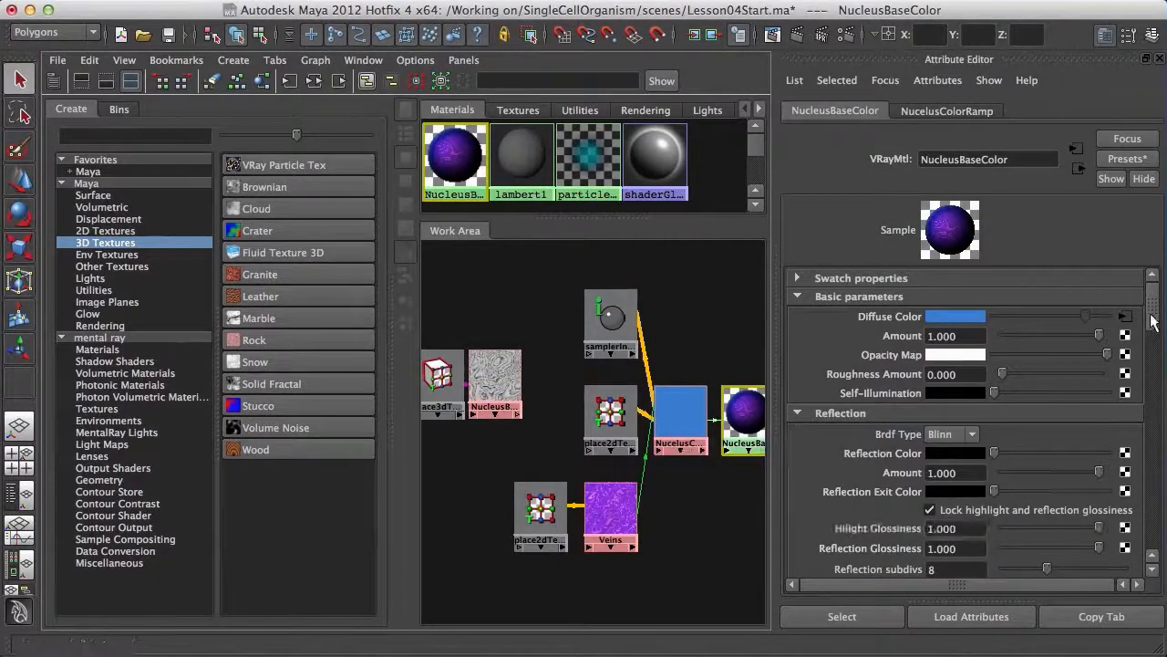
pyautogui.moveTo(1153, 308)
pyautogui.mouseDown()
pyautogui.moveTo(1156, 344)
pyautogui.moveTo(1152, 301)
pyautogui.mouseUp()
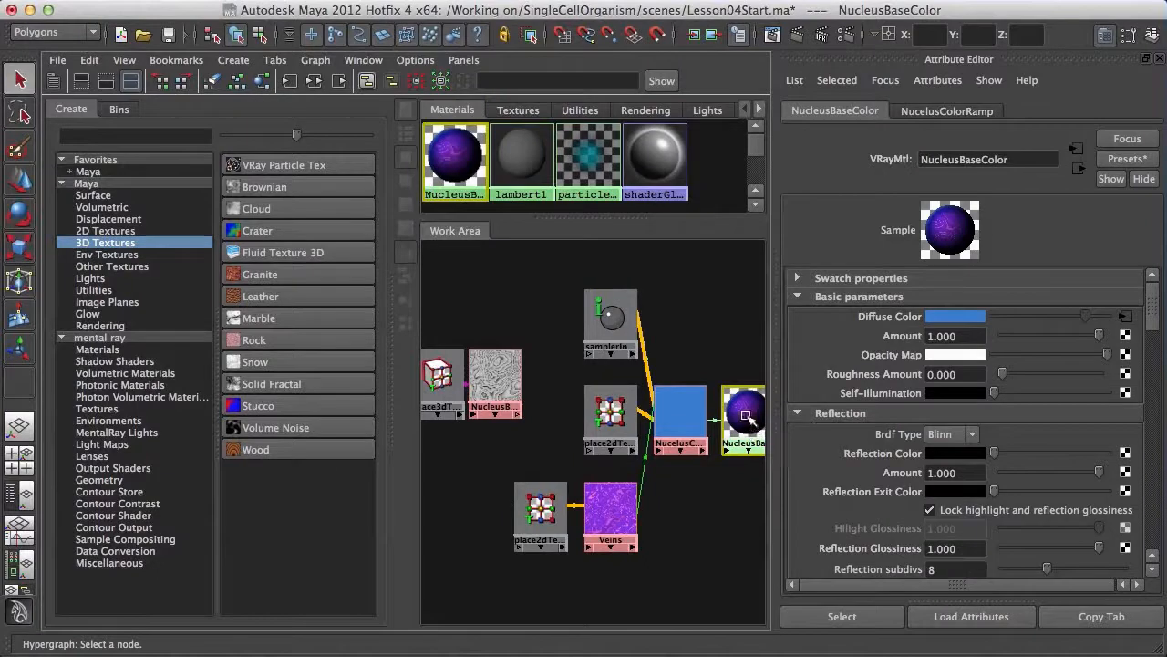
pyautogui.moveTo(1156, 321); pyautogui.dragTo(1160, 459)
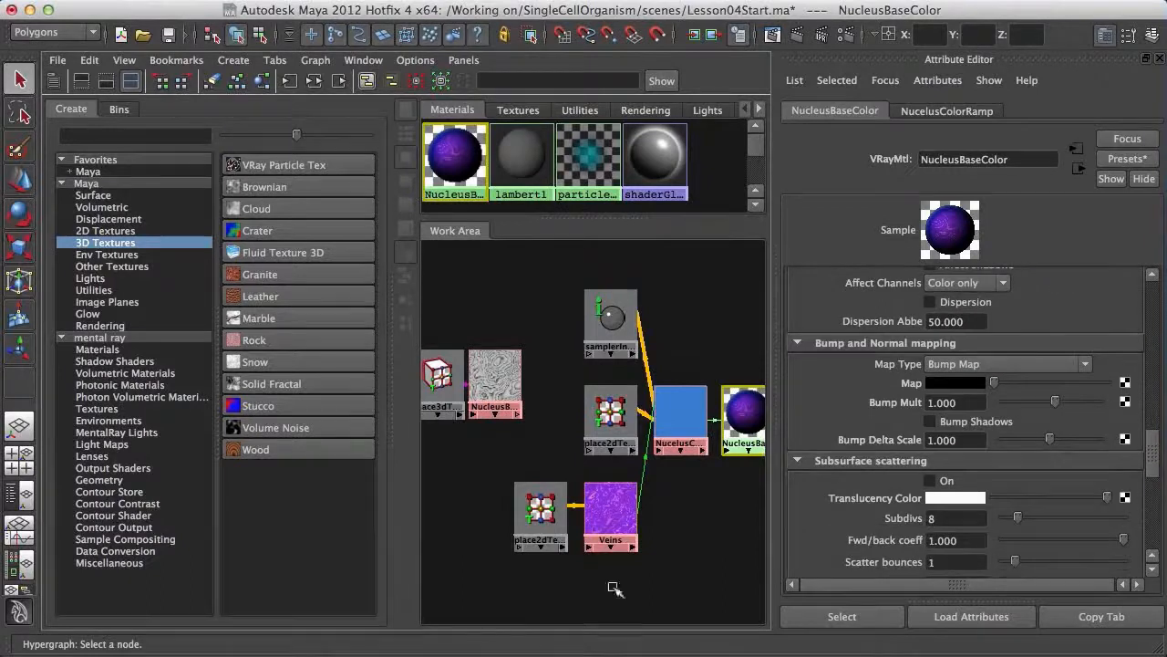
pyautogui.moveTo(506, 394); pyautogui.dragTo(903, 387, button='middle')
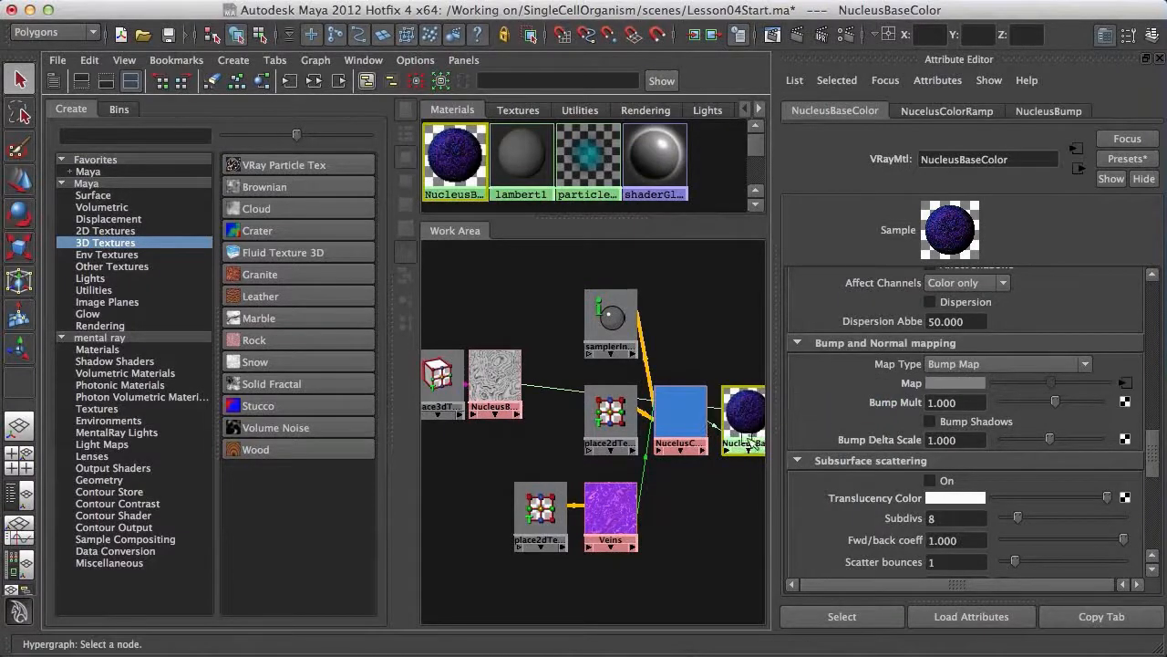
# Zoom in on the nucleus in the perspective view and render the current frame with V-Ray.
pyautogui.keyDown('alt'); pyautogui.moveTo(755, 459); pyautogui.dragTo(651, 468, button='middle'); pyautogui.keyUp('alt')
pyautogui.press('f')
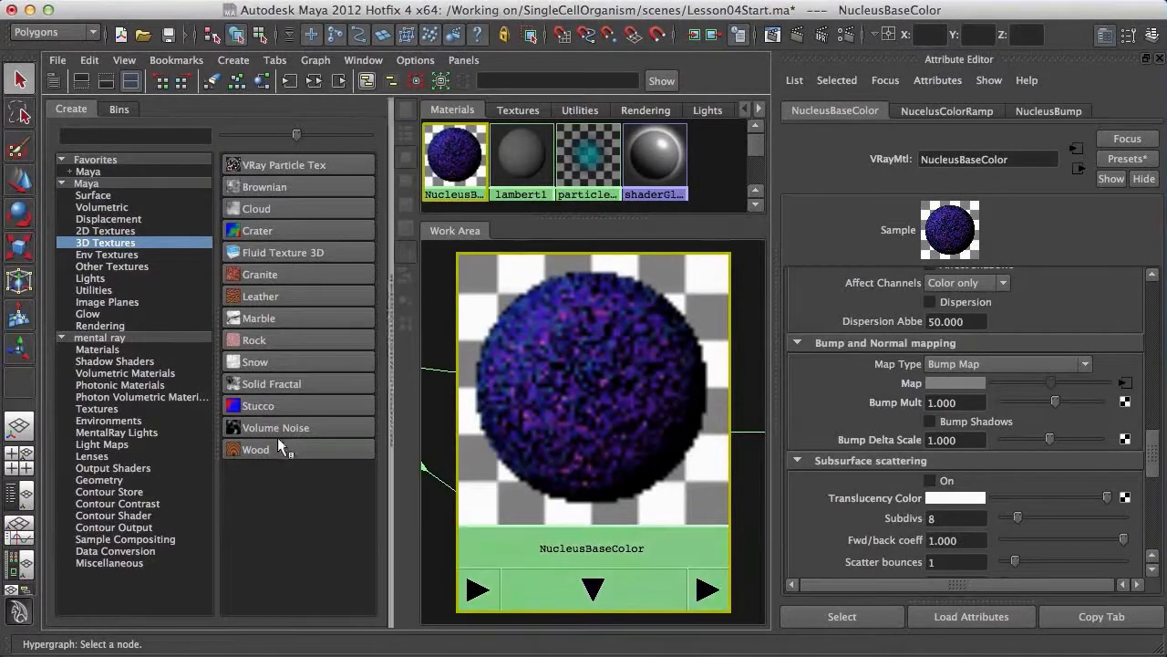
pyautogui.click(19, 425)
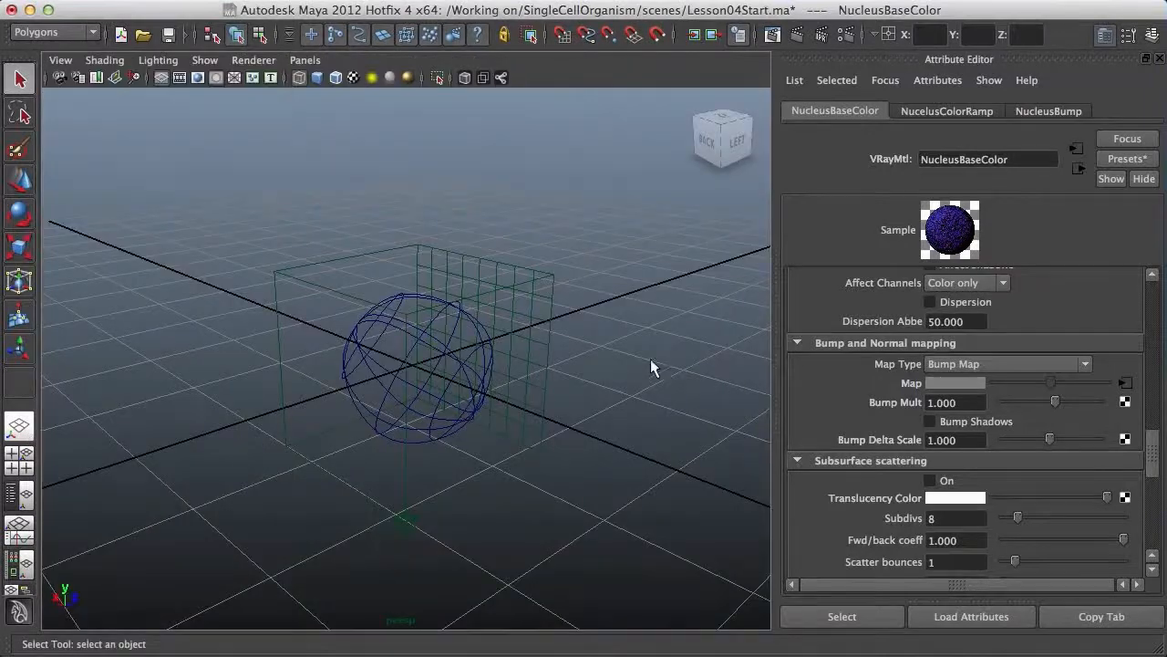
pyautogui.keyDown('alt'); pyautogui.moveTo(469, 386); pyautogui.dragTo(539, 411, button='right'); pyautogui.keyUp('alt')
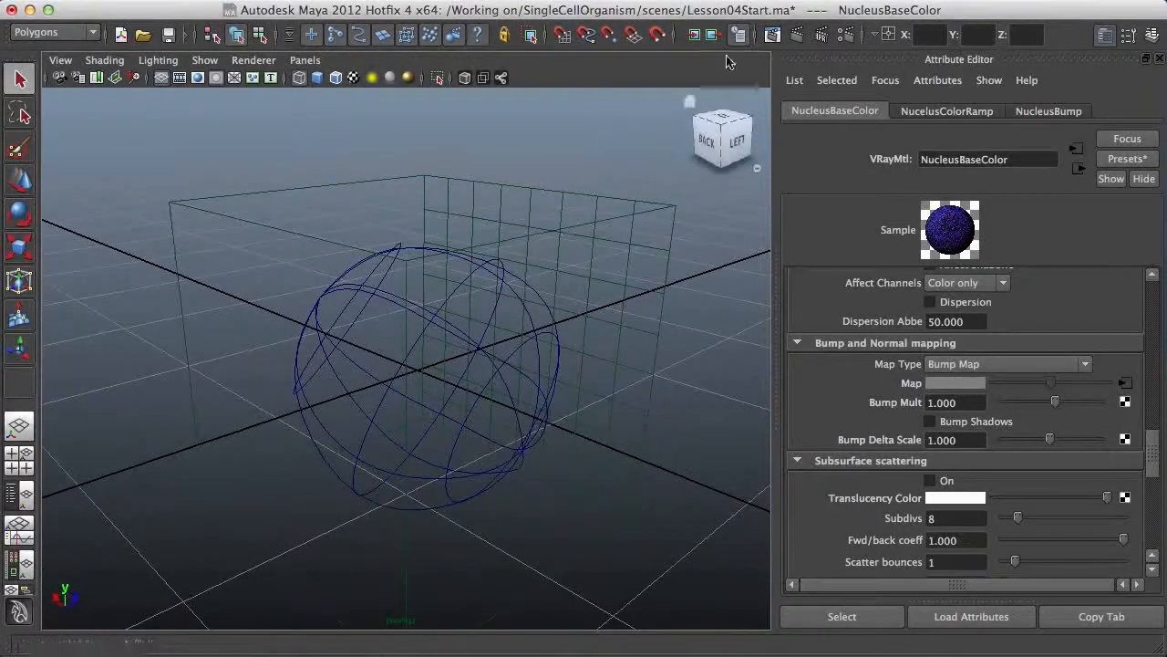
pyautogui.click(795, 34)
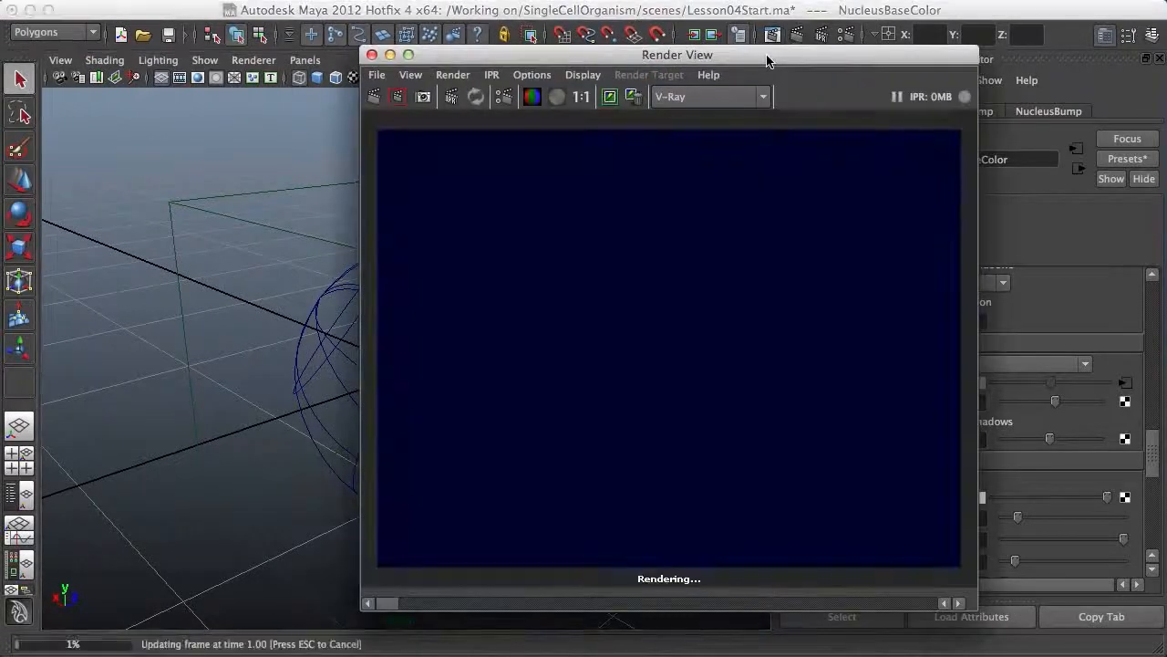
pyautogui.moveTo(891, 57); pyautogui.dragTo(915, 57)
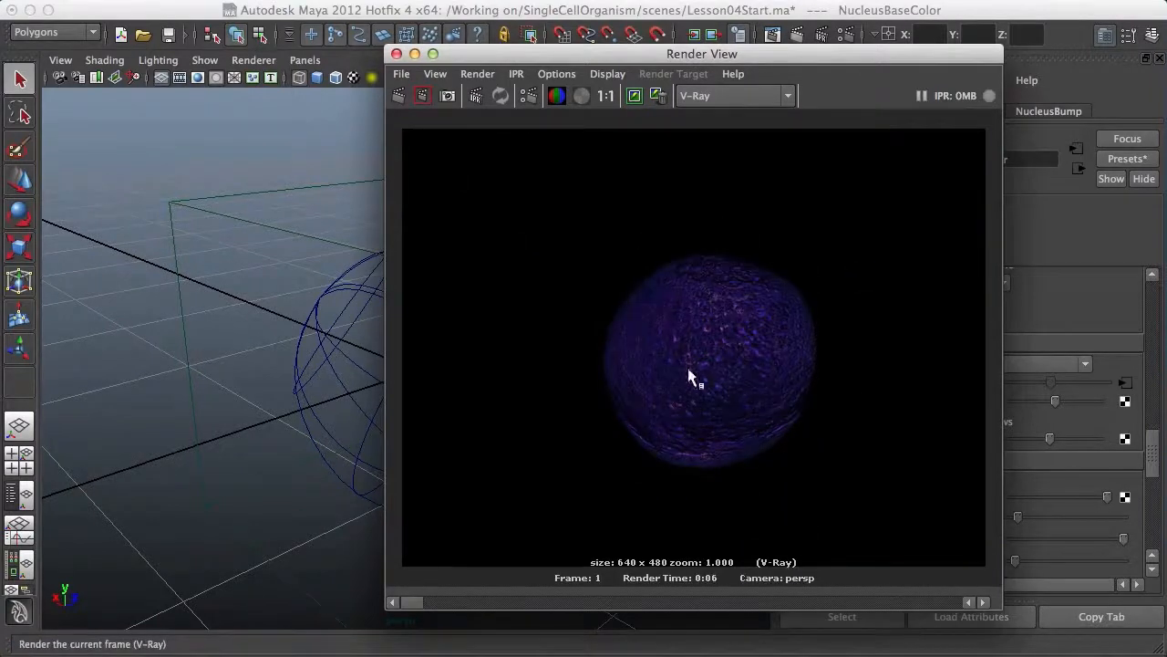
# Inspect the rendered nucleus's bump detail up close and keep the image for comparison.
pyautogui.keyDown('alt'); pyautogui.moveTo(691, 374); pyautogui.dragTo(791, 357, button='right'); pyautogui.keyUp('alt')
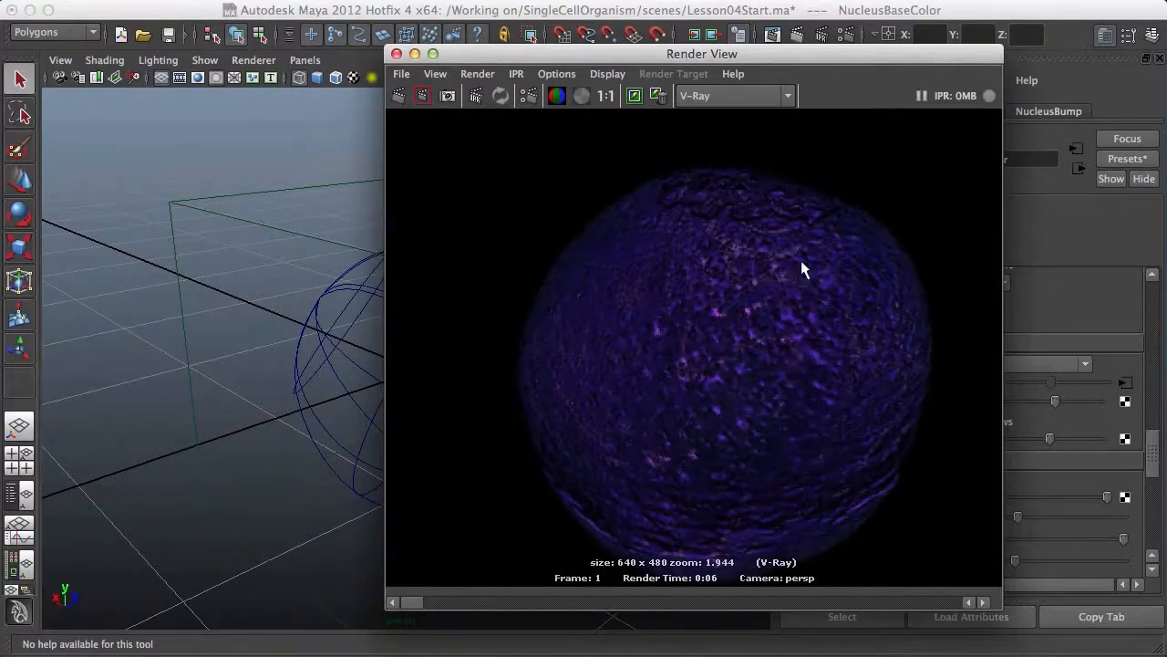
pyautogui.keyDown('alt'); pyautogui.moveTo(783, 364); pyautogui.dragTo(811, 328, button='middle'); pyautogui.keyUp('alt')
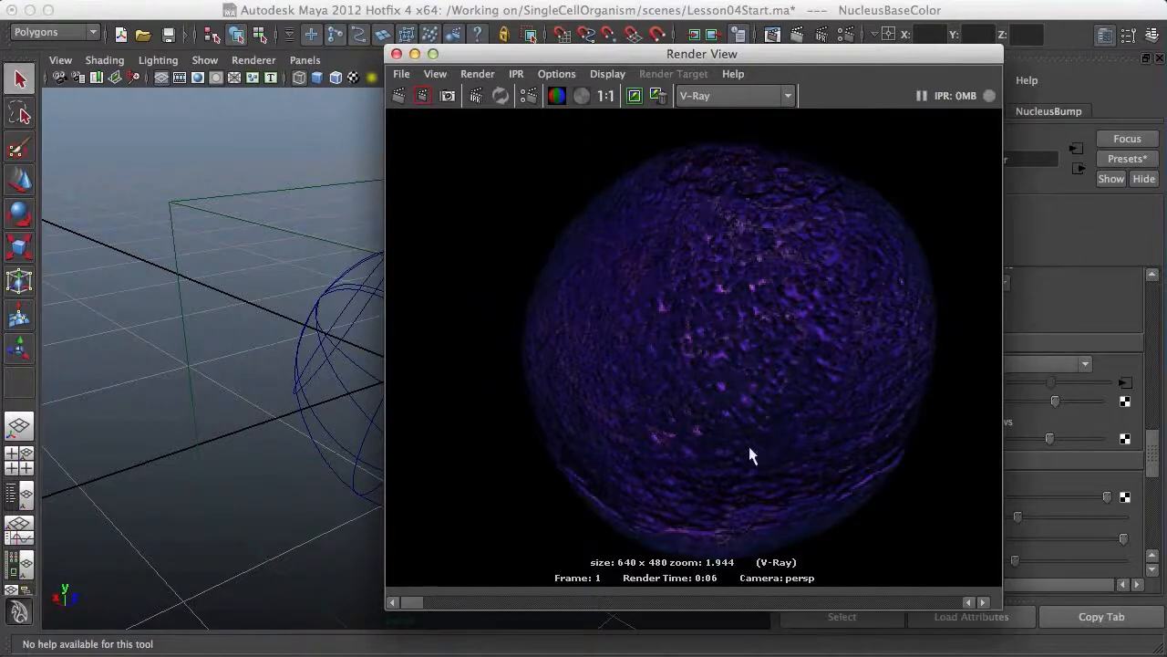
pyautogui.click(635, 96)
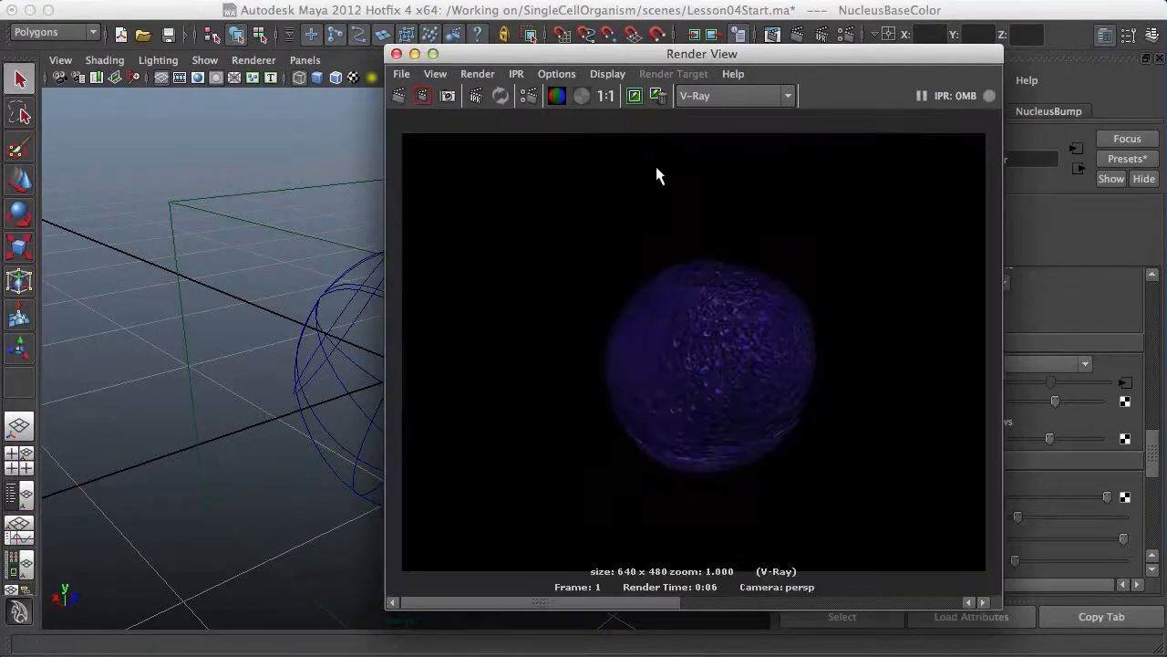
# Move the render window out of the way and show the Hypershade at full size.
pyautogui.click(176, 514)
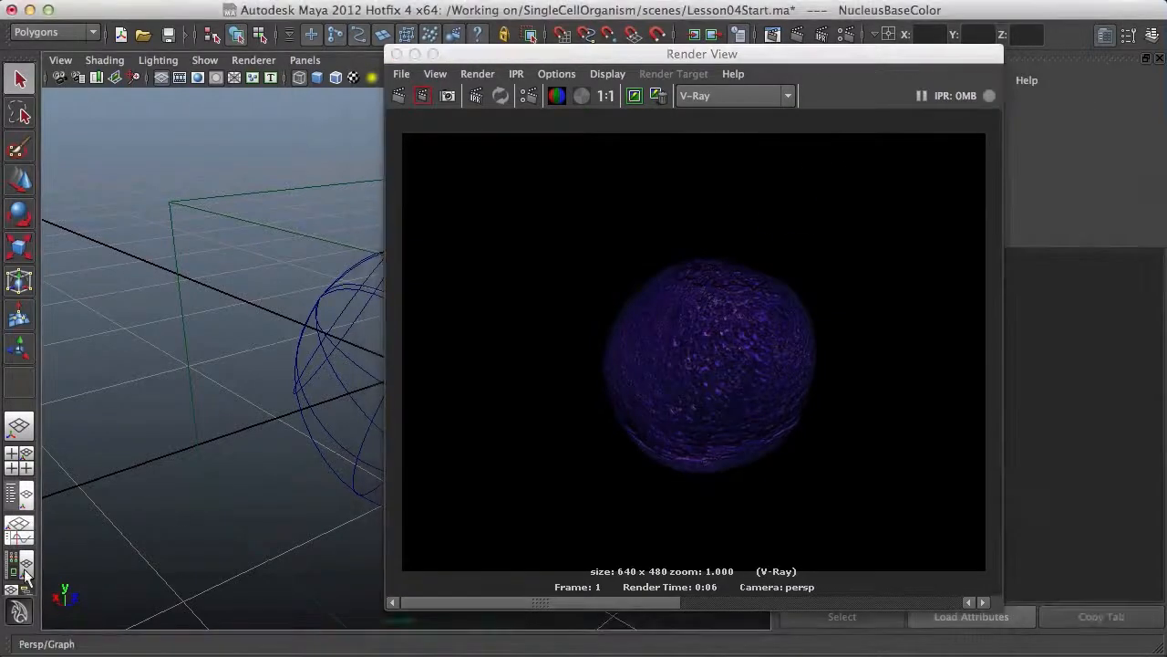
pyautogui.click(25, 567)
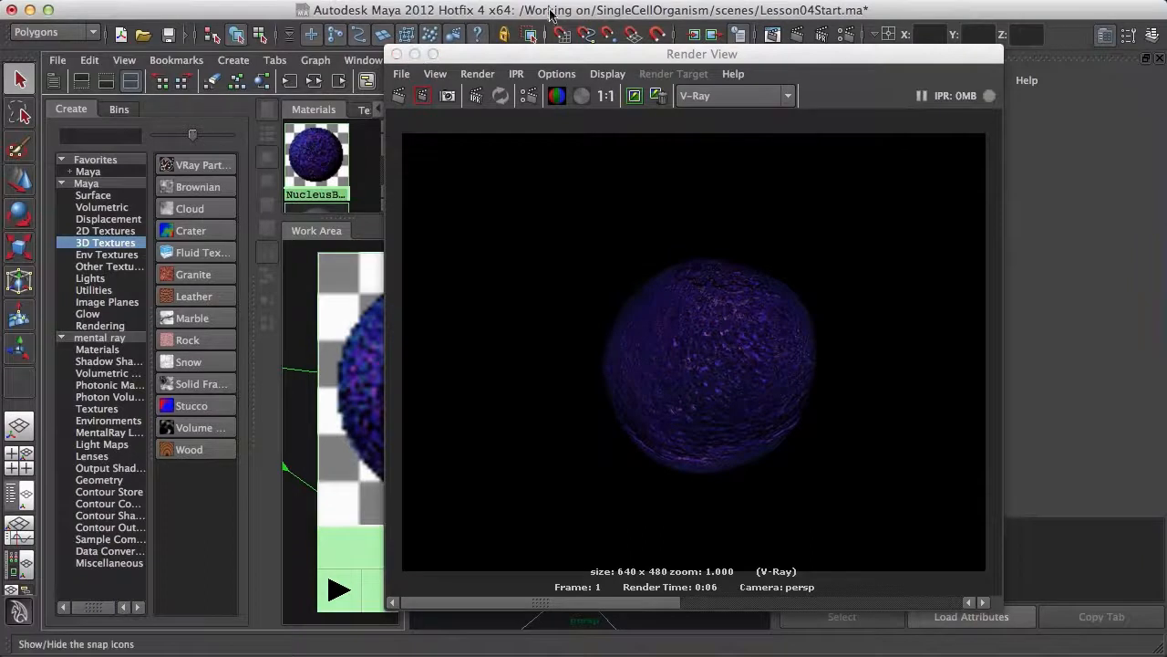
pyautogui.moveTo(708, 53); pyautogui.dragTo(1110, 554)
pyautogui.moveTo(882, 558); pyautogui.dragTo(883, 656)
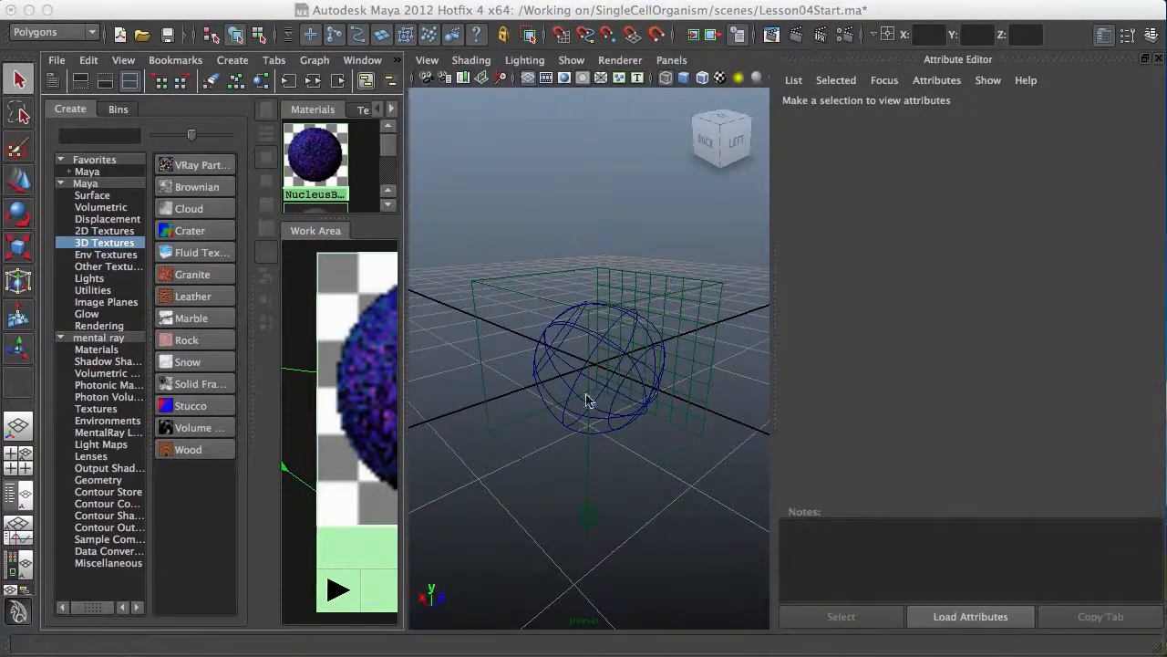
pyautogui.press('space')
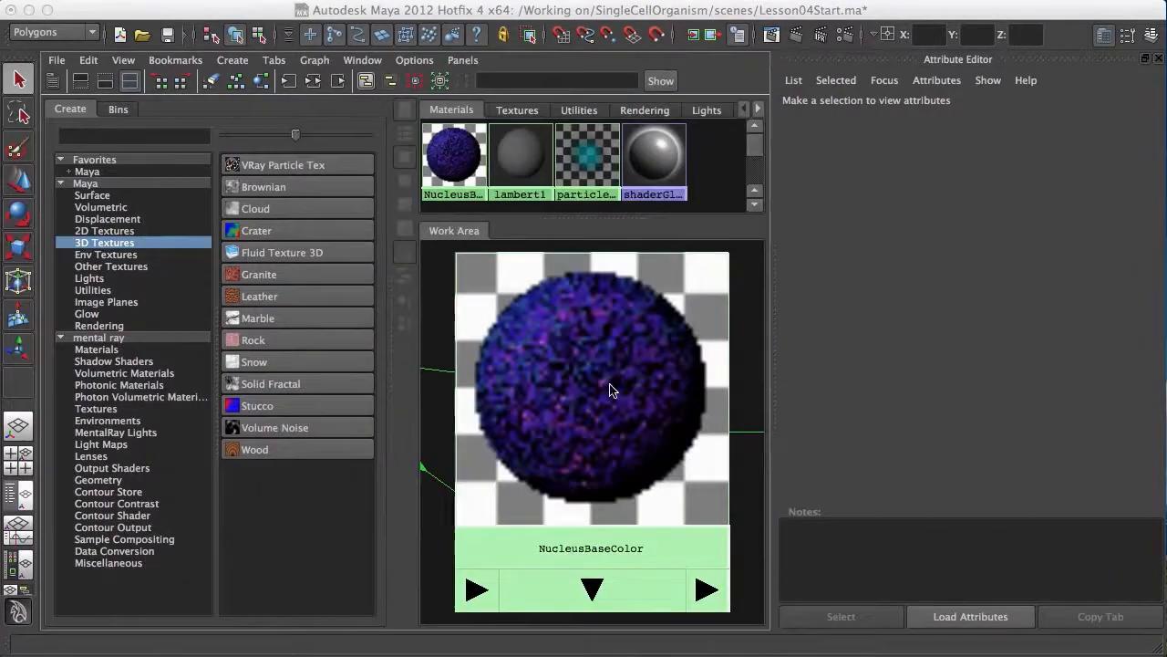
# Set the Grain Contrast and Grain Spacing of the NucleusBump wood texture to 0.
pyautogui.scroll(-6, 638, 319)
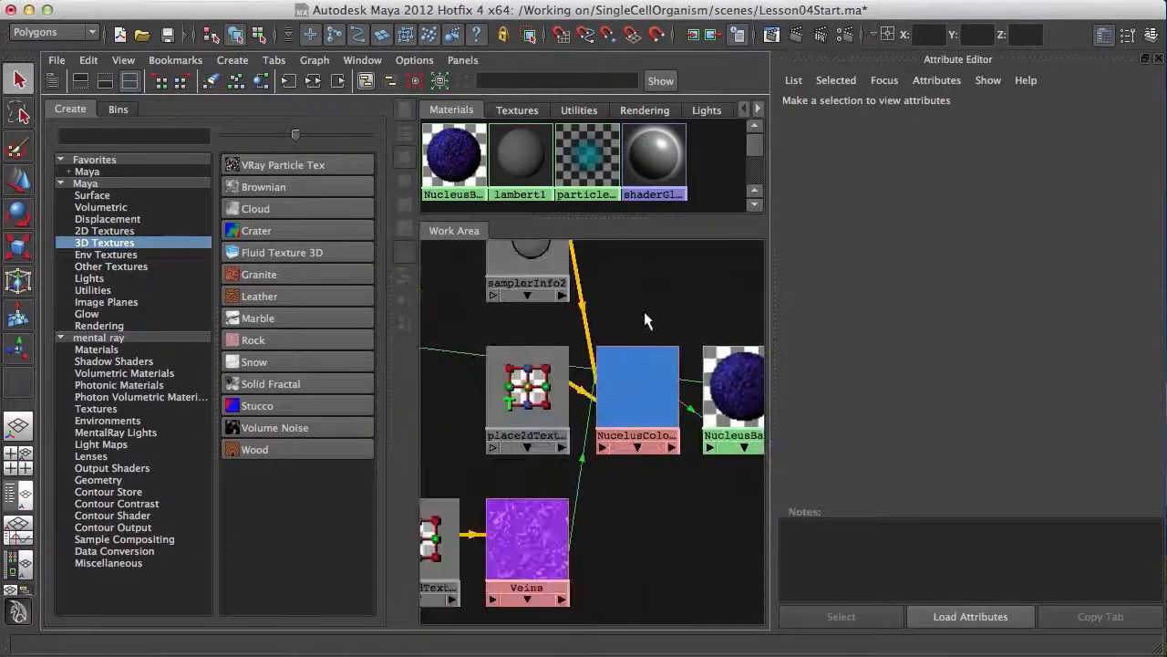
pyautogui.hscroll(-5, 644, 311)
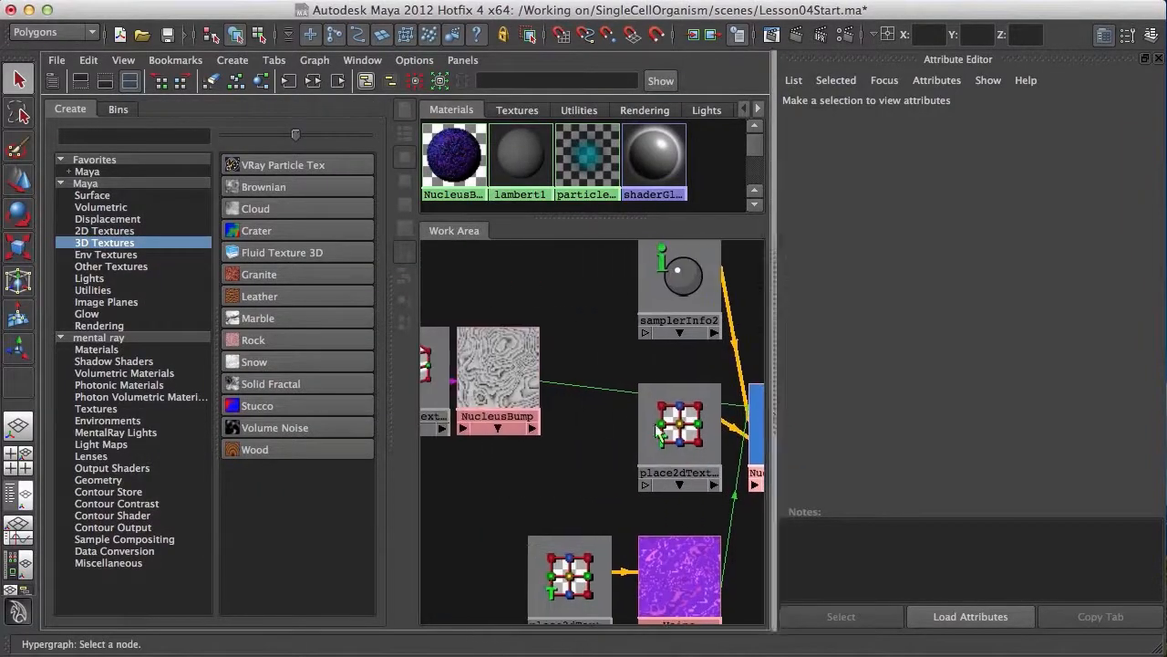
pyautogui.click(553, 381)
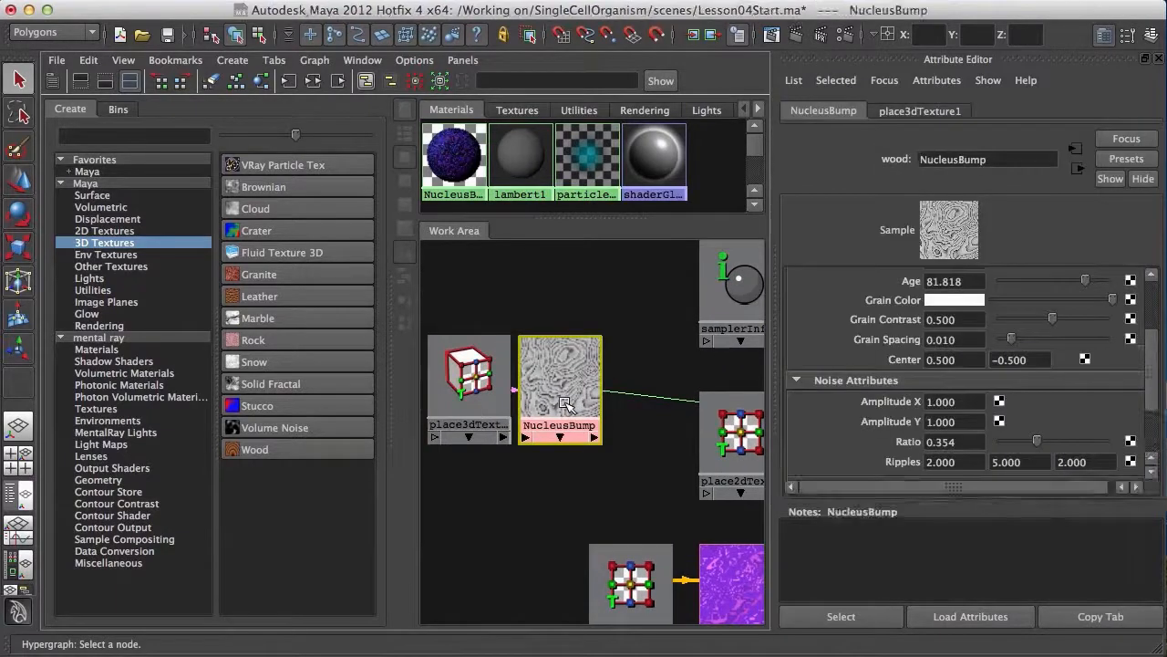
pyautogui.moveTo(1154, 369); pyautogui.dragTo(1156, 316)
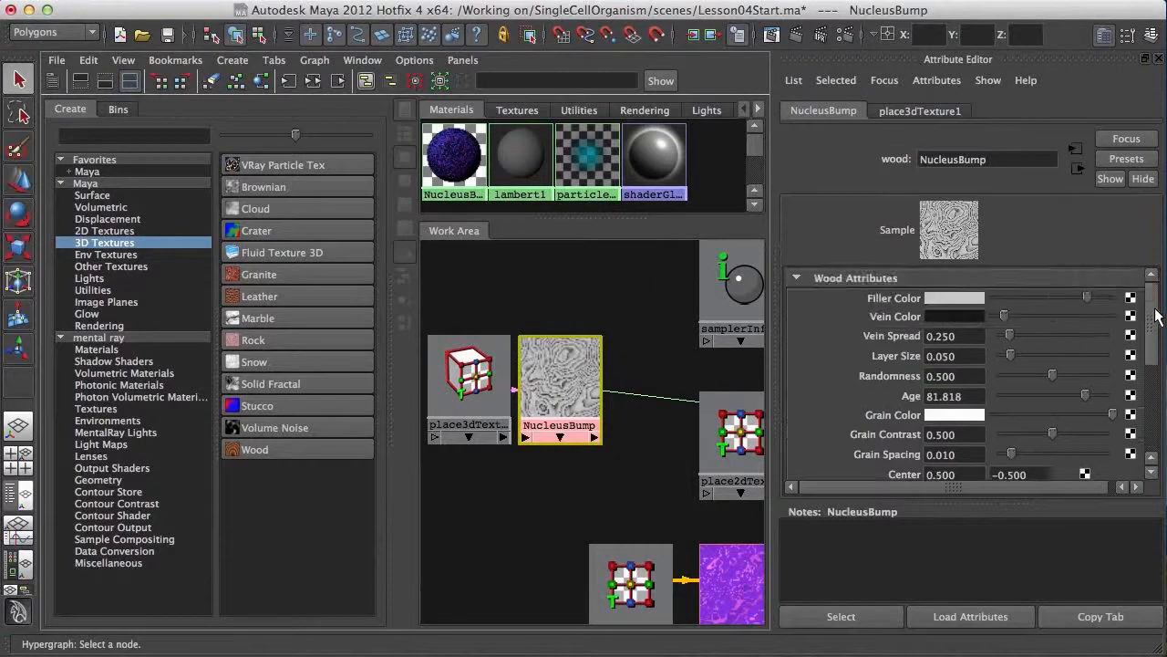
pyautogui.moveTo(970, 504); pyautogui.dragTo(946, 600)
pyautogui.click(963, 435)
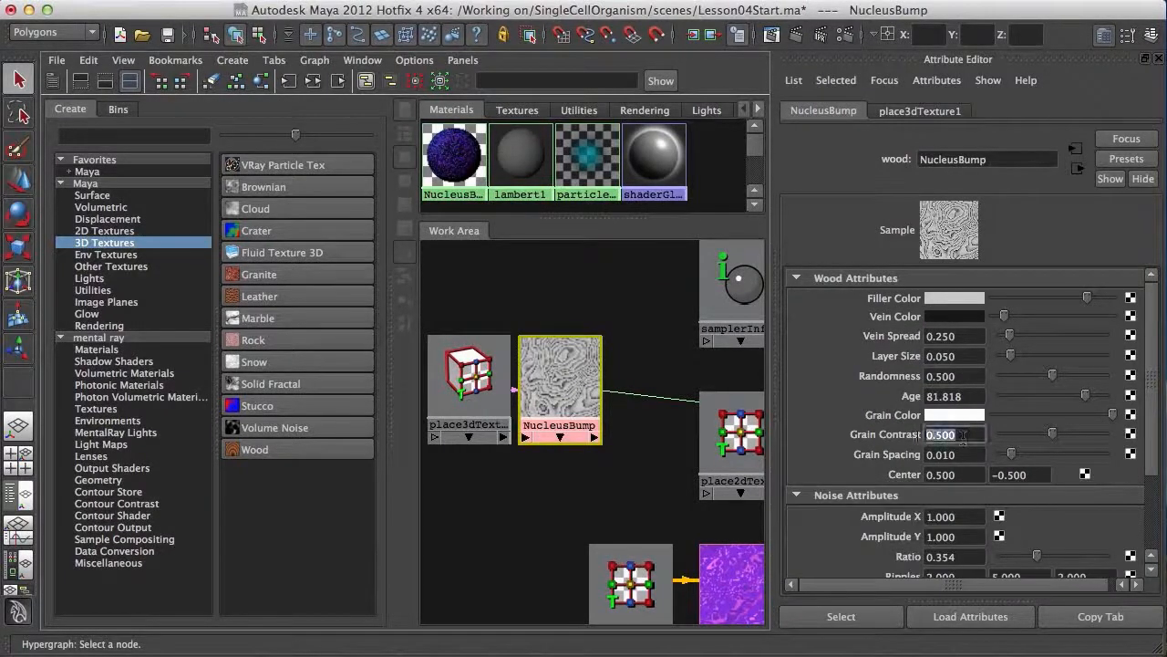
pyautogui.write('0')
pyautogui.click(981, 448)
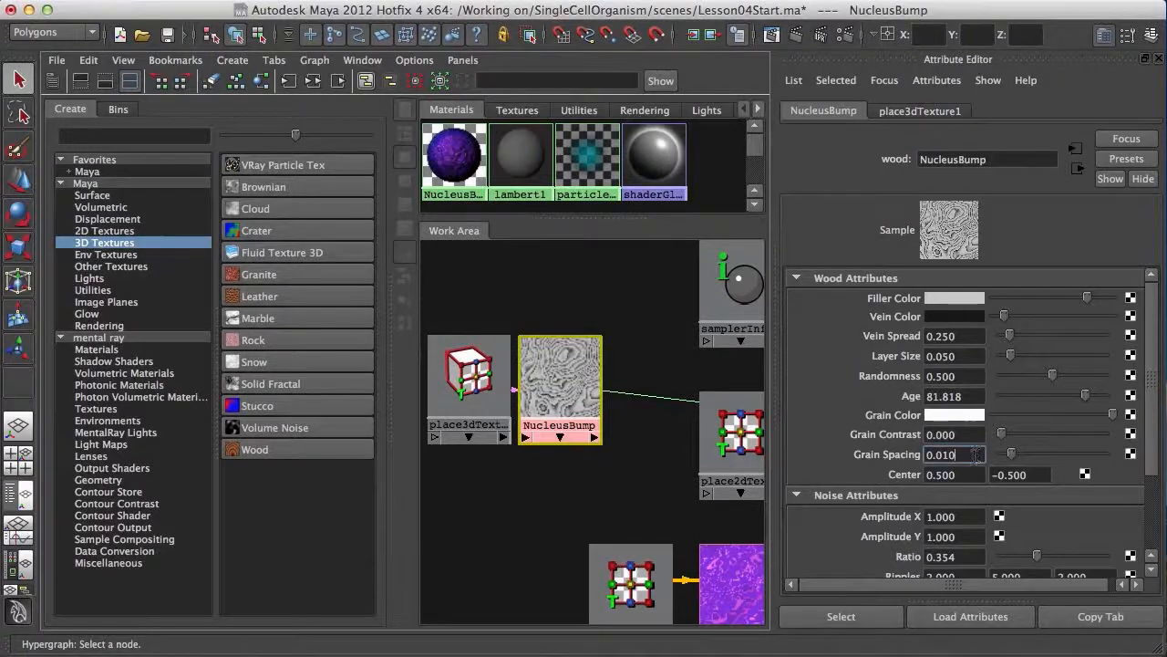
pyautogui.write('0')
pyautogui.press('Return')
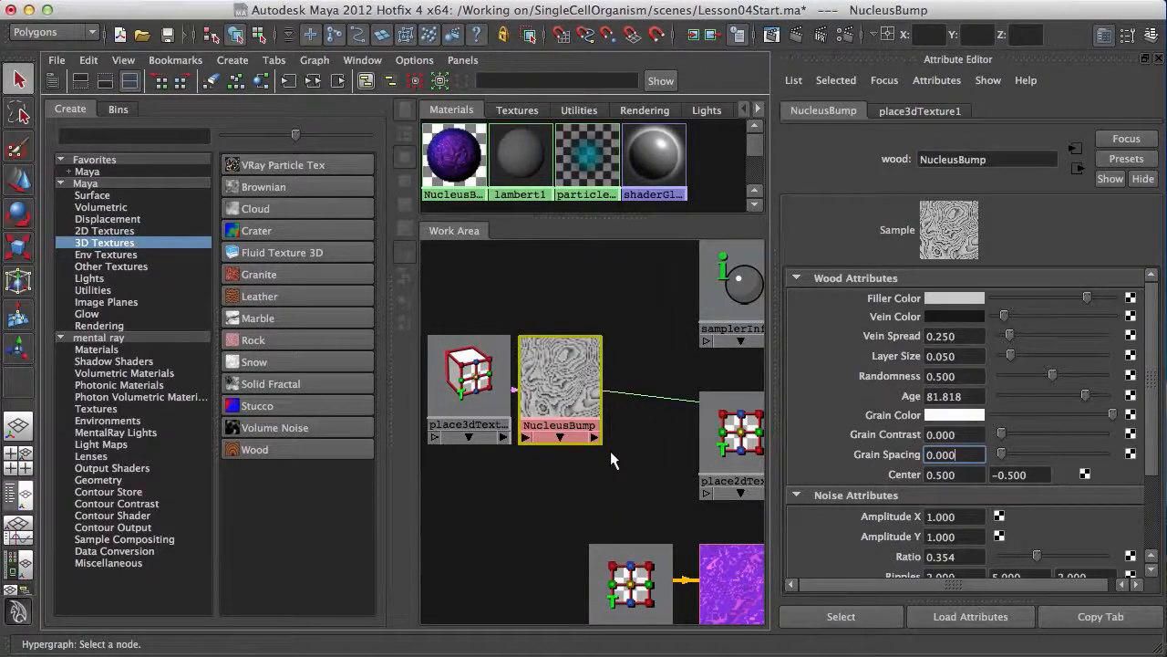
# Render the nucleus again and compare the result with the kept image.
pyautogui.moveTo(850, 655); pyautogui.dragTo(866, 50)
pyautogui.click(471, 90)
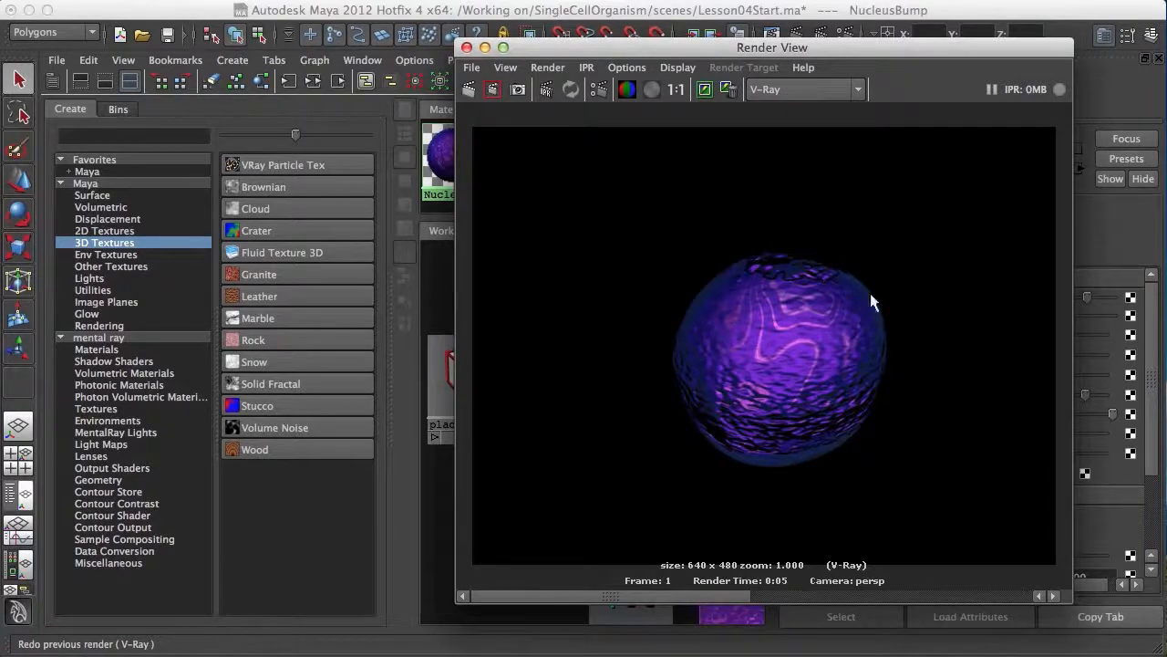
pyautogui.moveTo(679, 596)
pyautogui.mouseDown()
pyautogui.moveTo(870, 584)
pyautogui.moveTo(679, 581)
pyautogui.mouseUp()
pyautogui.click(809, 593)
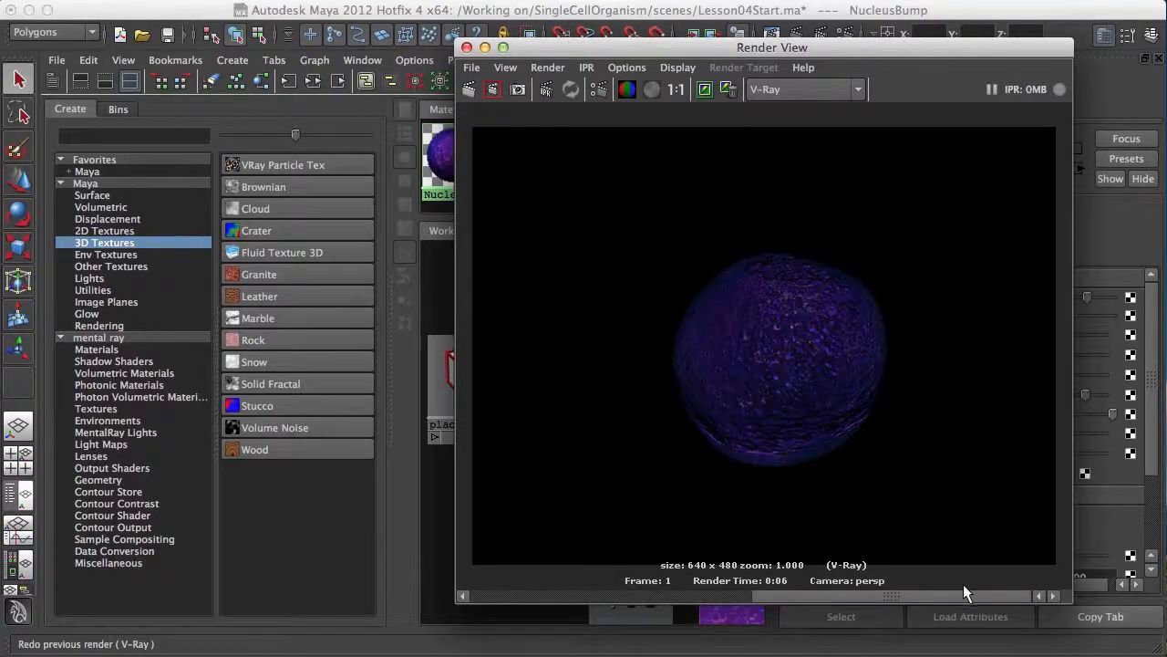
pyautogui.moveTo(981, 597); pyautogui.dragTo(558, 595)
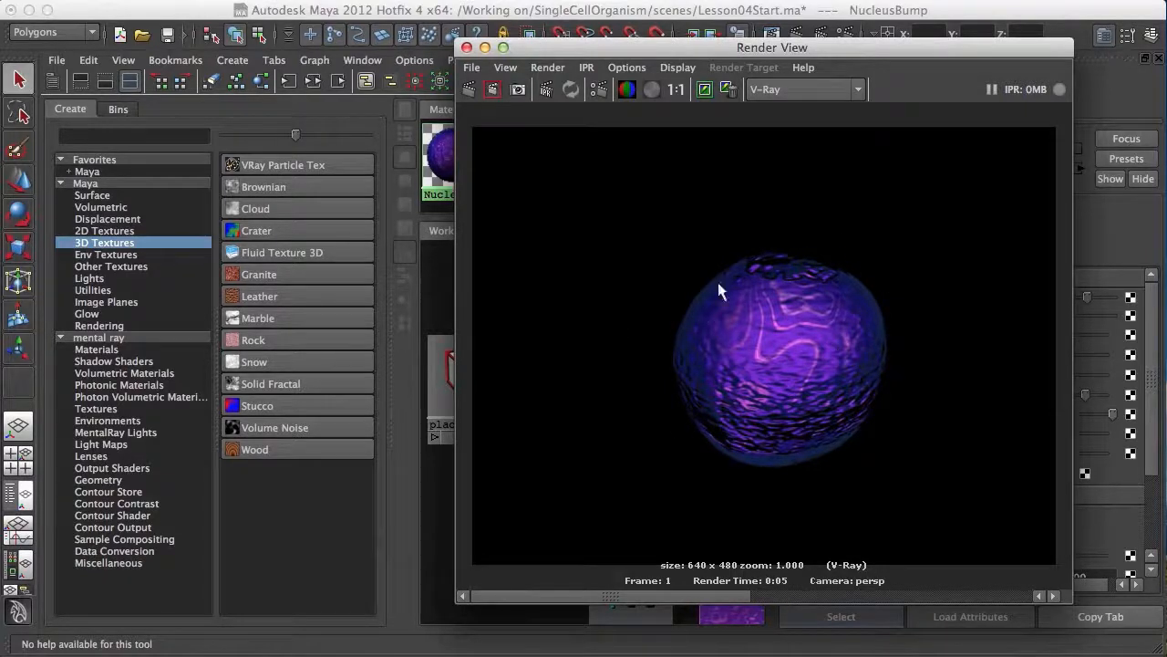
pyautogui.click(466, 46)
# Create a 2D Ramp texture node in the work area beside the NucleusBump network.
pyautogui.click(659, 468)
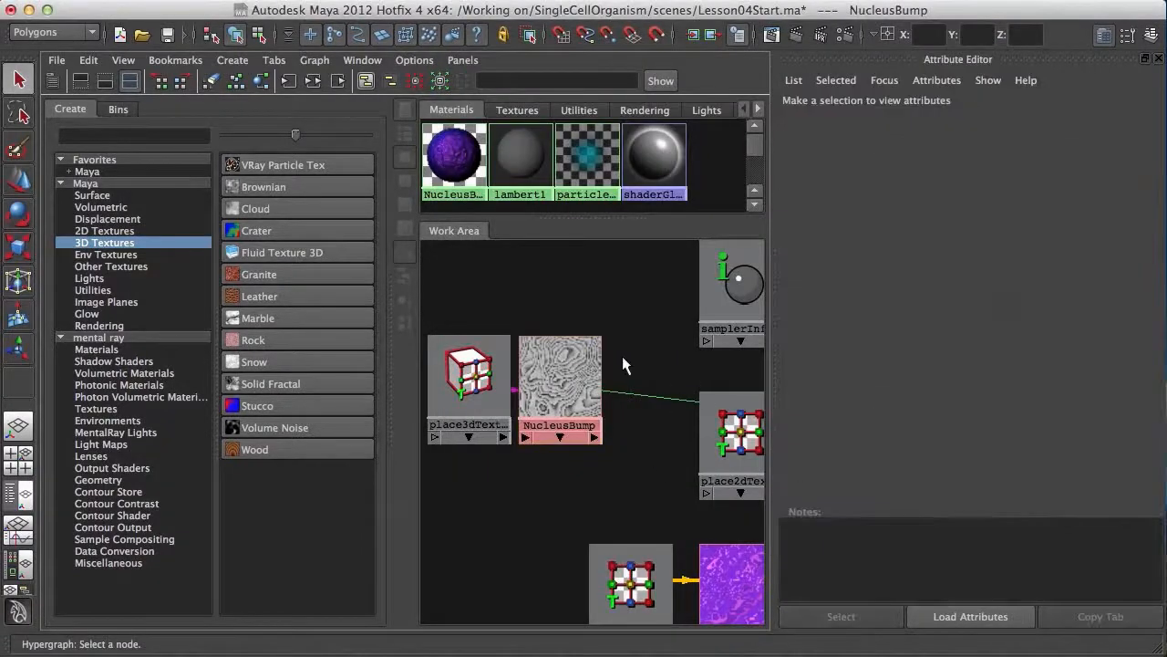
pyautogui.keyDown('alt'); pyautogui.moveTo(628, 423); pyautogui.dragTo(675, 466, button='middle'); pyautogui.keyUp('alt')
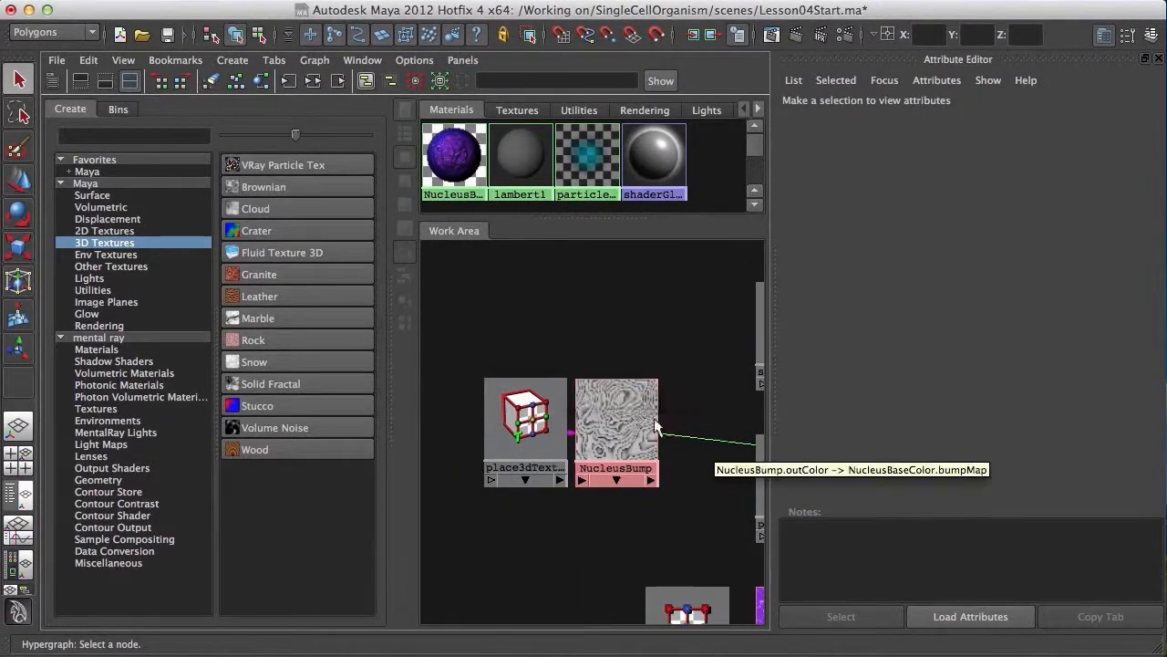
pyautogui.click(627, 421)
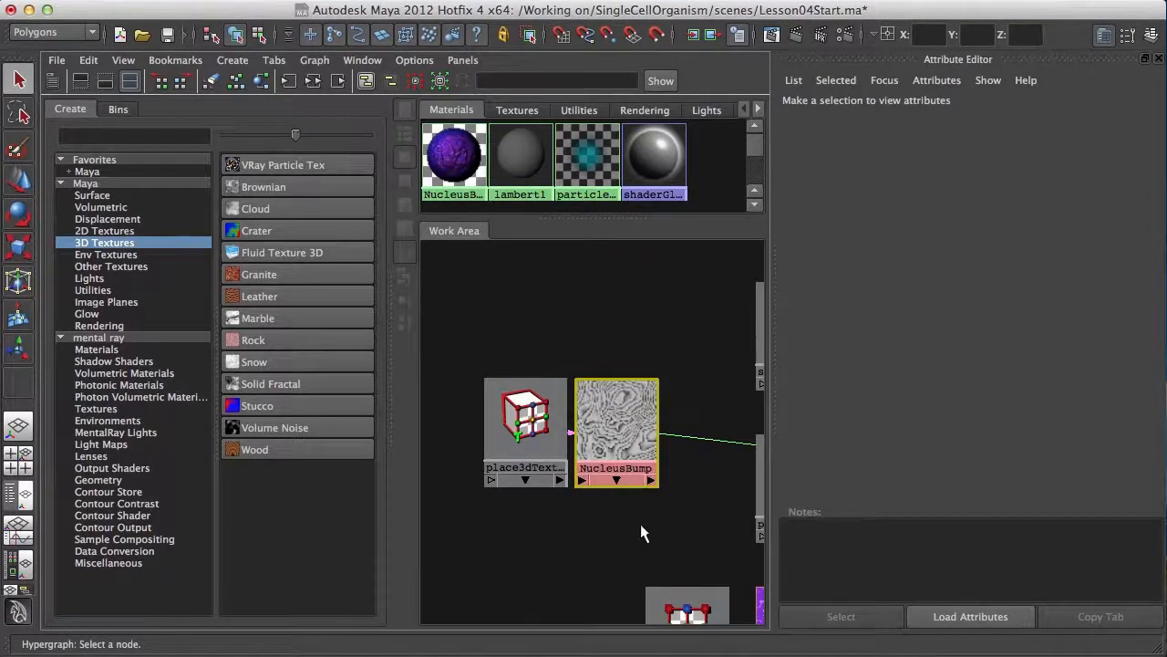
pyautogui.keyDown('alt'); pyautogui.moveTo(669, 425); pyautogui.dragTo(682, 398, button='middle'); pyautogui.keyUp('alt')
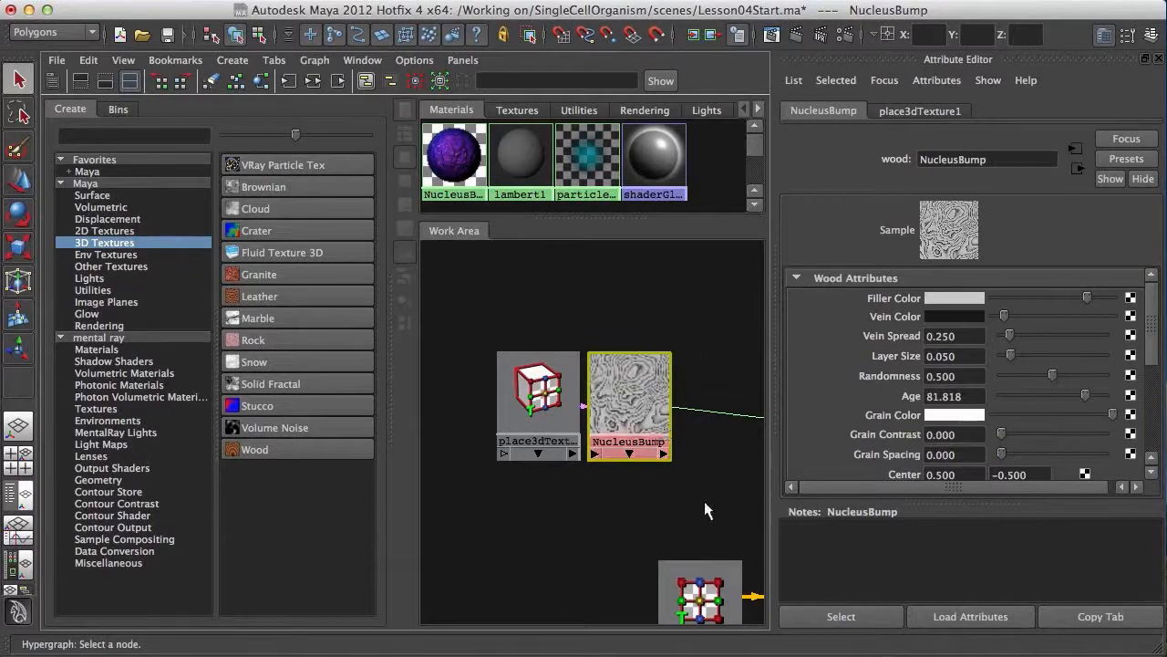
pyautogui.keyDown('alt'); pyautogui.moveTo(637, 383); pyautogui.dragTo(657, 428, button='middle'); pyautogui.keyUp('alt')
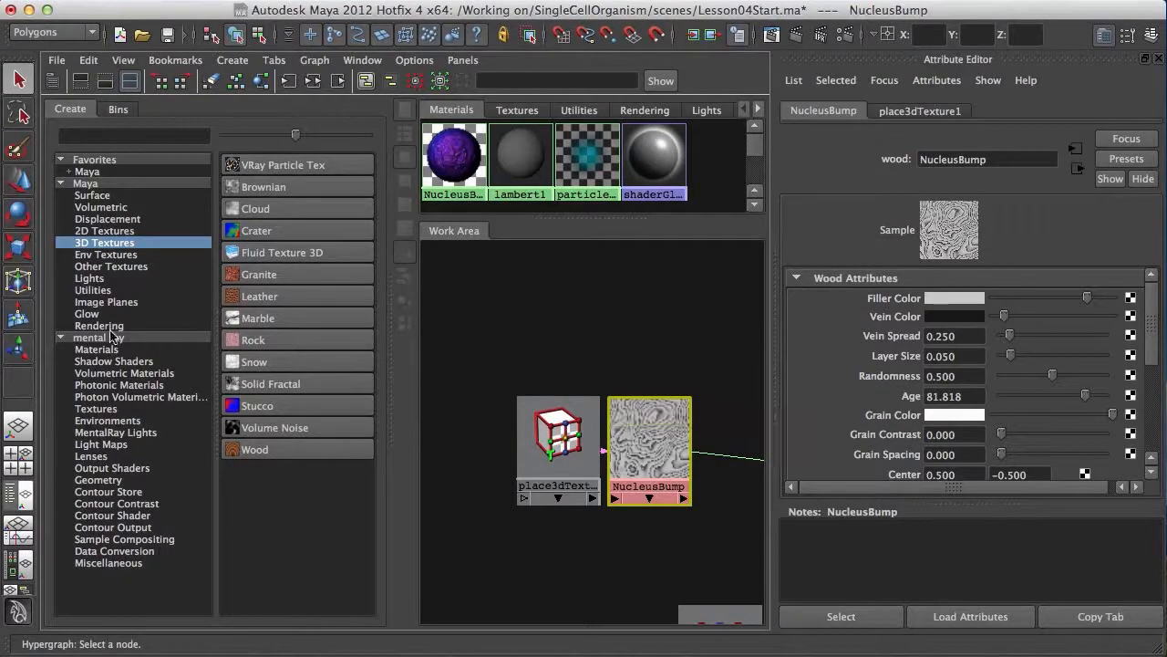
pyautogui.click(128, 231)
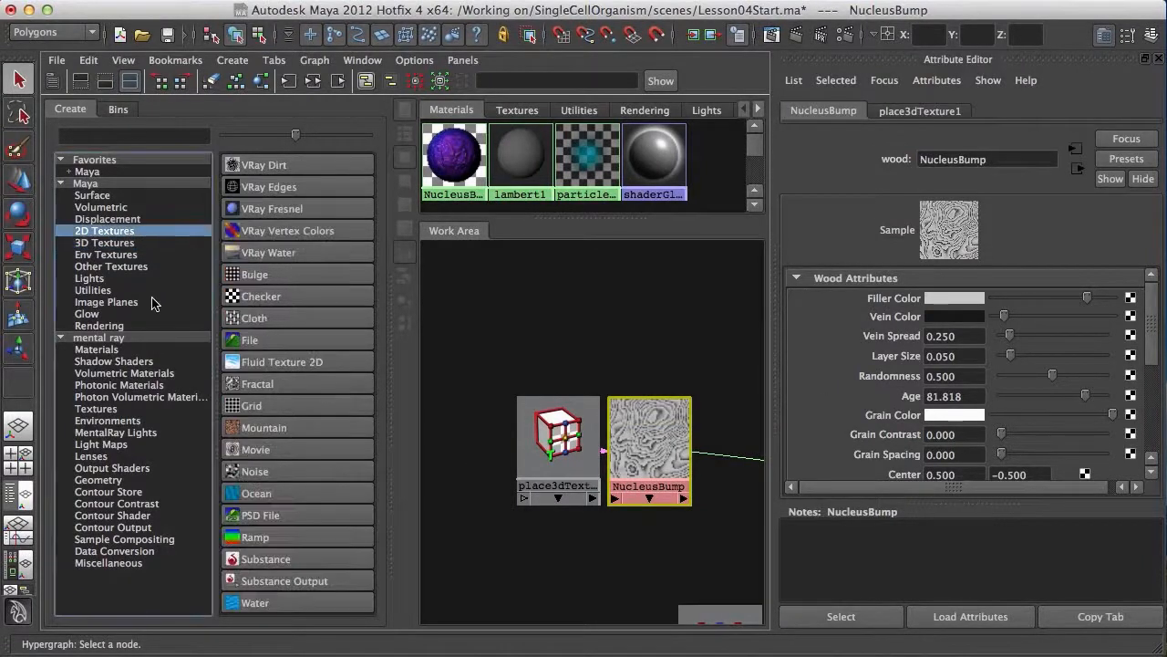
pyautogui.click(248, 537)
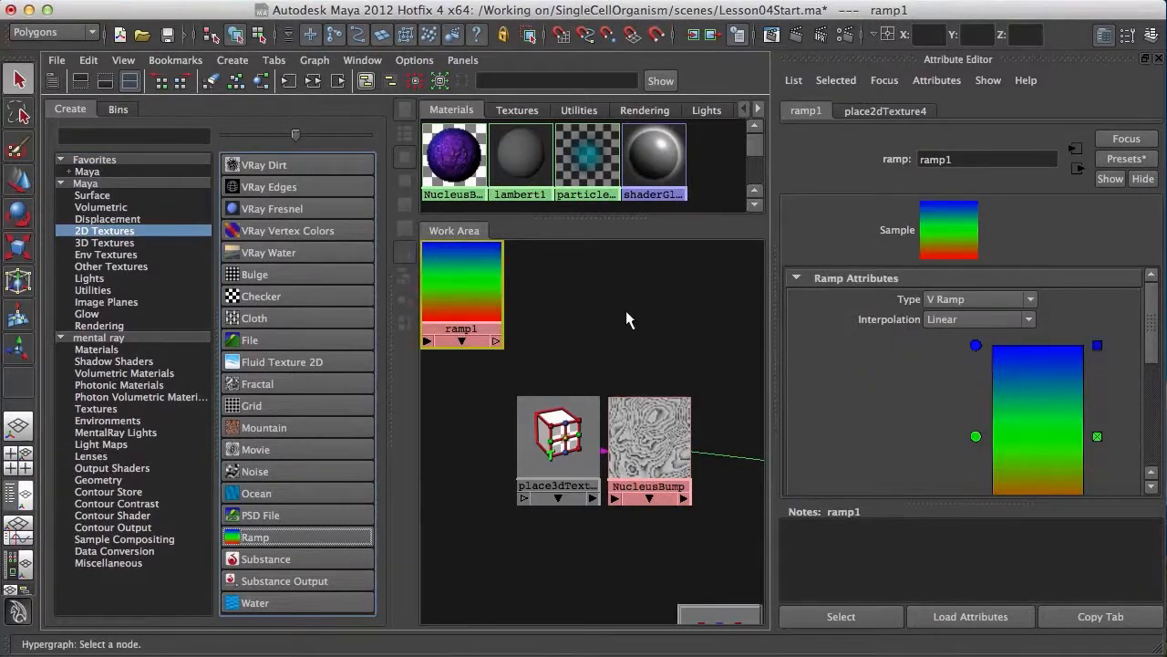
# Rename the ramp1 texture node to VeinColor.
pyautogui.moveTo(996, 502); pyautogui.dragTo(998, 599)
pyautogui.keyDown('alt'); pyautogui.moveTo(498, 290); pyautogui.dragTo(581, 356, button='middle'); pyautogui.keyUp('alt')
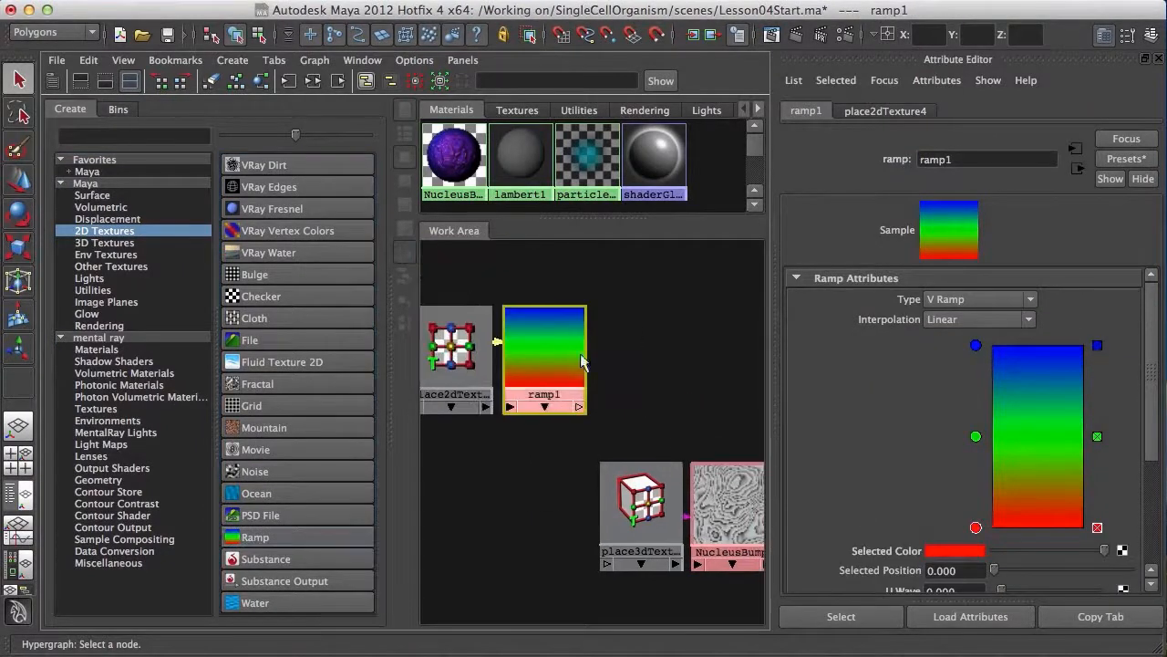
pyautogui.keyDown('ctrl'); pyautogui.doubleClick(554, 402); pyautogui.keyUp('ctrl')
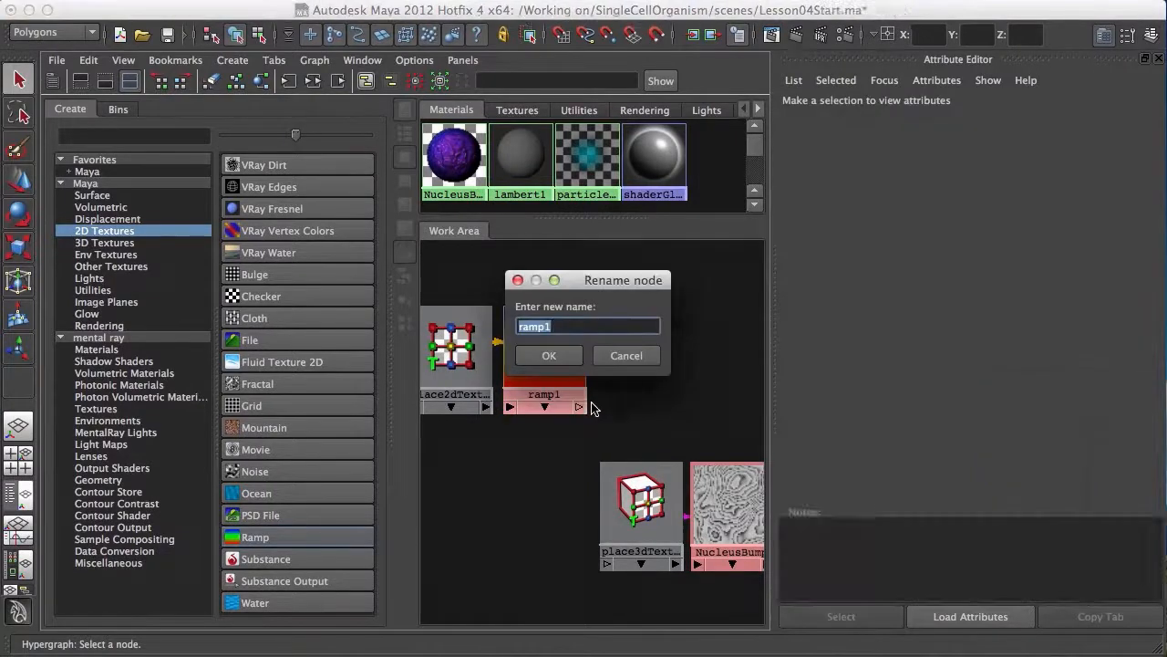
pyautogui.write('VeinColor')
pyautogui.press('Return')
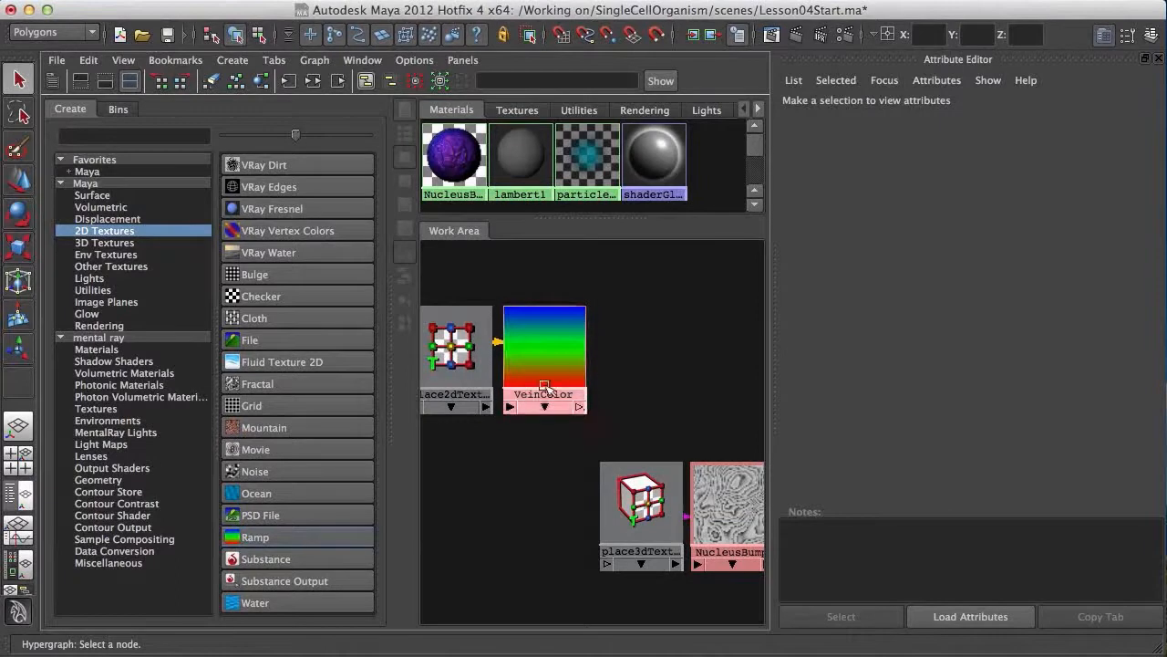
# Frame the VeinColor ramp in the work area and set its Interpolation to None.
pyautogui.click(733, 538)
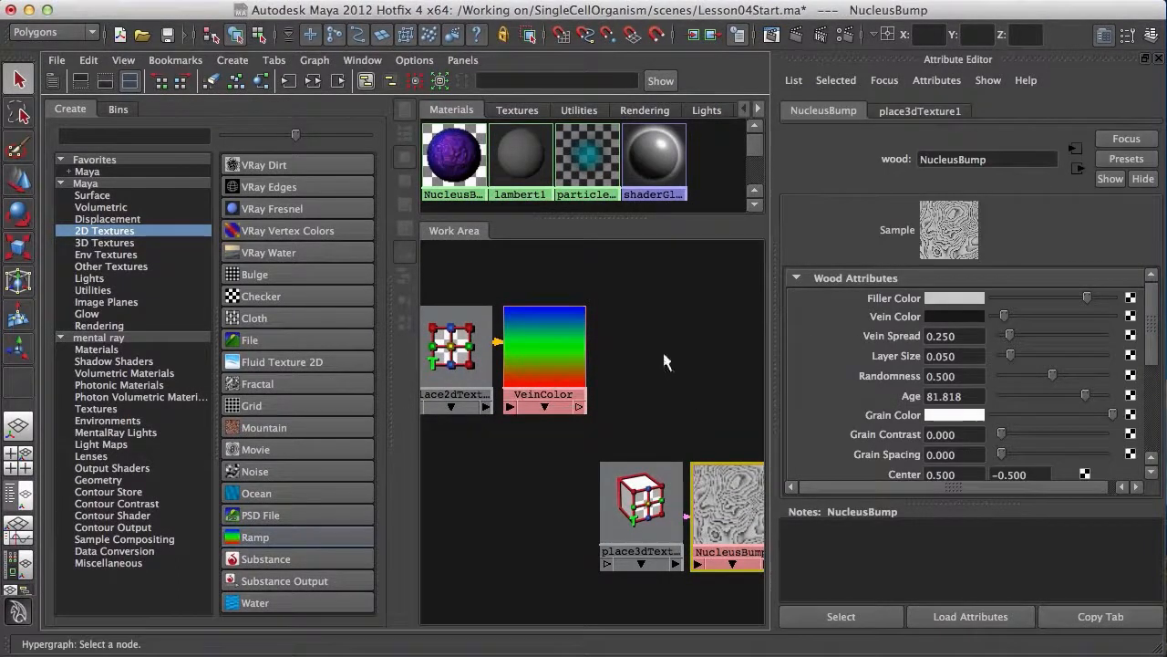
pyautogui.click(550, 351)
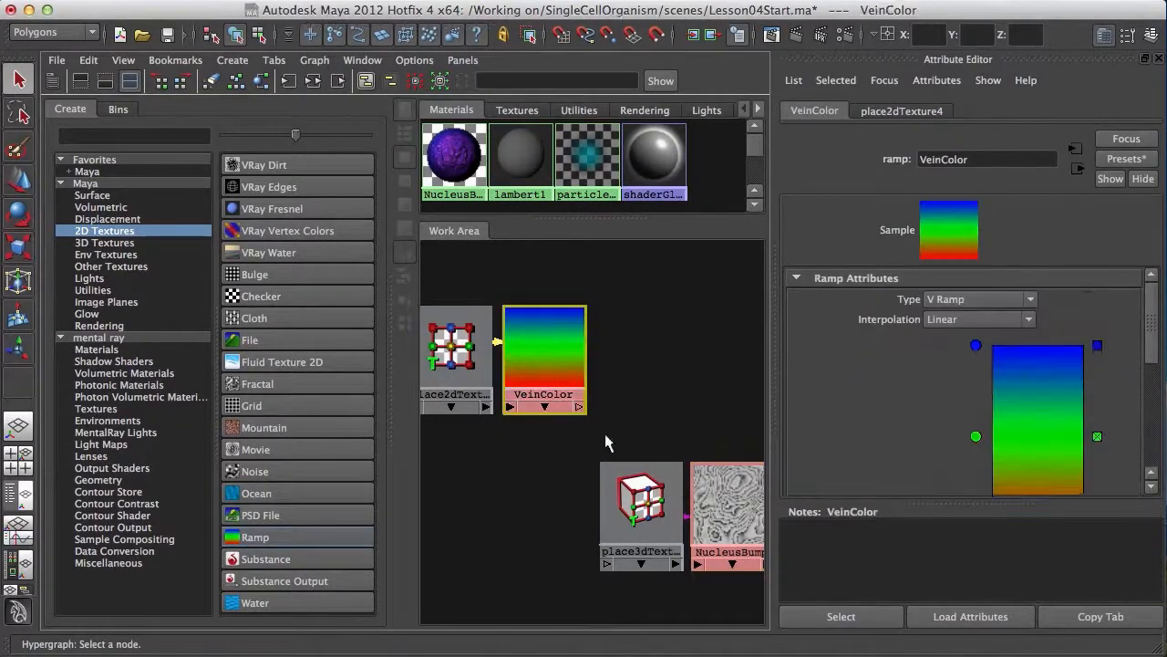
pyautogui.press('f')
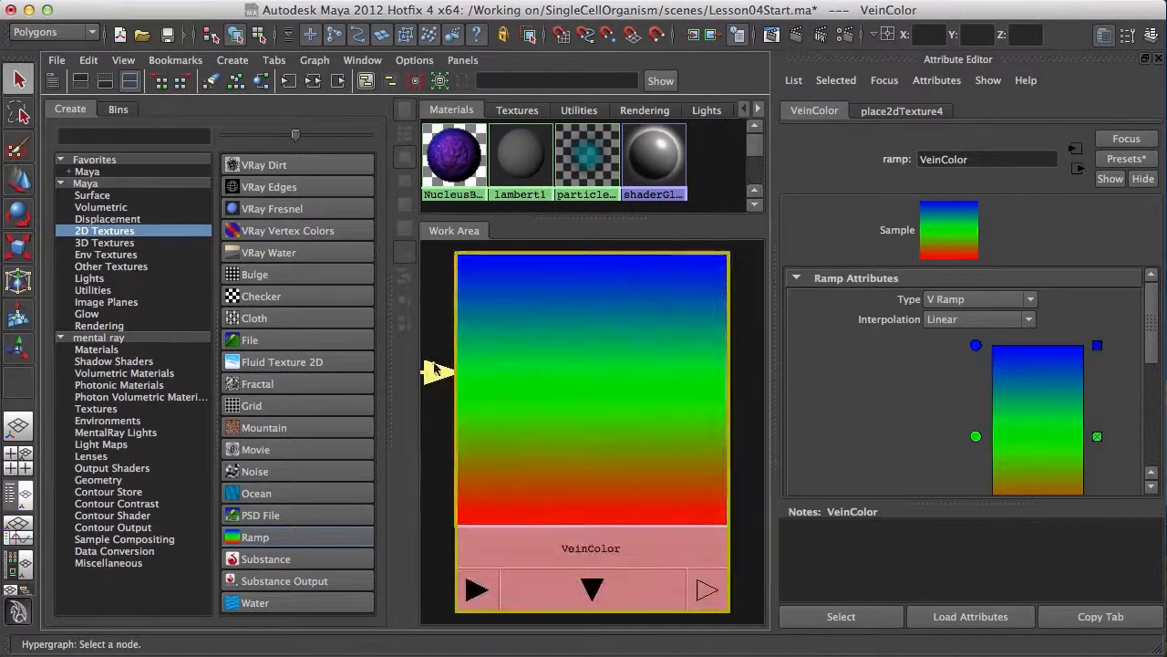
pyautogui.moveTo(1011, 517); pyautogui.dragTo(1001, 593)
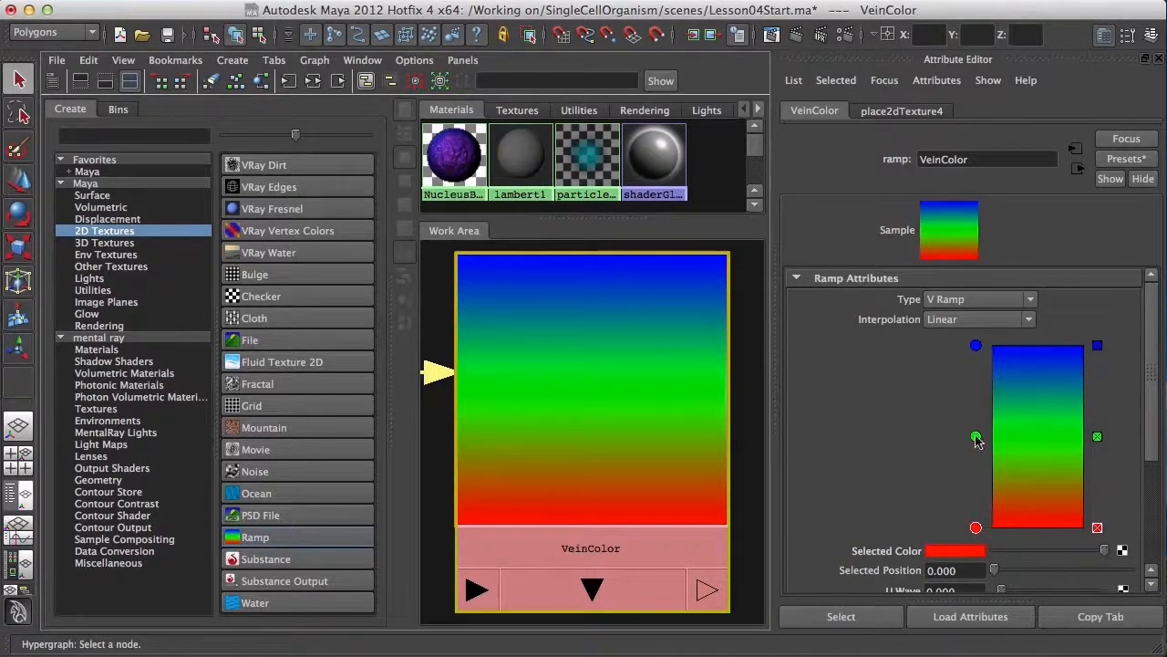
pyautogui.click(991, 320)
pyautogui.click(939, 336)
# Move VeinColor's blue entry to about 0.705 with the green entry just below it, and recolour the blue entry dark grey.
pyautogui.moveTo(976, 346); pyautogui.dragTo(976, 394)
pyautogui.moveTo(976, 435); pyautogui.dragTo(976, 398)
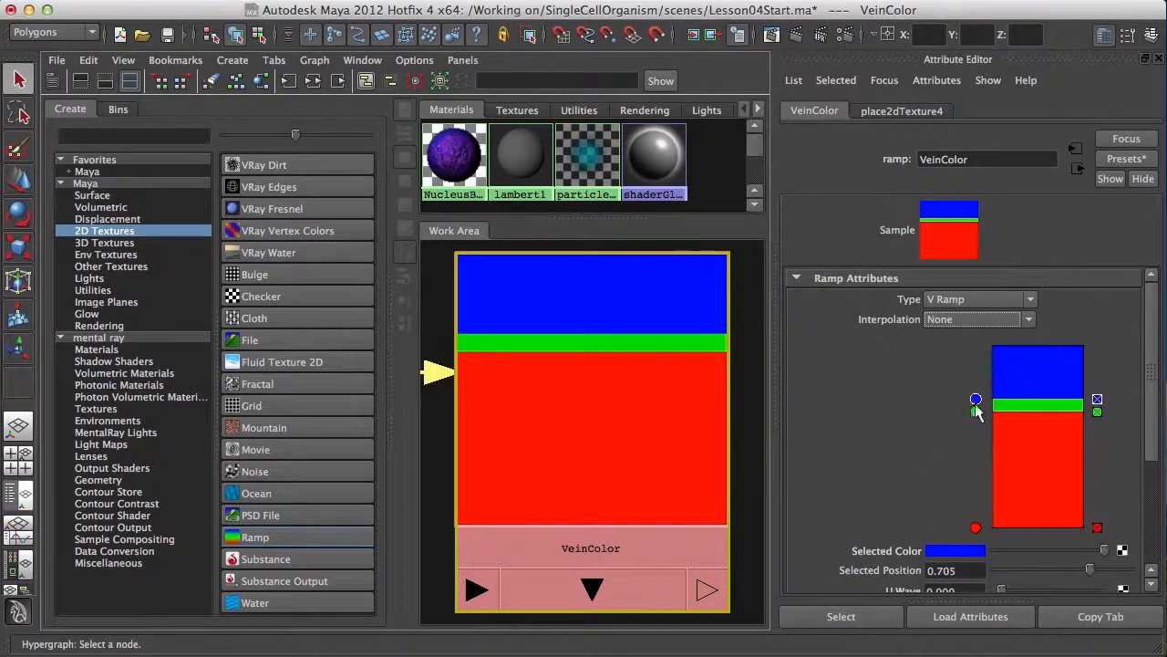
pyautogui.click(957, 550)
pyautogui.click(972, 552)
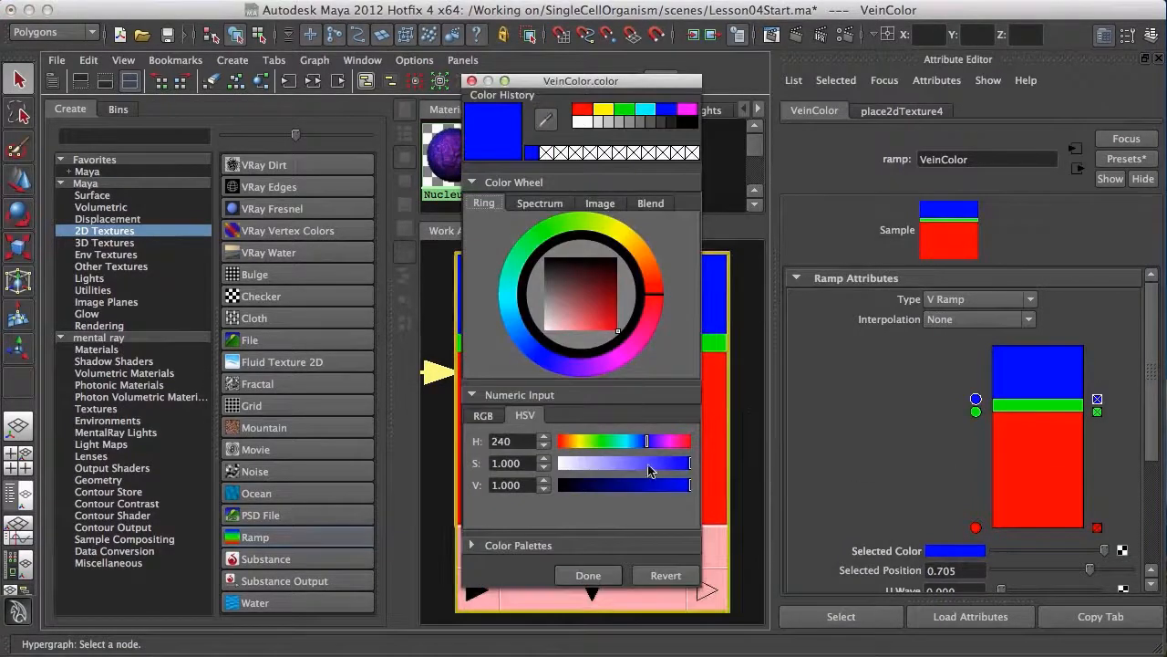
pyautogui.click(668, 122)
pyautogui.click(589, 574)
# Move the green ramp entry to position 0.620 and recolour it medium grey.
pyautogui.moveTo(976, 411); pyautogui.dragTo(976, 415)
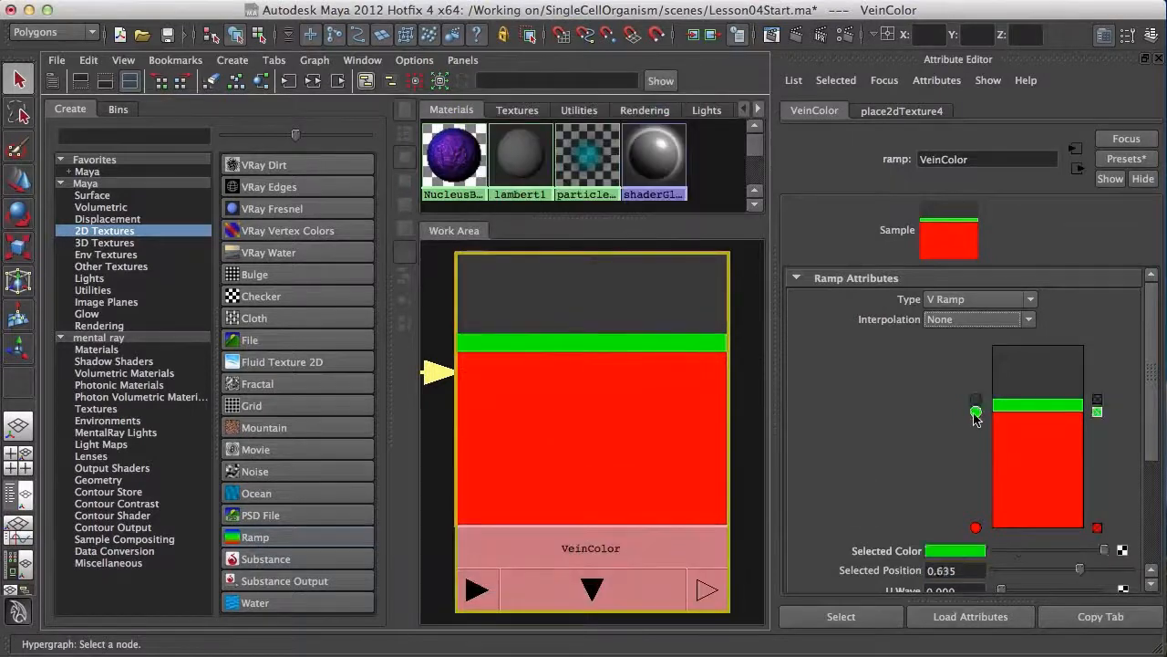
pyautogui.click(957, 551)
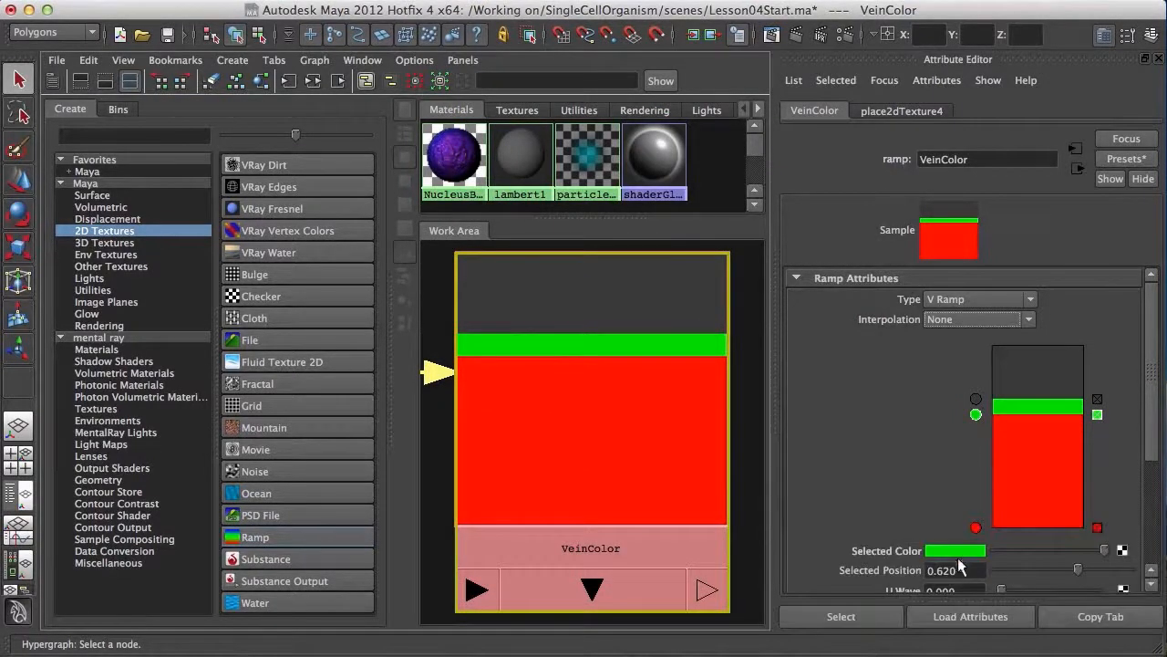
pyautogui.click(962, 553)
pyautogui.click(944, 513)
# Lower both grey ramp entries as a thin band, with the dark one at about 0.570, and darken the dark entry.
pyautogui.moveTo(977, 411)
pyautogui.mouseDown()
pyautogui.moveTo(977, 399)
pyautogui.moveTo(977, 433)
pyautogui.mouseUp()
pyautogui.moveTo(976, 435)
pyautogui.mouseDown()
pyautogui.moveTo(975, 425)
pyautogui.moveTo(977, 444)
pyautogui.mouseUp()
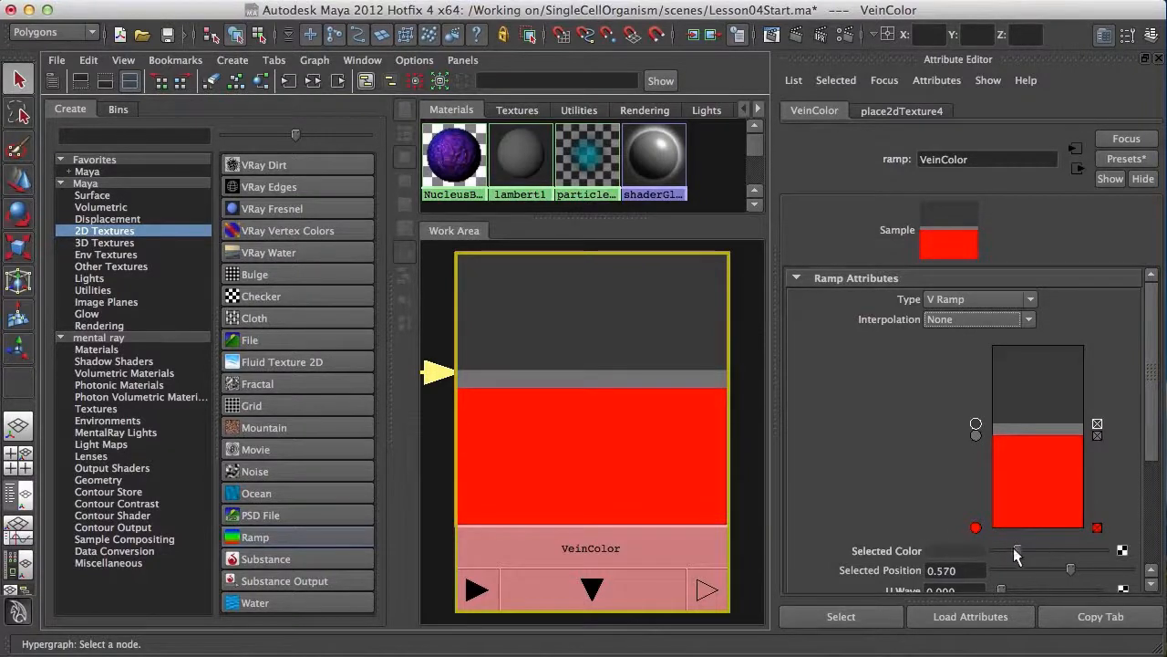
pyautogui.moveTo(1018, 550); pyautogui.dragTo(1008, 549)
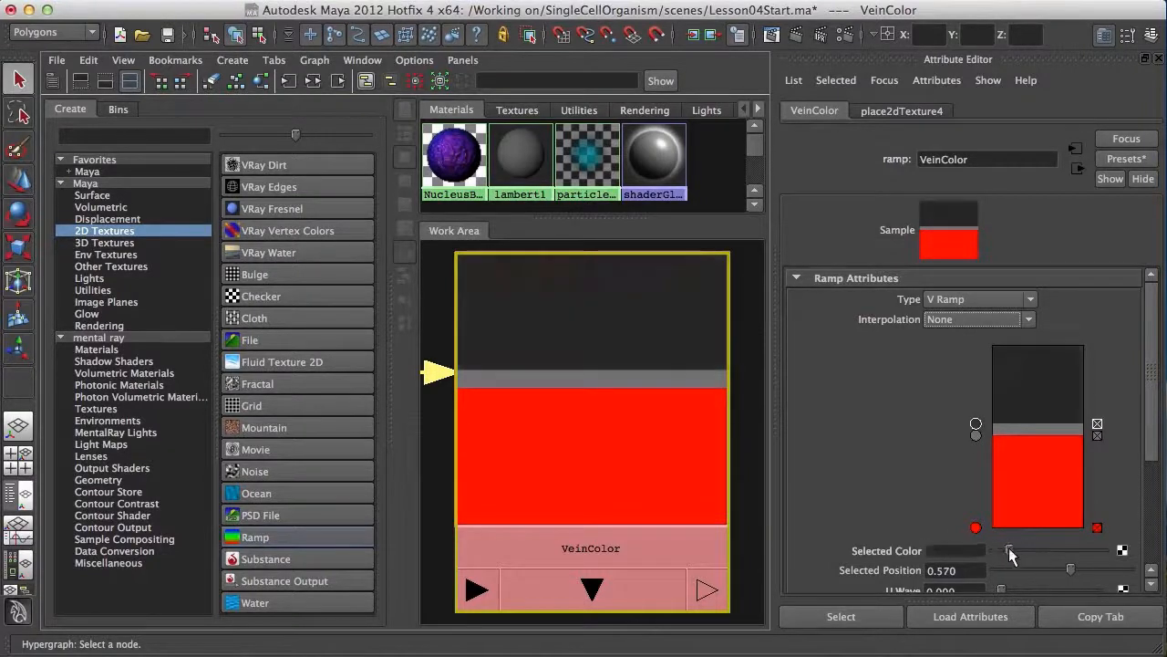
# Place the medium grey ramp entry at position 0.515 and adjust its brightness slightly.
pyautogui.click(976, 435)
pyautogui.moveTo(976, 431); pyautogui.dragTo(977, 433)
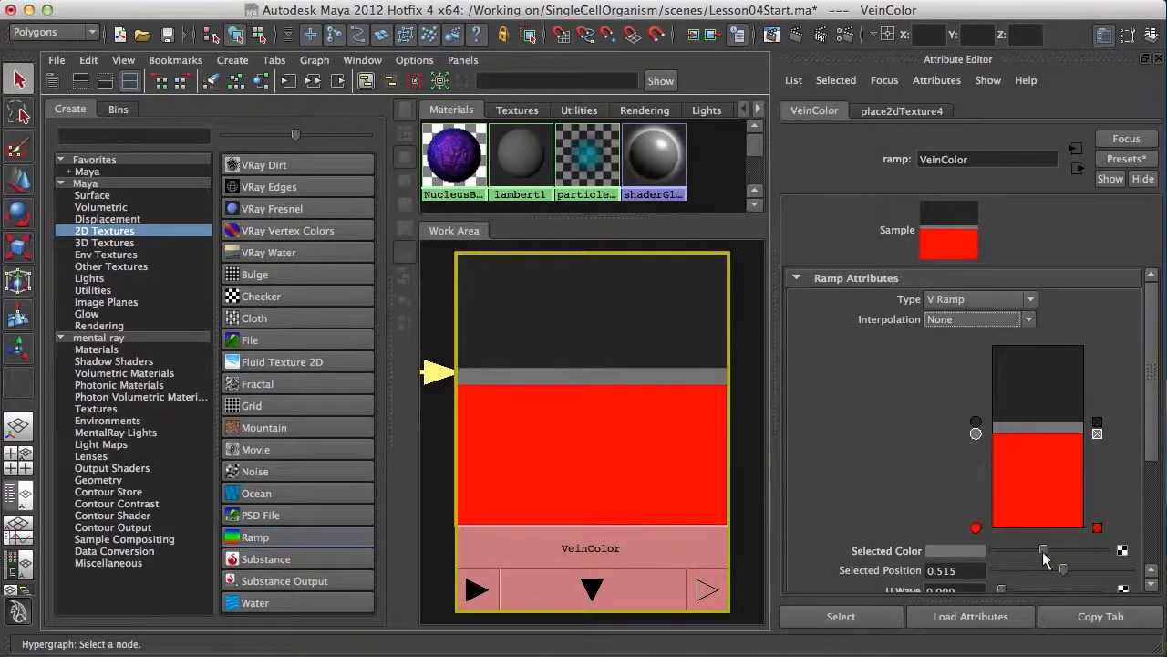
pyautogui.moveTo(1050, 552); pyautogui.dragTo(1048, 548)
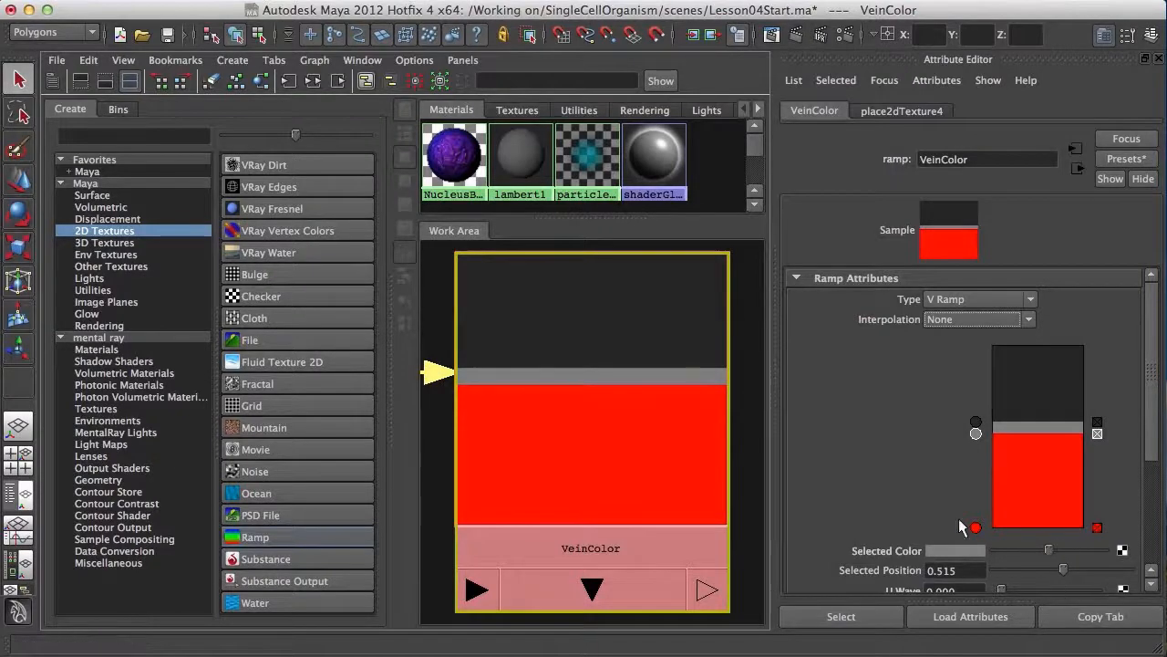
pyautogui.moveTo(1051, 550)
pyautogui.mouseDown()
pyautogui.moveTo(1081, 553)
pyautogui.moveTo(1040, 551)
pyautogui.mouseUp()
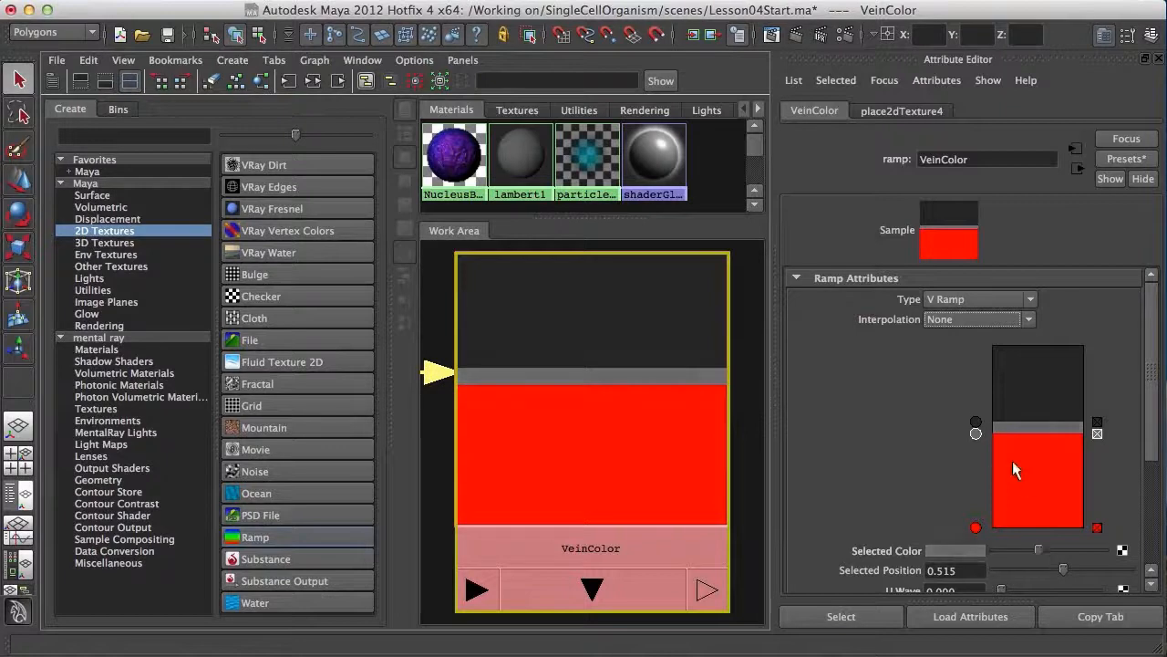
# Add a dark grey ramp entry at about 0.475 and a light grey one at about 0.395 beneath the medium grey band.
pyautogui.moveTo(976, 433)
pyautogui.mouseDown()
pyautogui.moveTo(998, 451)
pyautogui.moveTo(971, 416)
pyautogui.moveTo(976, 441)
pyautogui.mouseUp()
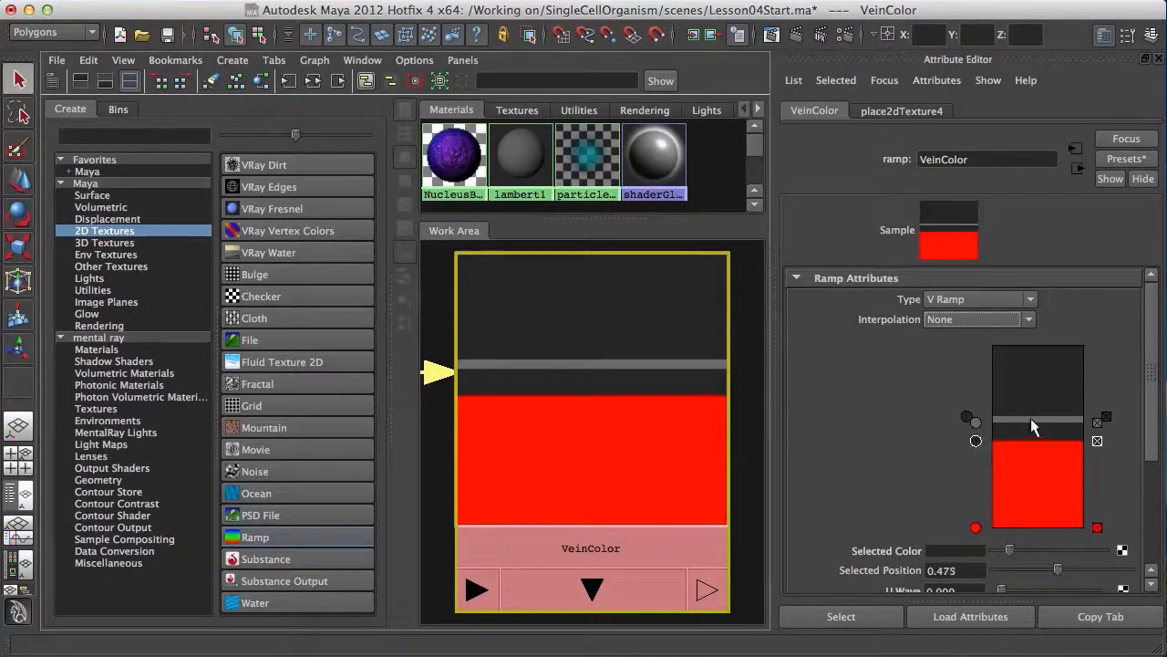
pyautogui.click(1022, 457)
pyautogui.click(971, 551)
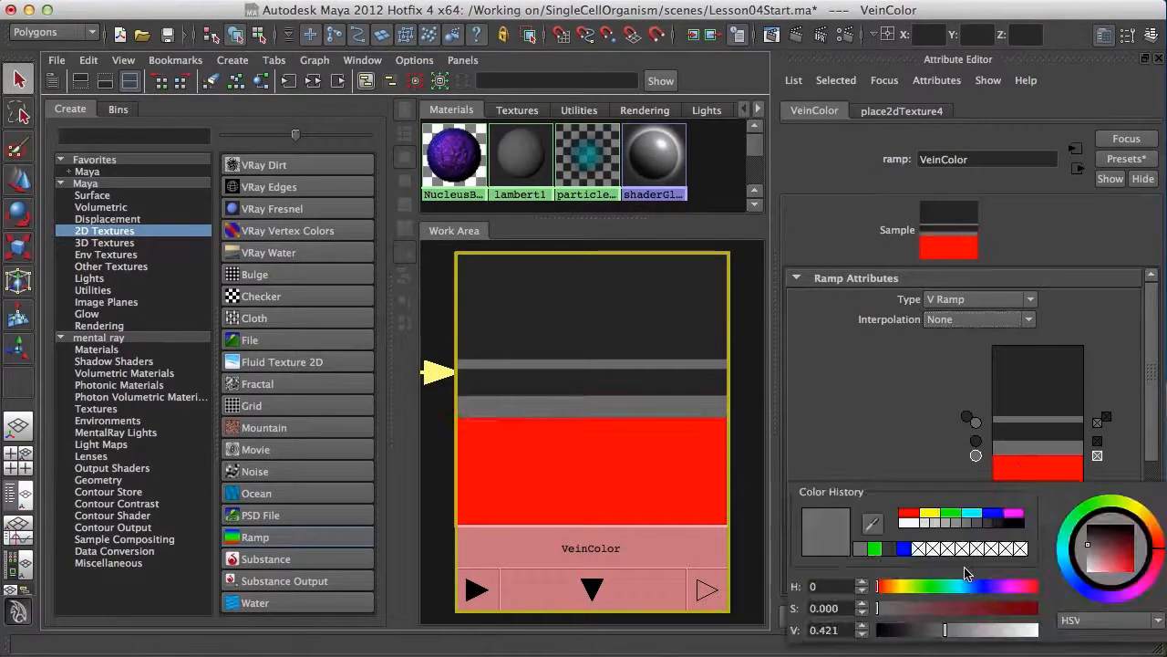
pyautogui.click(946, 526)
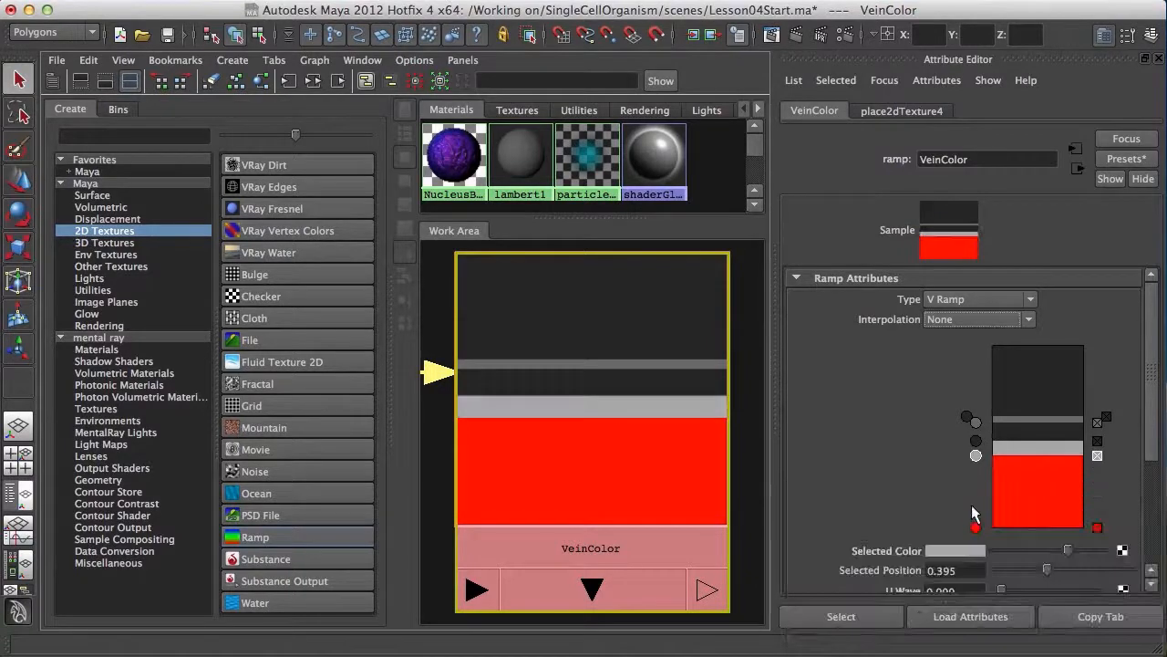
# Replace the ramp's red base with light grey and place a dark grey entry above it at position 0.050.
pyautogui.moveTo(976, 455); pyautogui.dragTo(1140, 548)
pyautogui.click(969, 553)
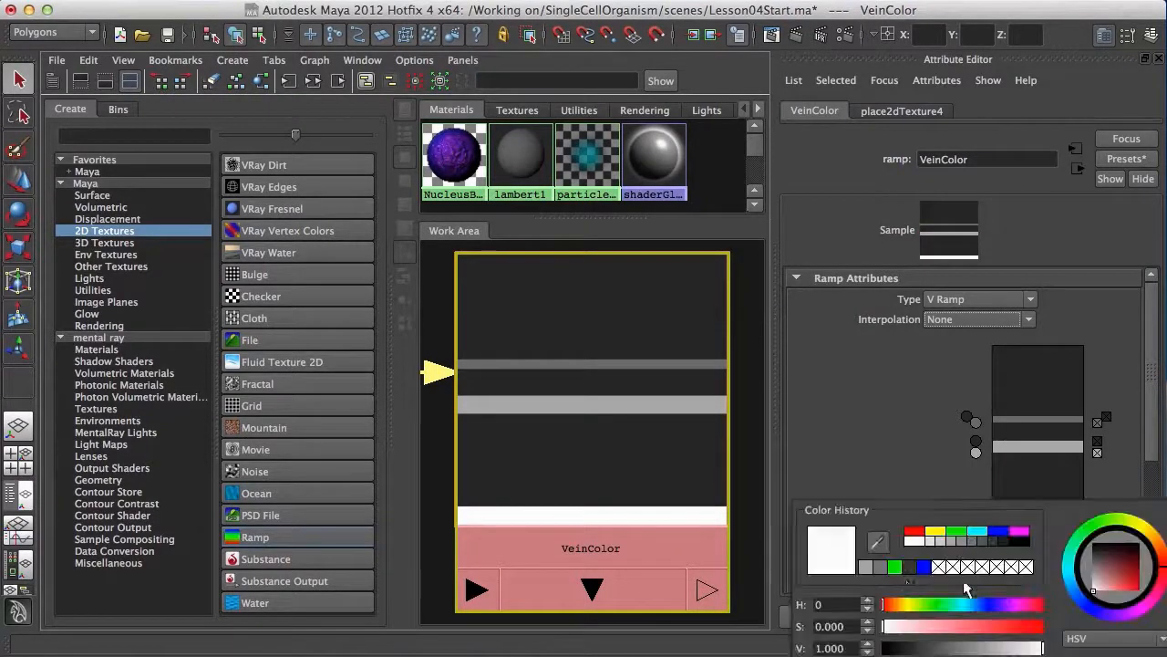
pyautogui.click(968, 551)
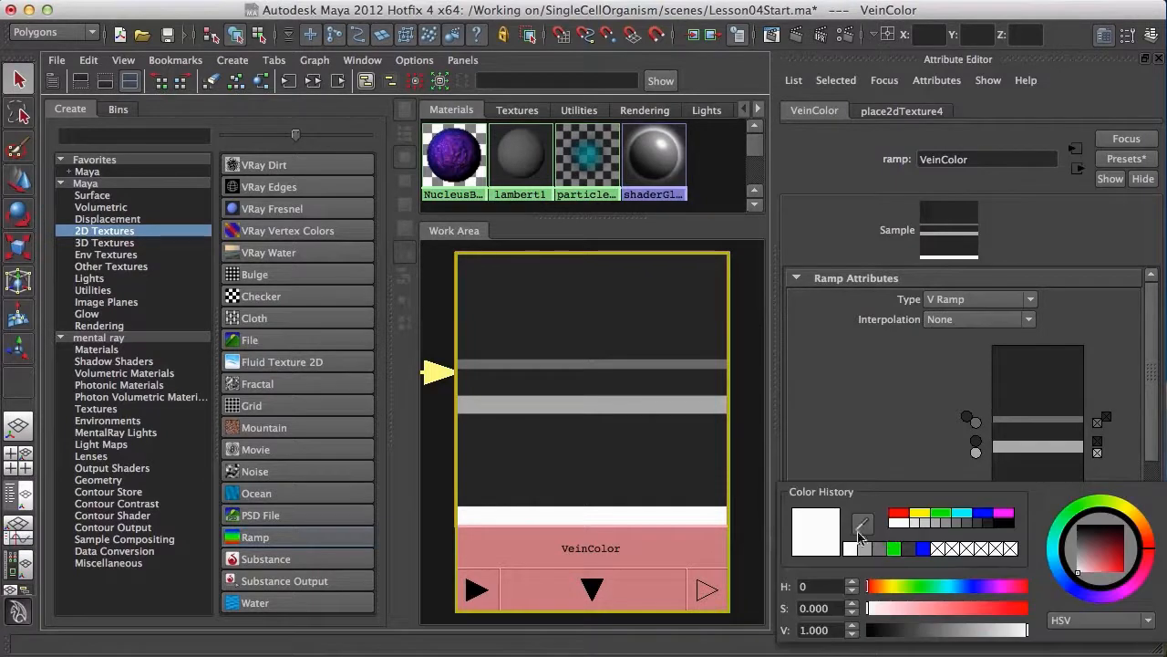
pyautogui.click(862, 551)
pyautogui.moveTo(975, 527); pyautogui.dragTo(973, 518)
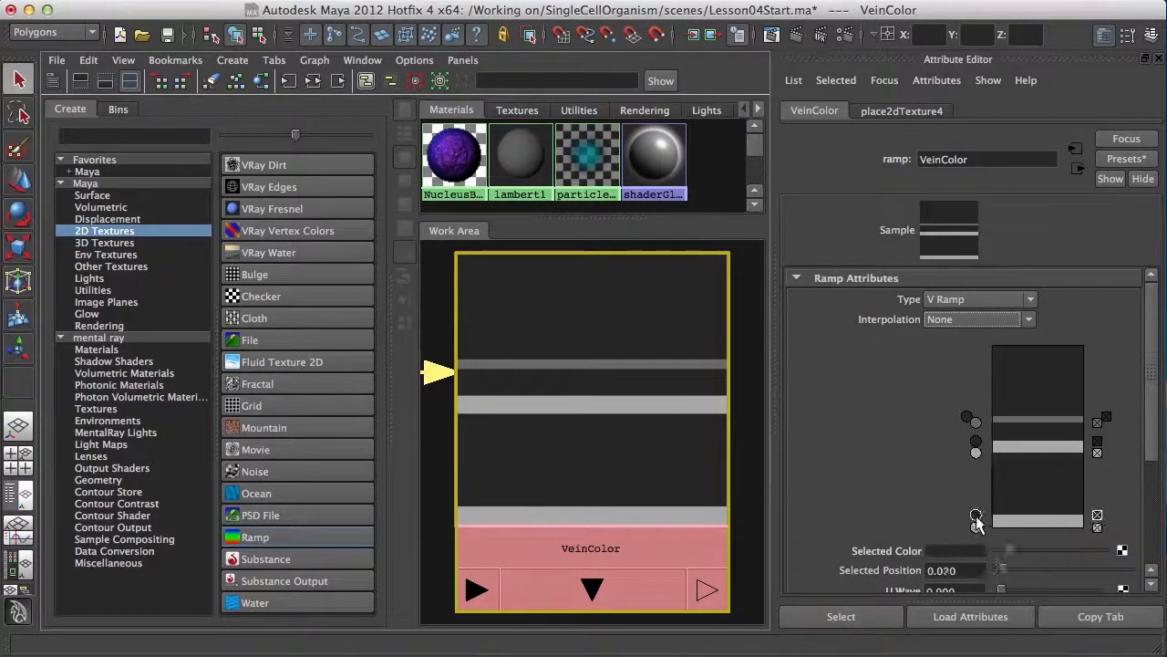
# Examine the wave and noise attributes of VeinColor, and look at the existing Veins ramp for reference.
pyautogui.scroll(-1, 1072, 327)
pyautogui.scroll(2, 1072, 327)
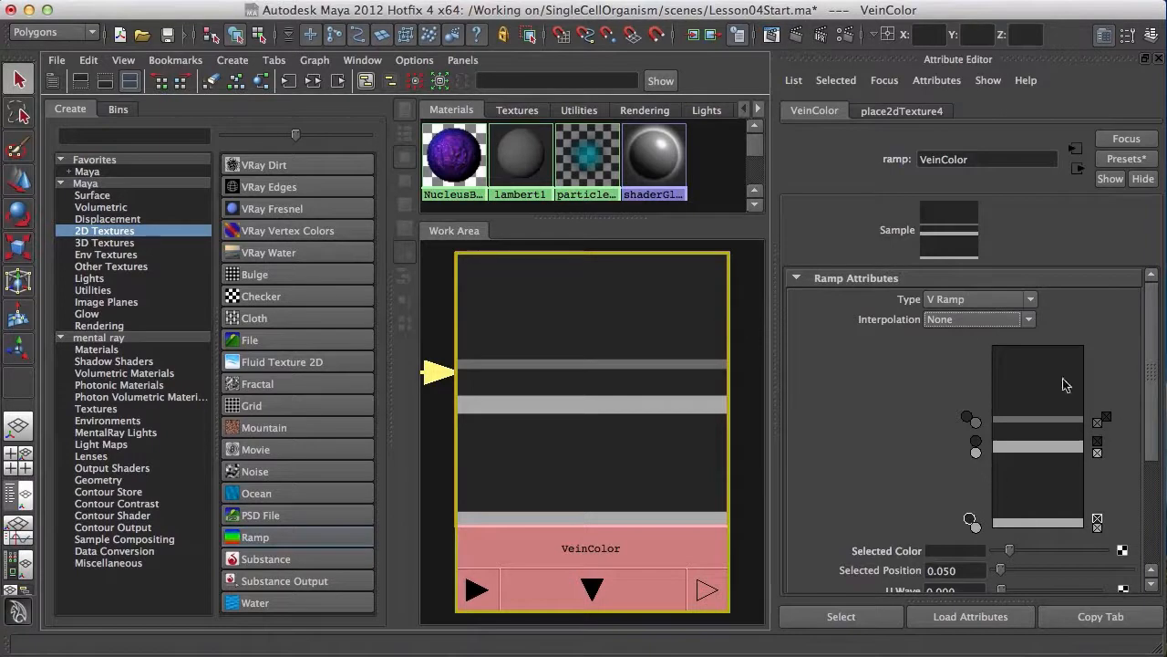
pyautogui.moveTo(1151, 382); pyautogui.dragTo(1151, 385)
pyautogui.scroll(-2, 1152, 390)
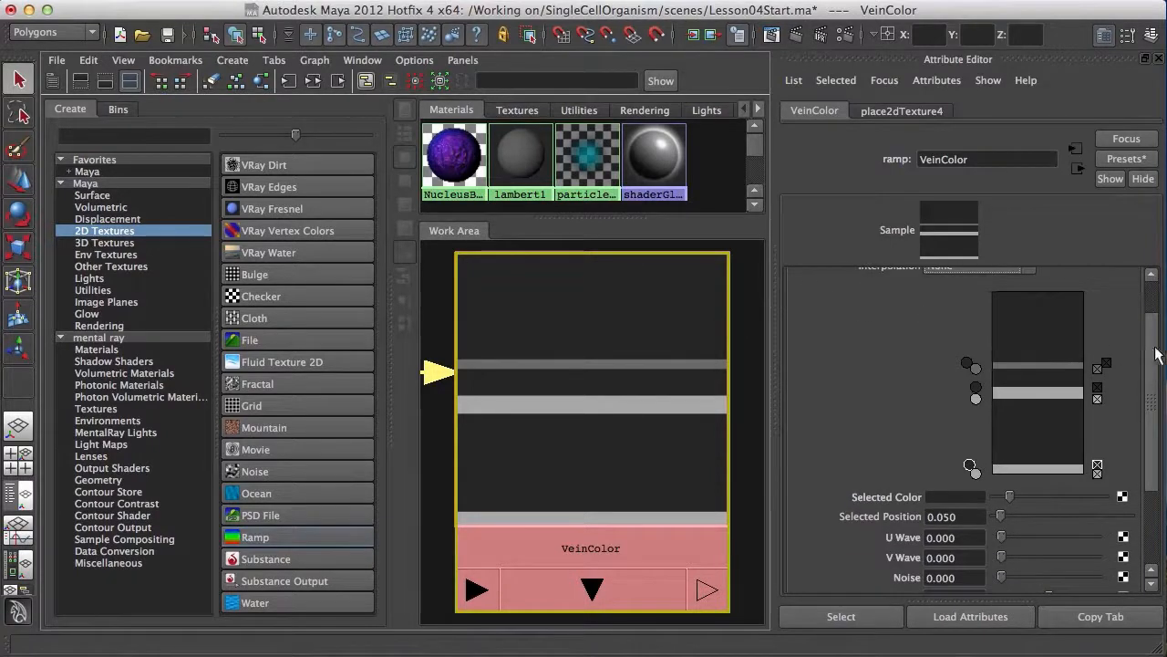
pyautogui.scroll(-2, 1152, 365)
pyautogui.scroll(-4, 629, 403)
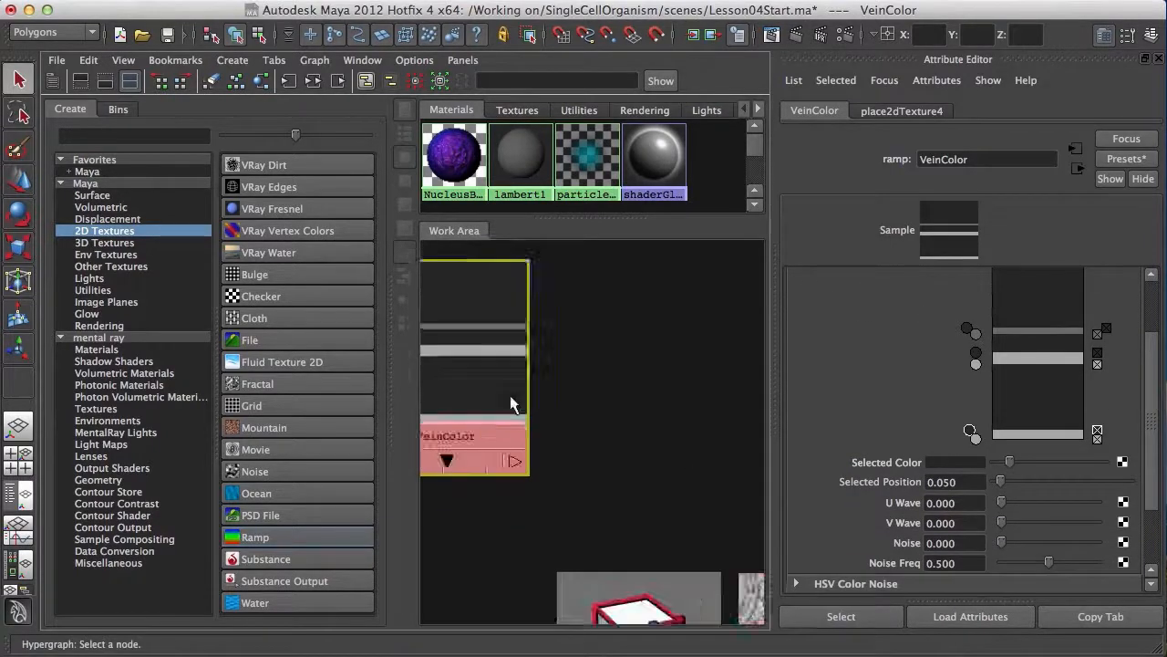
pyautogui.keyDown('alt'); pyautogui.moveTo(629, 396); pyautogui.dragTo(535, 248, button='middle'); pyautogui.keyUp('alt')
pyautogui.keyDown('alt'); pyautogui.moveTo(730, 401); pyautogui.dragTo(524, 346, button='middle'); pyautogui.keyUp('alt')
pyautogui.keyDown('alt'); pyautogui.moveTo(724, 550); pyautogui.dragTo(676, 421, button='middle'); pyautogui.keyUp('alt')
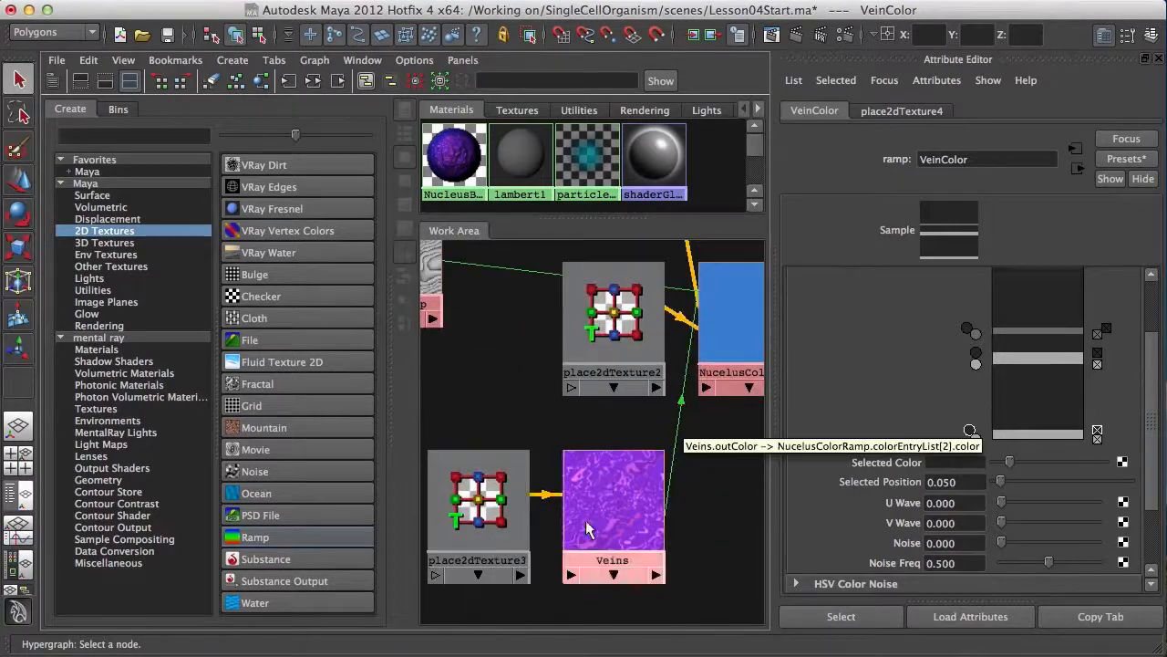
pyautogui.click(638, 511)
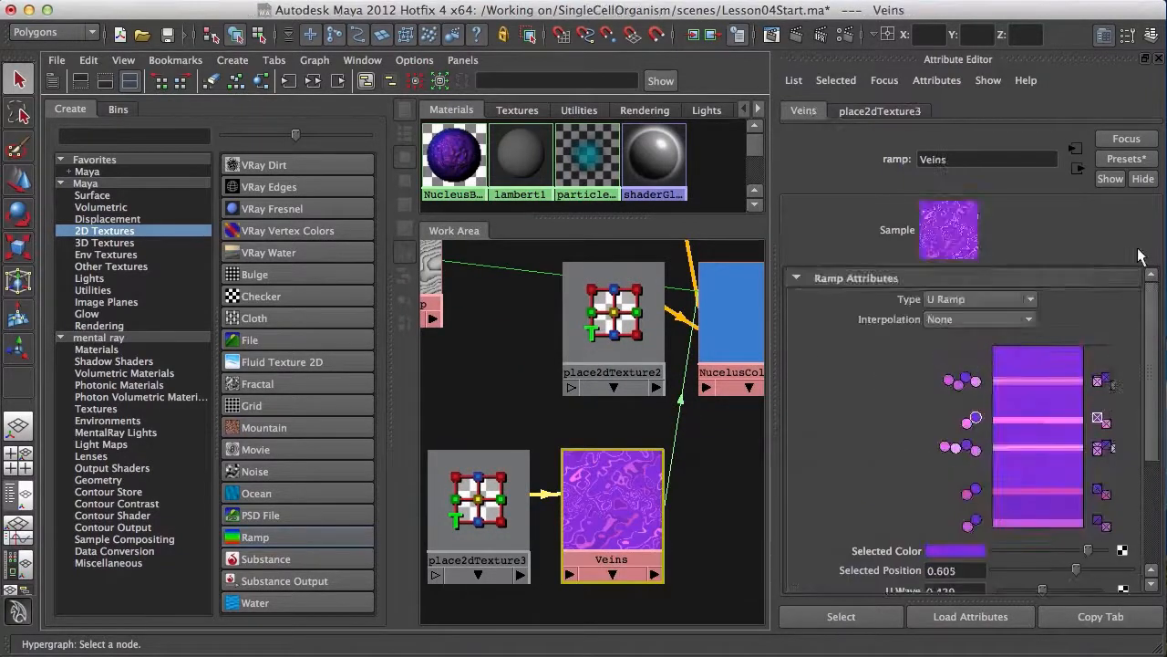
# Reselect the VeinColor ramp and set V Wave to about 0.381, Noise to about 0.229 and Noise Freq to about 0.371.
pyautogui.keyDown('alt'); pyautogui.moveTo(539, 429); pyautogui.dragTo(807, 544, button='middle'); pyautogui.keyUp('alt')
pyautogui.keyDown('alt'); pyautogui.moveTo(588, 419); pyautogui.dragTo(708, 532, button='middle'); pyautogui.keyUp('alt')
pyautogui.keyDown('alt'); pyautogui.moveTo(639, 404); pyautogui.dragTo(703, 534, button='middle'); pyautogui.keyUp('alt')
pyautogui.click(643, 424)
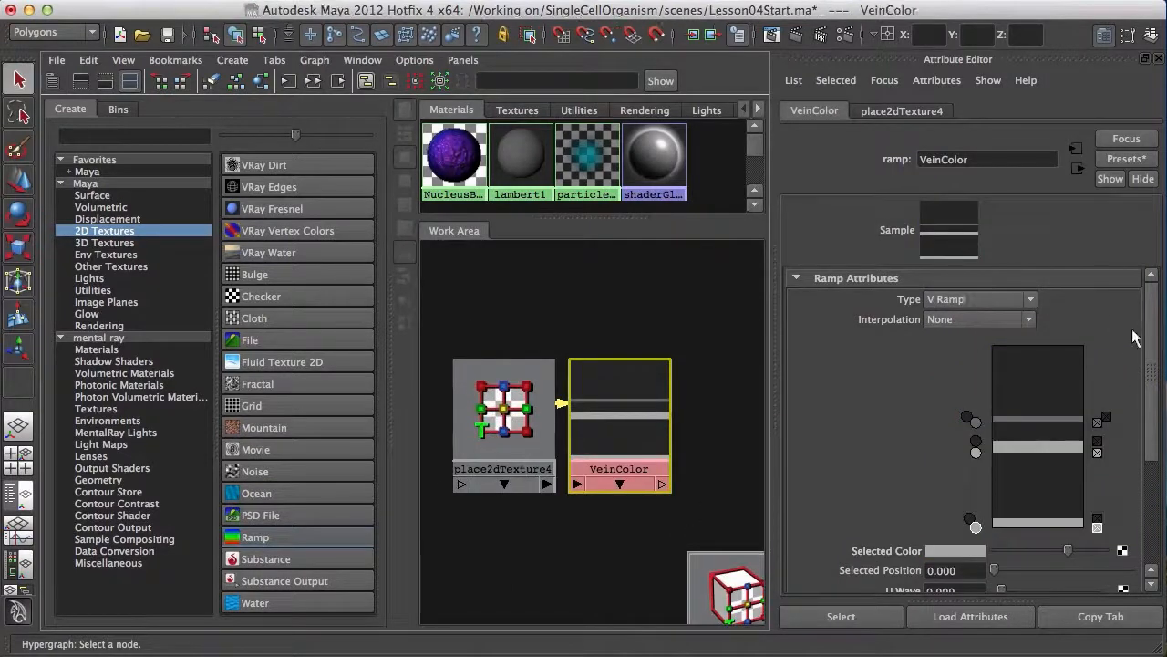
pyautogui.scroll(-4, 997, 426)
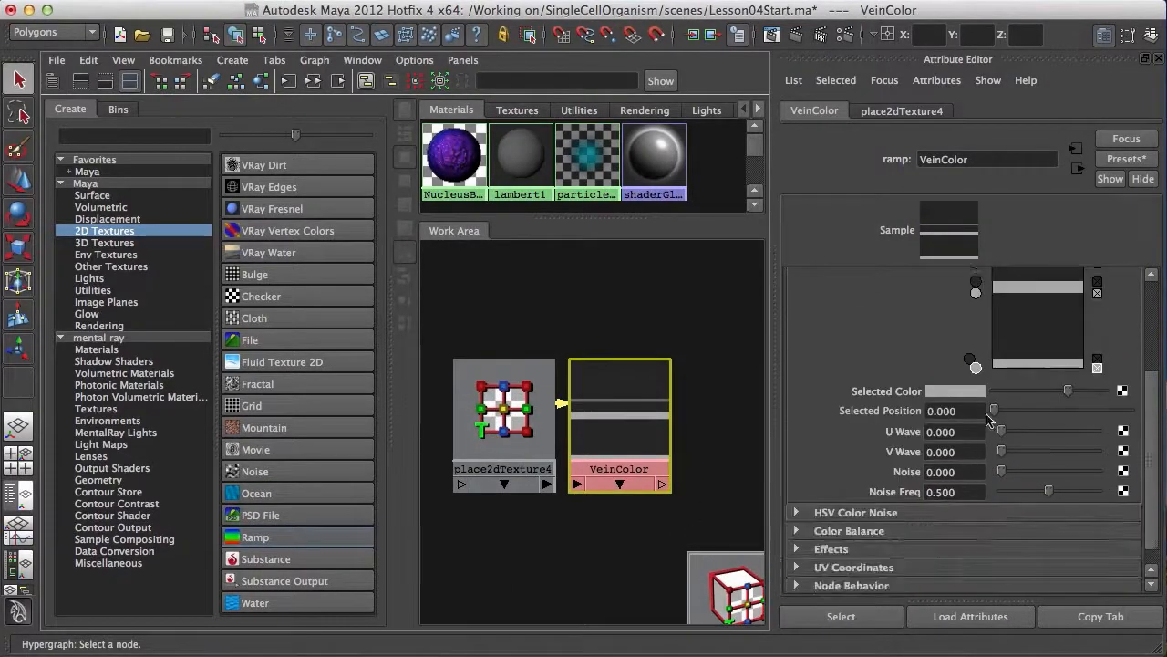
pyautogui.moveTo(1001, 450); pyautogui.dragTo(1037, 460)
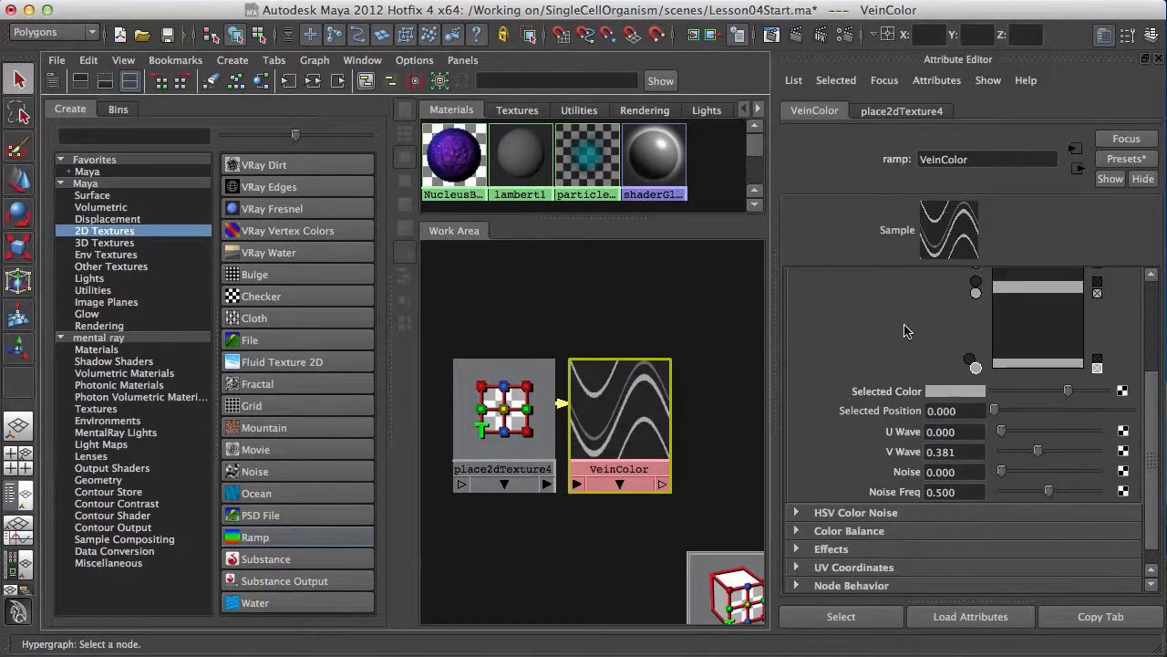
pyautogui.moveTo(1001, 472); pyautogui.dragTo(1032, 492)
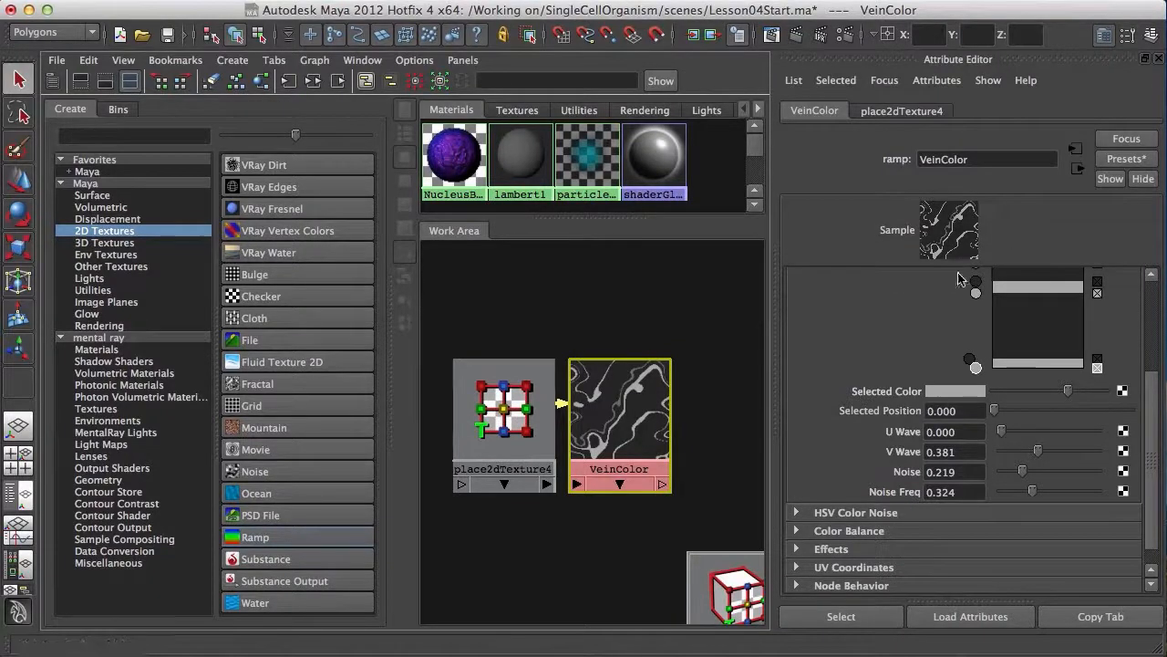
pyautogui.moveTo(1033, 492)
pyautogui.mouseDown()
pyautogui.moveTo(1093, 491)
pyautogui.moveTo(1055, 491)
pyautogui.moveTo(1025, 471)
pyautogui.moveTo(1041, 496)
pyautogui.moveTo(1023, 472)
pyautogui.mouseUp()
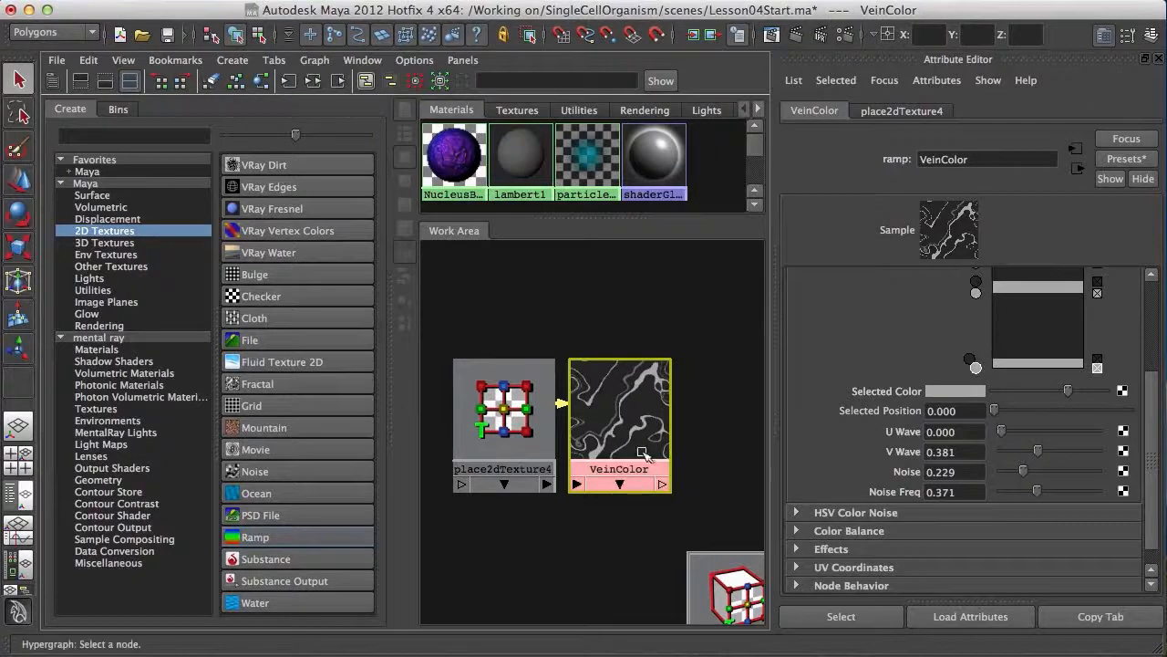
# Connect the VeinColor ramp to the Vein Color attribute of NucleusBump and frame the NucleusBump swatch.
pyautogui.keyDown('alt'); pyautogui.moveTo(679, 424); pyautogui.dragTo(589, 438, button='middle'); pyautogui.keyUp('alt')
pyautogui.keyDown('alt'); pyautogui.moveTo(593, 402); pyautogui.dragTo(638, 441, button='right'); pyautogui.keyUp('alt')
pyautogui.keyDown('alt'); pyautogui.moveTo(642, 434); pyautogui.dragTo(610, 394, button='middle'); pyautogui.keyUp('alt')
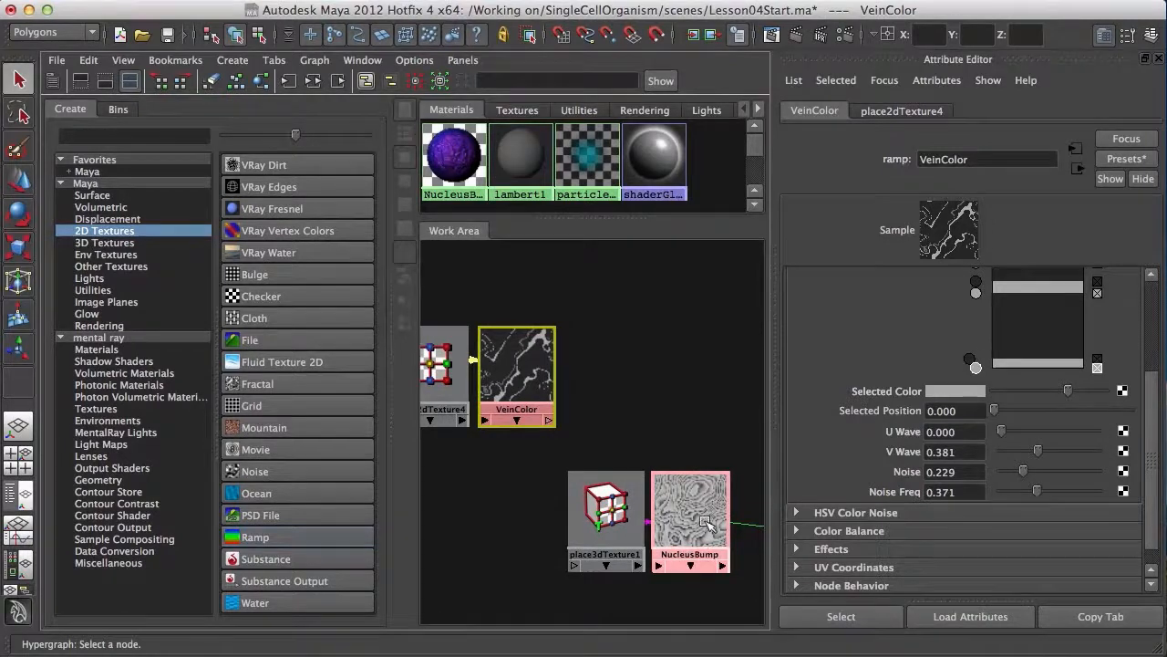
pyautogui.click(692, 524)
pyautogui.moveTo(524, 374); pyautogui.dragTo(912, 317, button='middle')
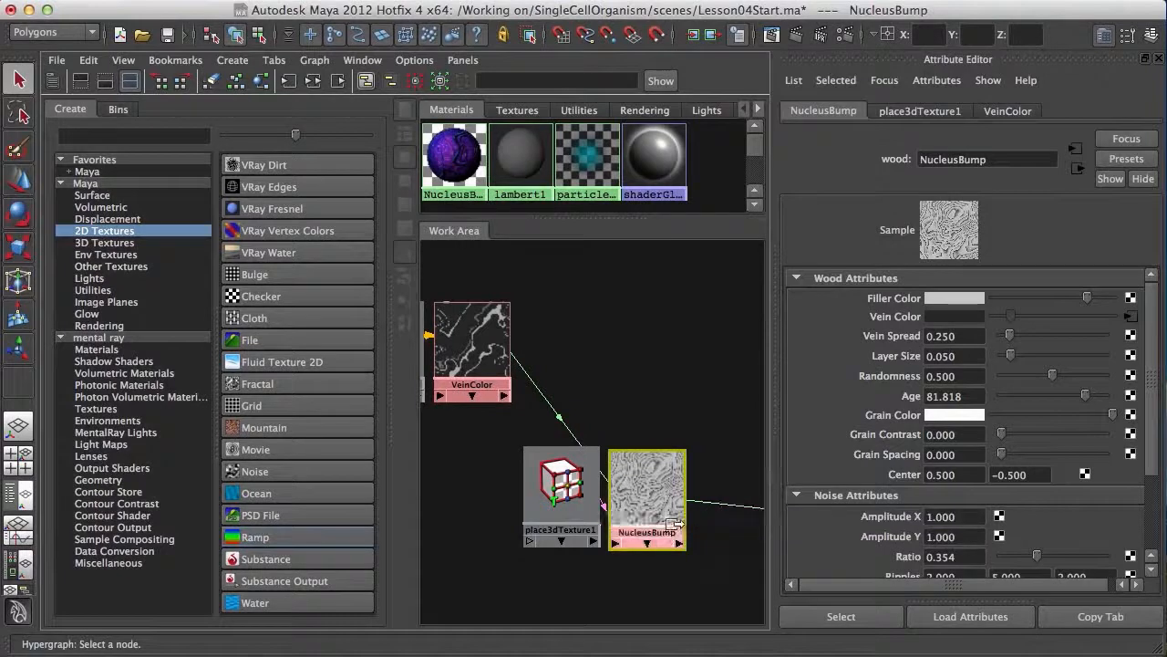
pyautogui.press('f')
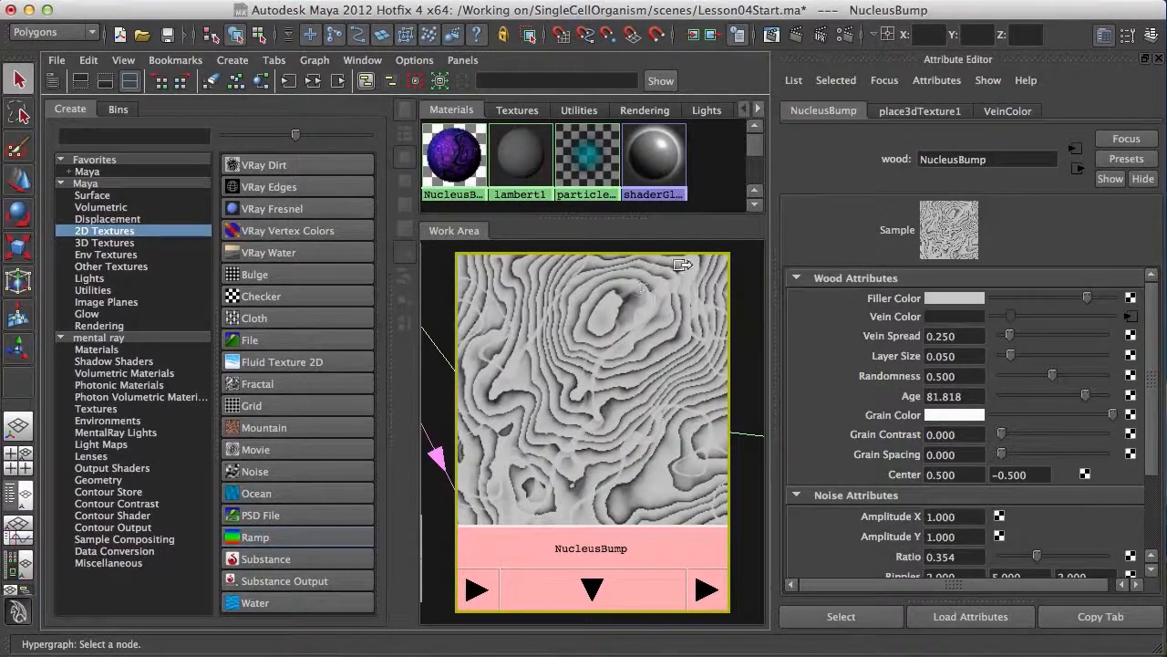
# Set NucleusBump's Vein Spread to about 0.929 and Layer Size to about 0.097.
pyautogui.keyDown('alt'); pyautogui.moveTo(640, 392); pyautogui.dragTo(690, 383, button='right'); pyautogui.keyUp('alt')
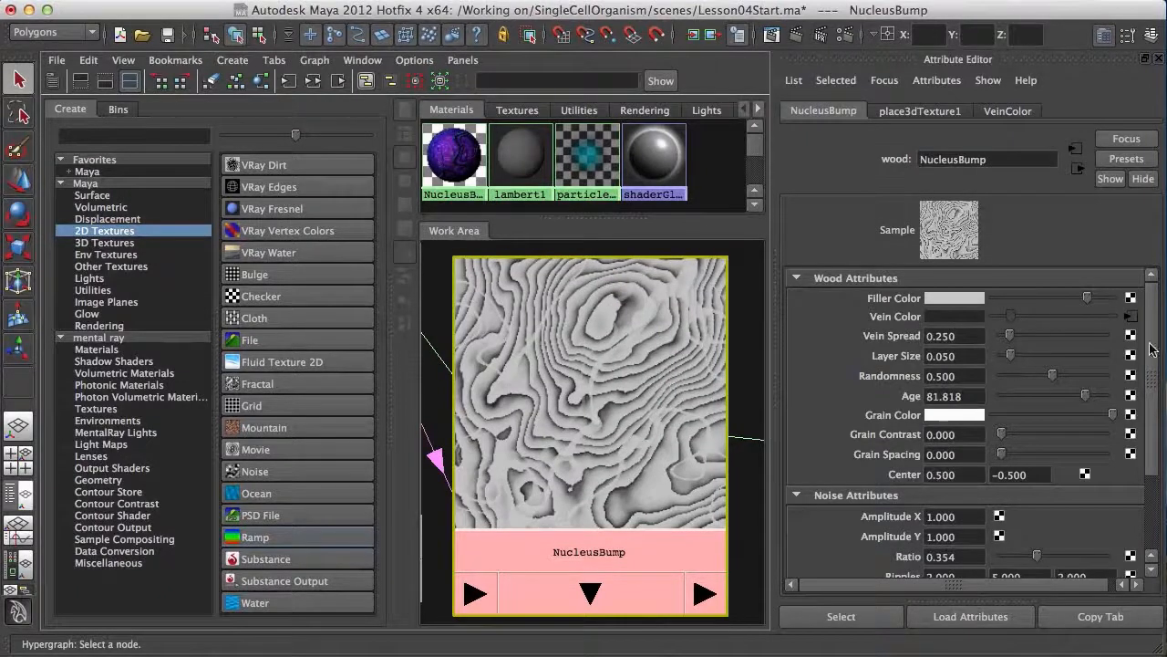
pyautogui.moveTo(1010, 356); pyautogui.dragTo(1031, 337)
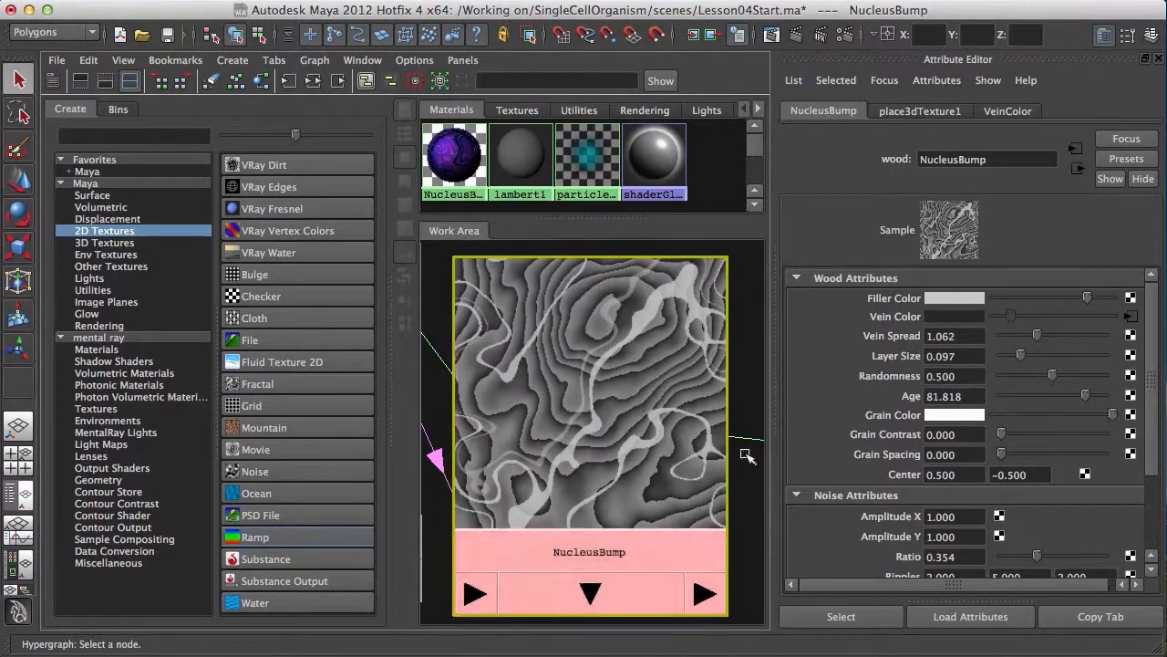
pyautogui.moveTo(1037, 339); pyautogui.dragTo(1032, 337)
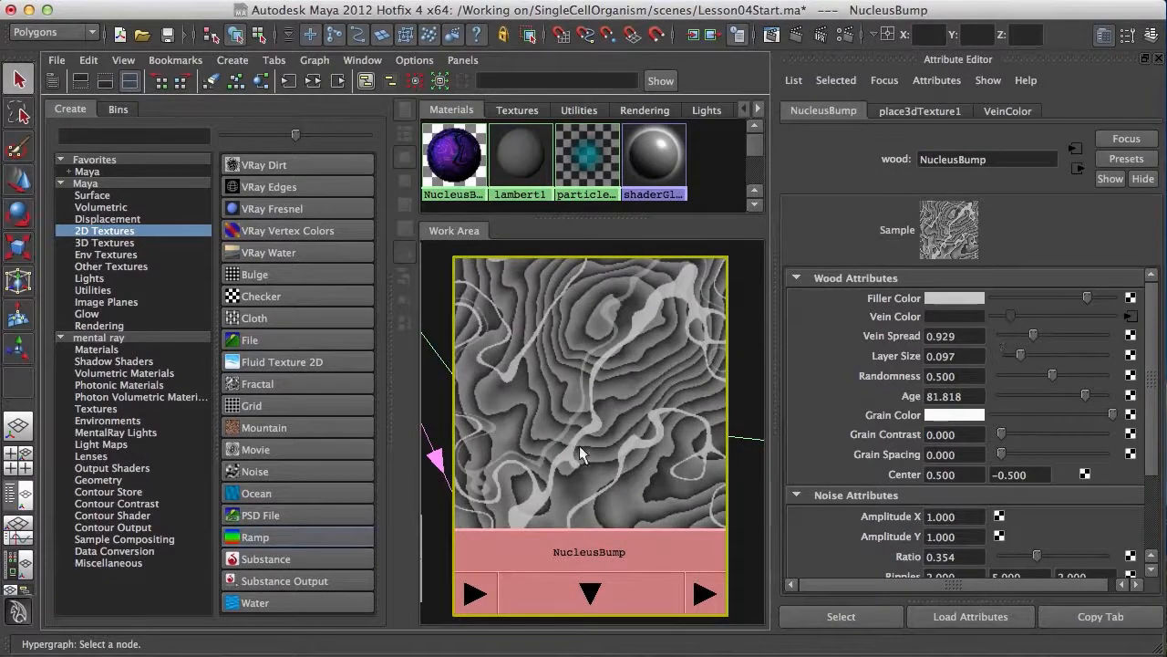
pyautogui.keyDown('alt'); pyautogui.moveTo(623, 440); pyautogui.dragTo(710, 400, button='middle'); pyautogui.keyUp('alt')
pyautogui.keyDown('alt'); pyautogui.moveTo(709, 400); pyautogui.dragTo(642, 440, button='right'); pyautogui.keyUp('alt')
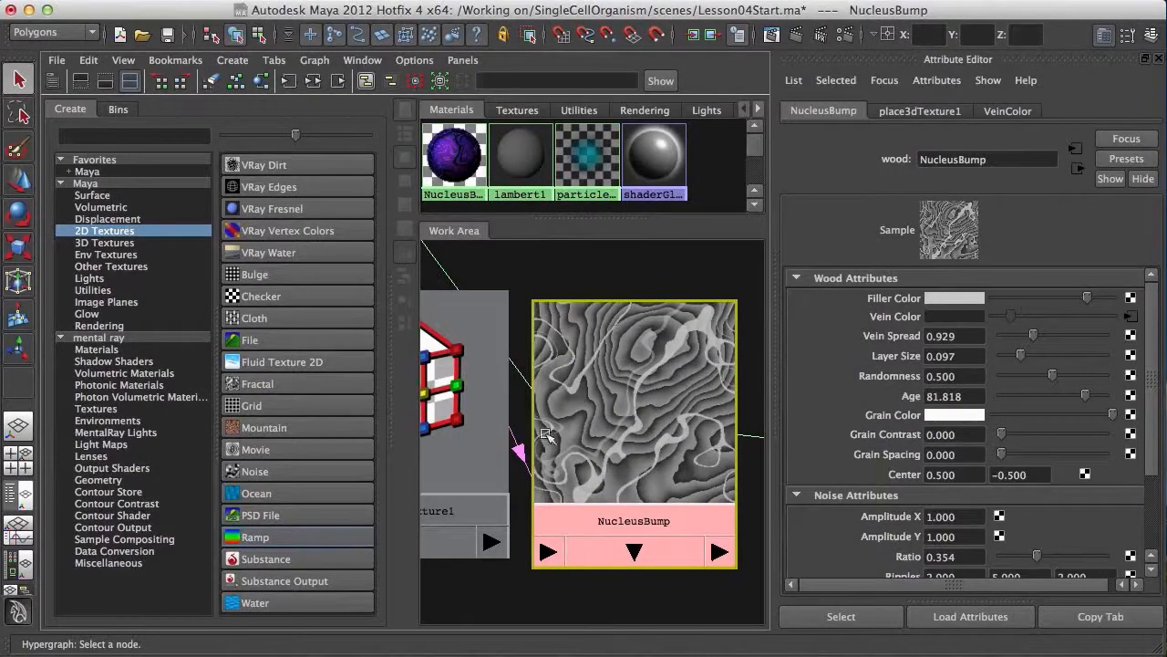
pyautogui.scroll(-6, 602, 434)
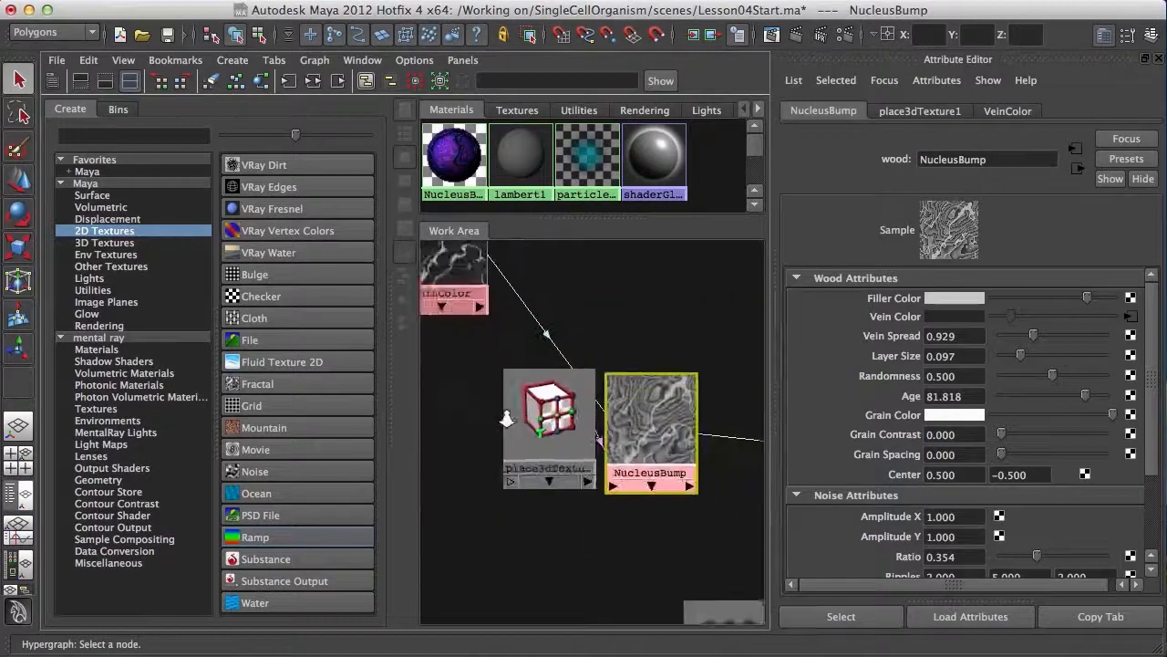
pyautogui.scroll(-3, 657, 363)
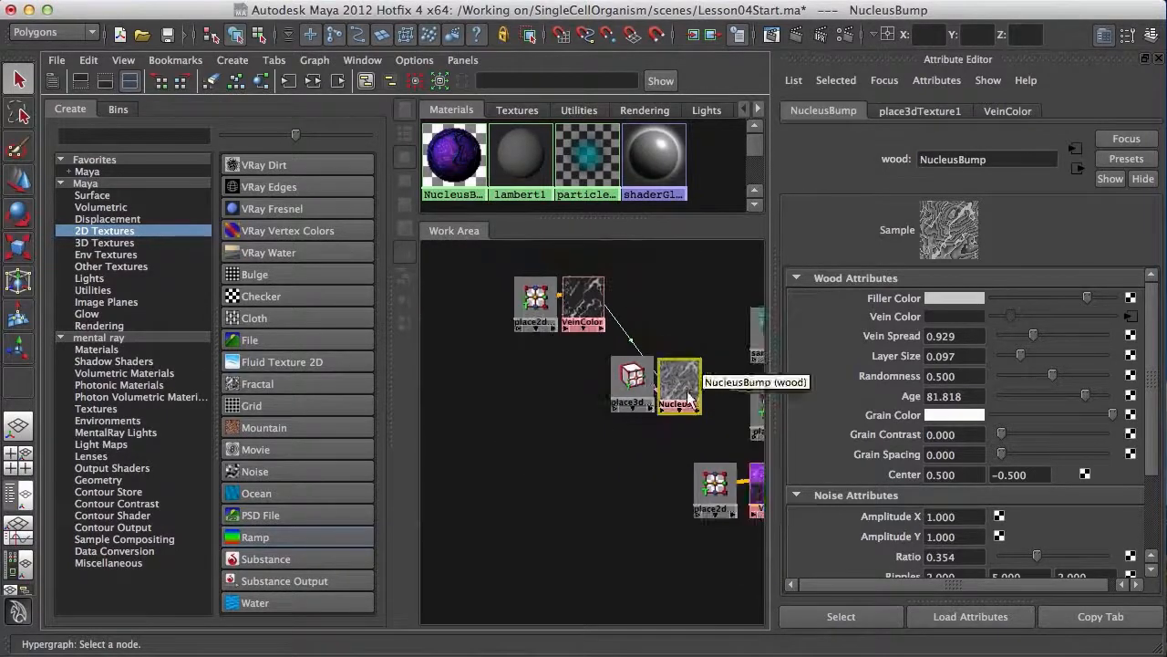
# Switch to the perspective view, keep the previous render image, and re-render the nucleus with V-Ray.
pyautogui.click(795, 34)
pyautogui.click(884, 468)
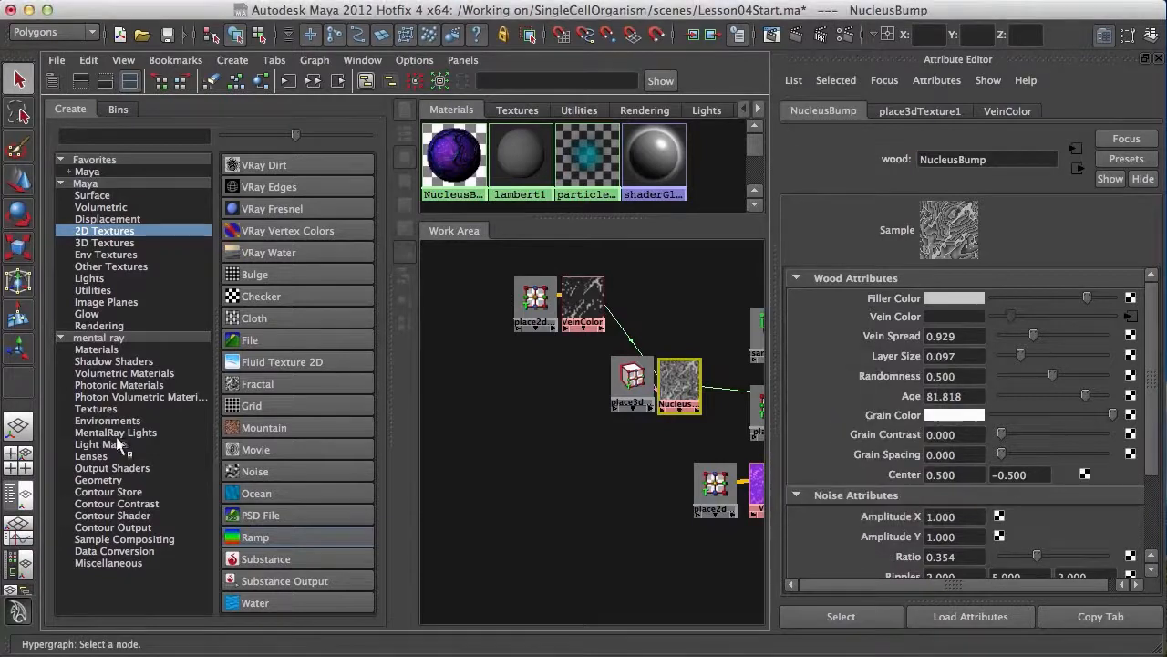
pyautogui.click(19, 425)
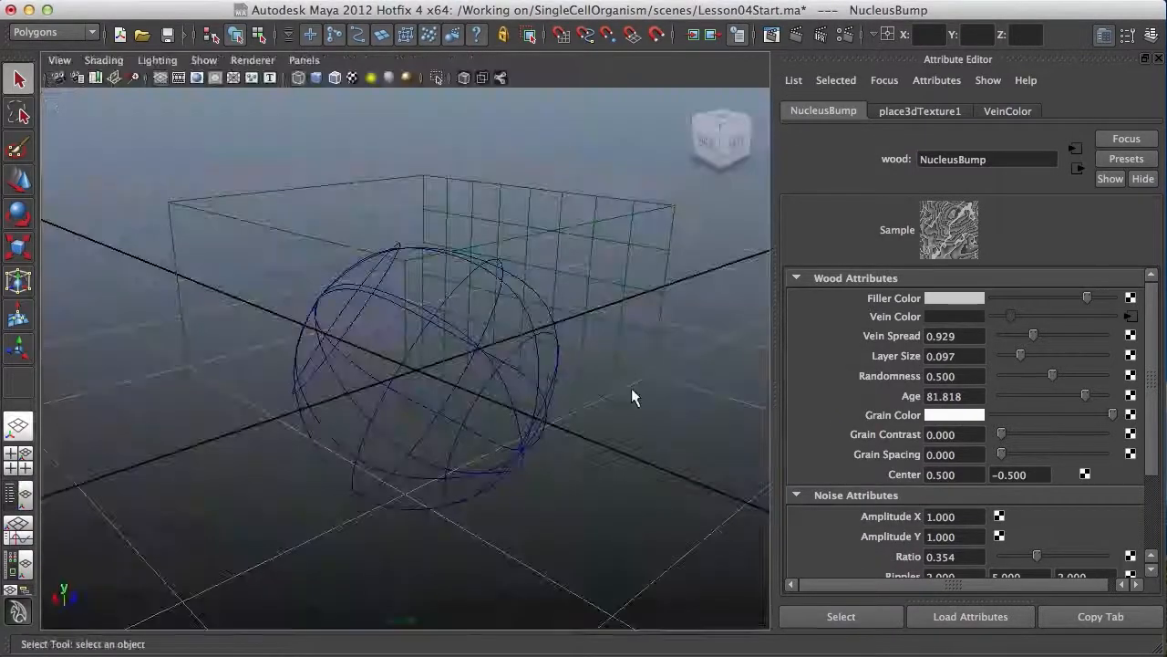
pyautogui.click(771, 35)
pyautogui.click(705, 91)
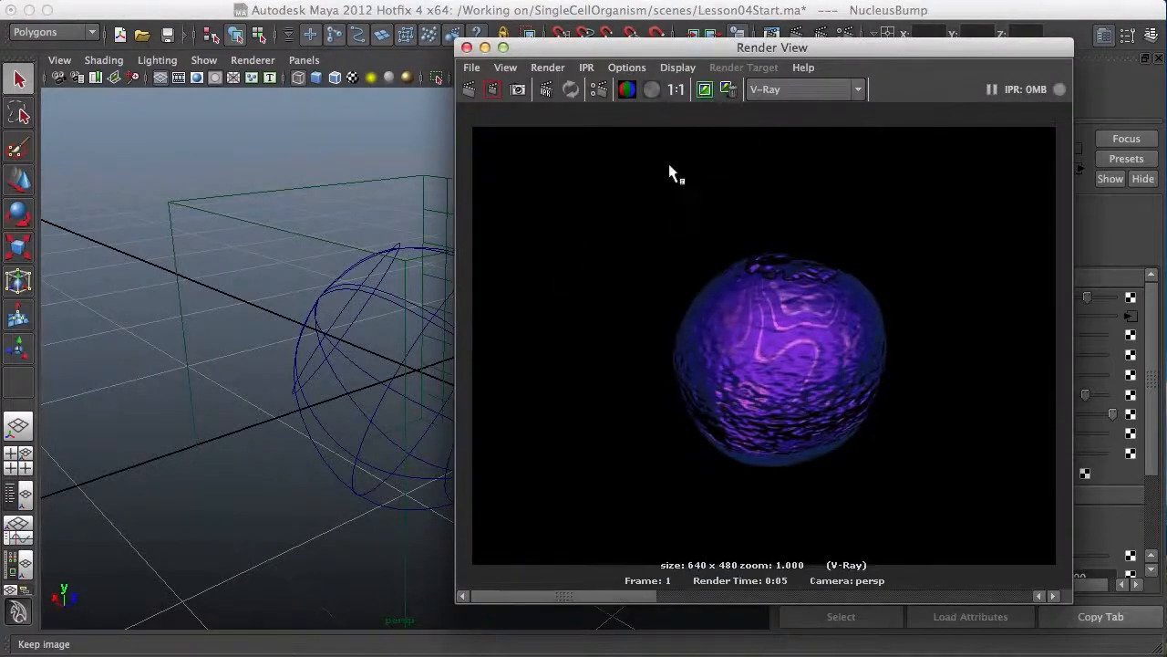
pyautogui.click(469, 90)
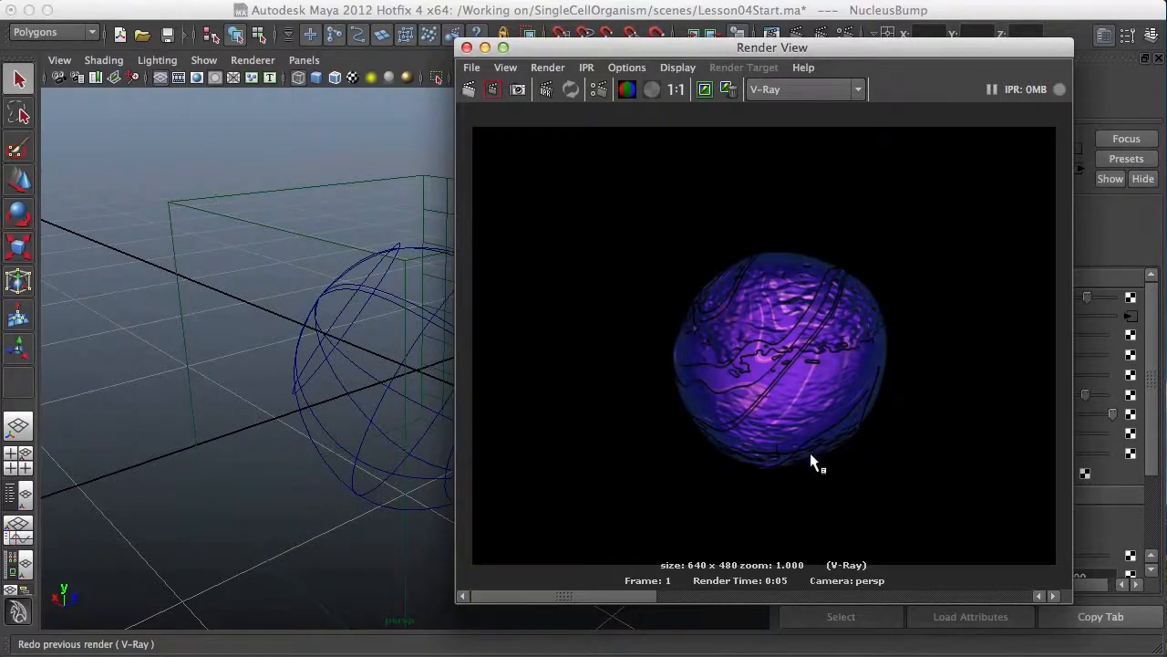
# Dismiss the render, restore the Hypershade at full size, and close the Attribute Editor so the whole node network is accessible.
pyautogui.click(18, 528)
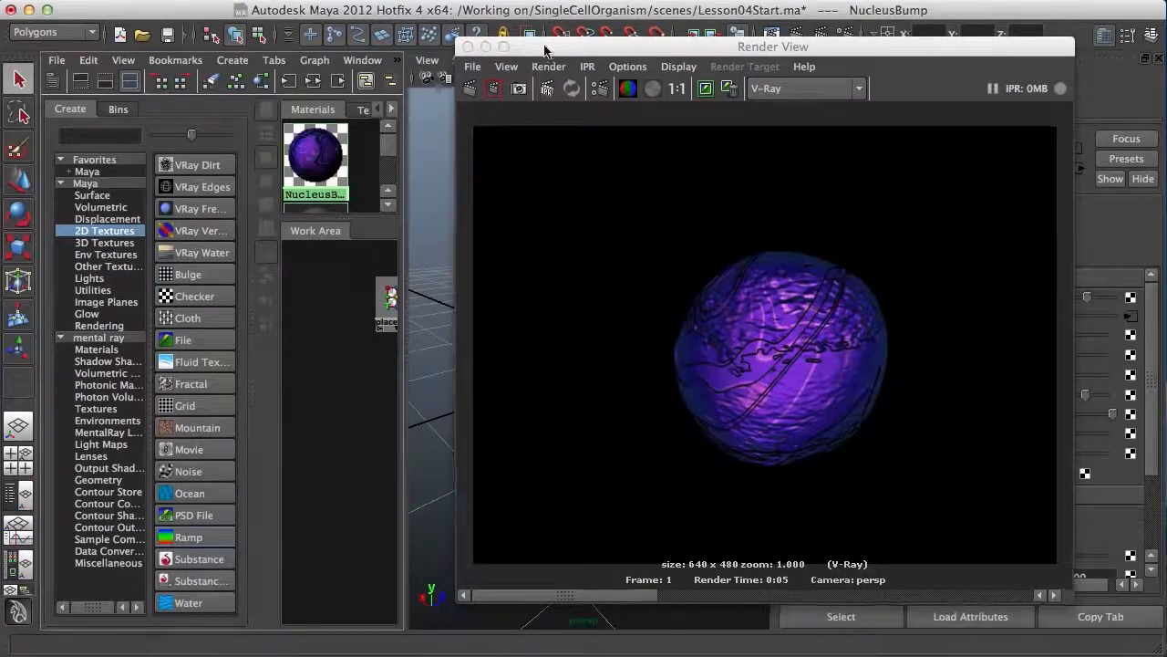
pyautogui.click(484, 47)
pyautogui.click(375, 399)
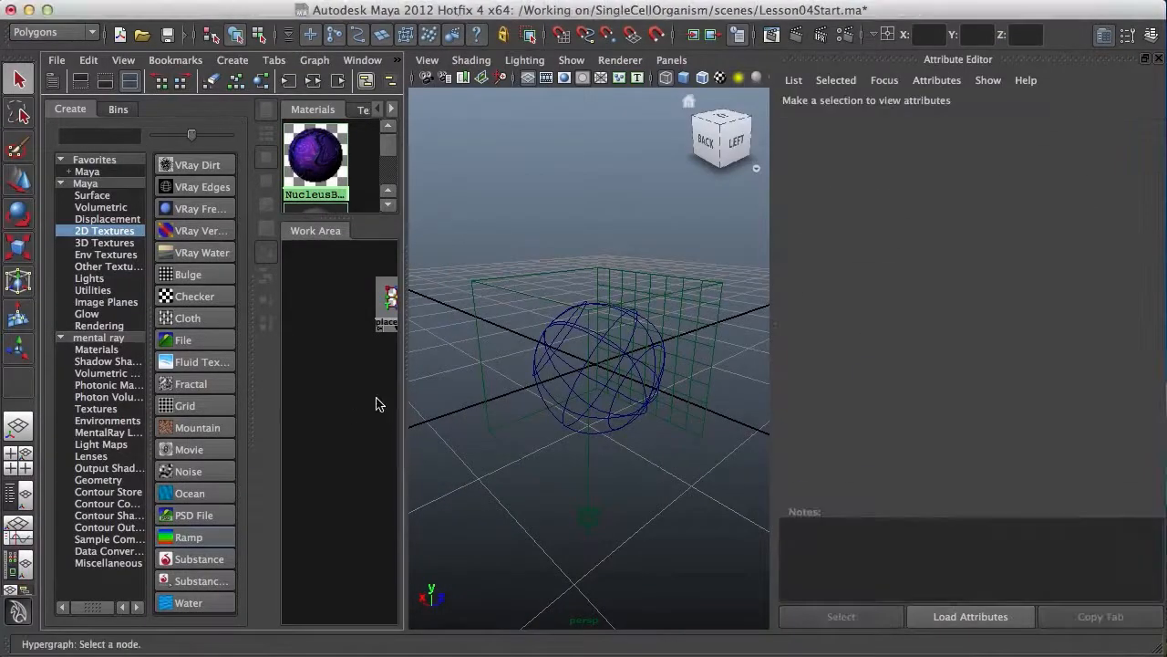
pyautogui.press('space')
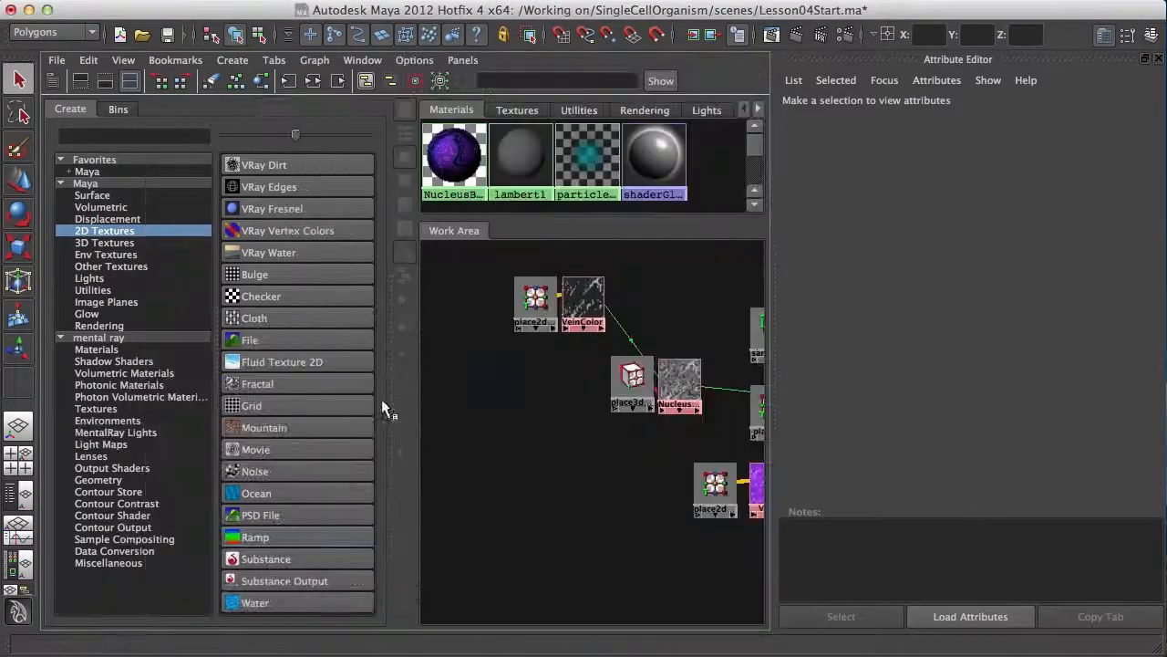
pyautogui.click(1145, 59)
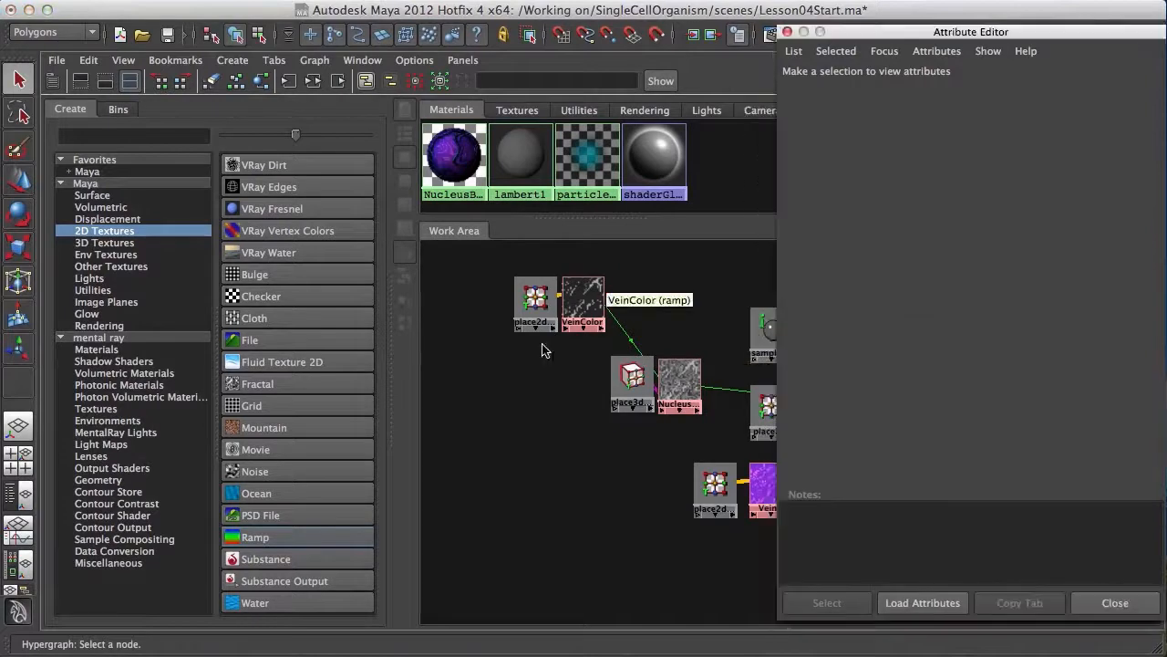
pyautogui.click(787, 32)
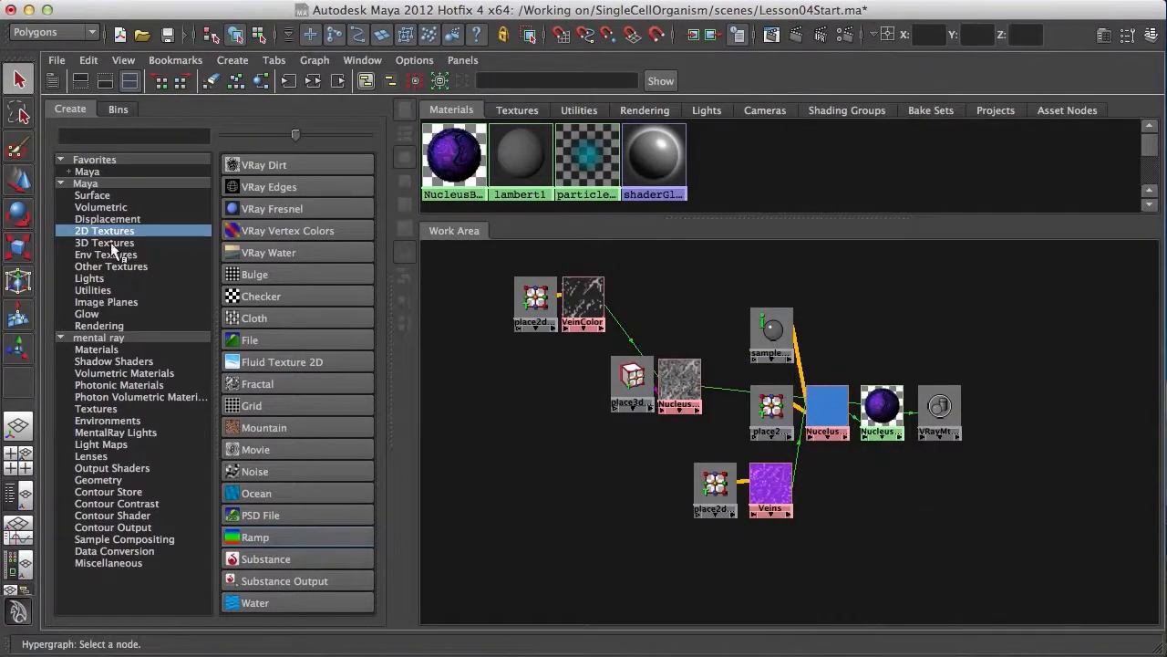
# Create a Leather 3D texture below VeinColor, rename it FillerColor, and check the Filler Color attribute of NucleusBump.
pyautogui.click(108, 243)
pyautogui.click(273, 295)
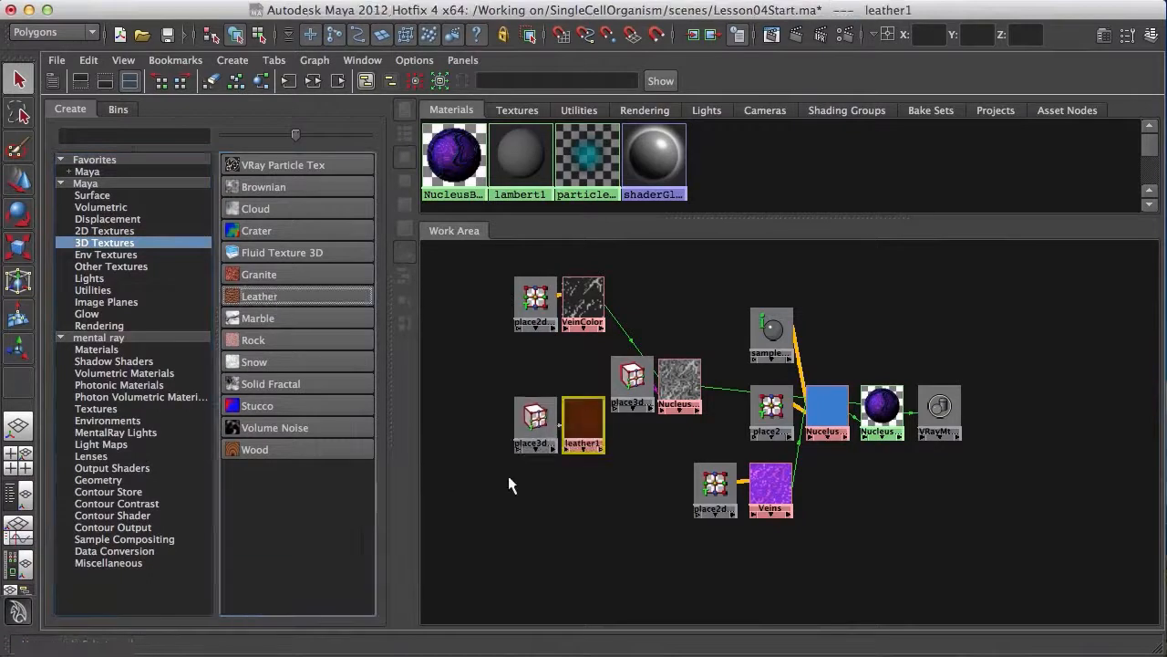
pyautogui.moveTo(550, 425); pyautogui.dragTo(525, 457)
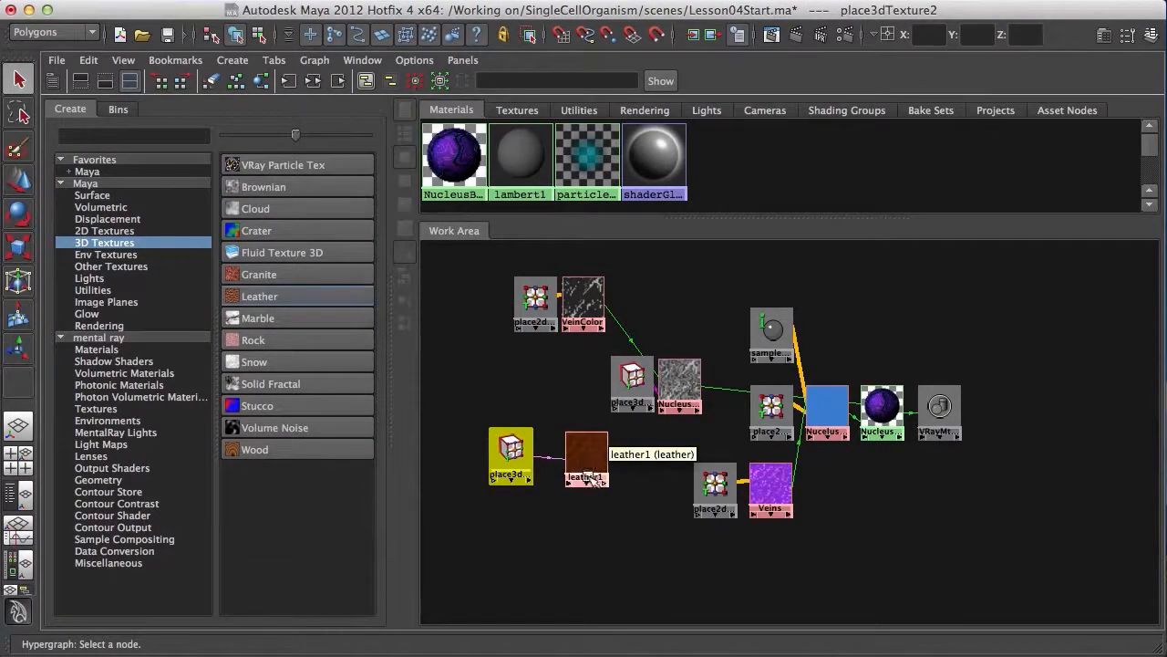
pyautogui.keyDown('ctrl'); pyautogui.doubleClick(598, 473); pyautogui.keyUp('ctrl')
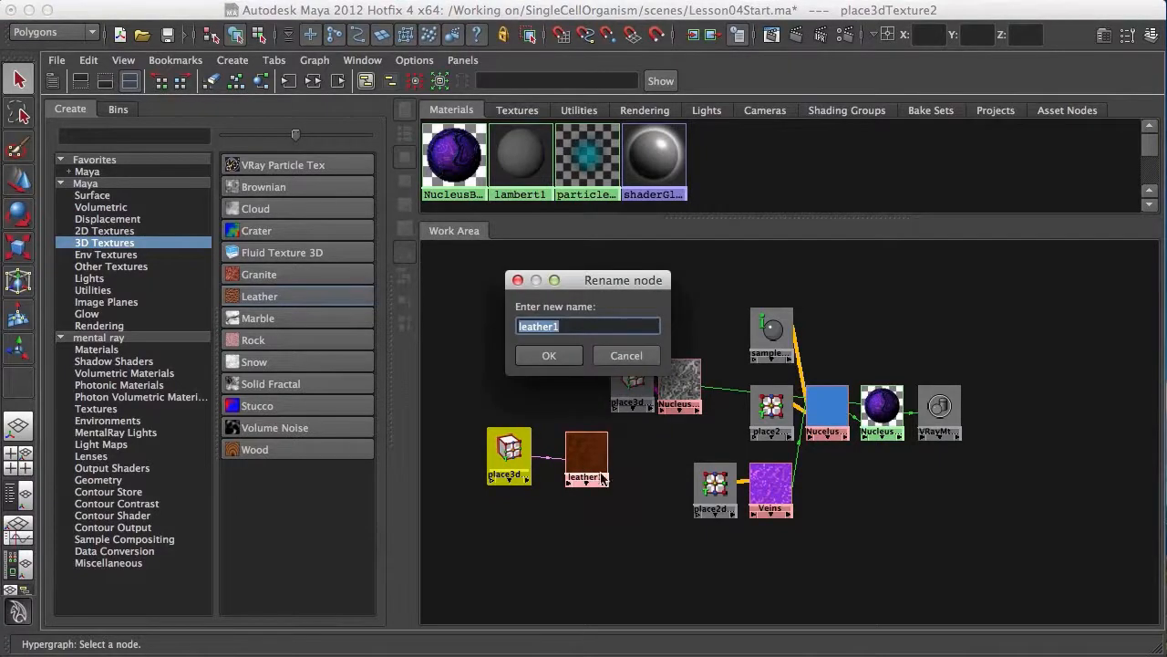
pyautogui.write('llerColor')
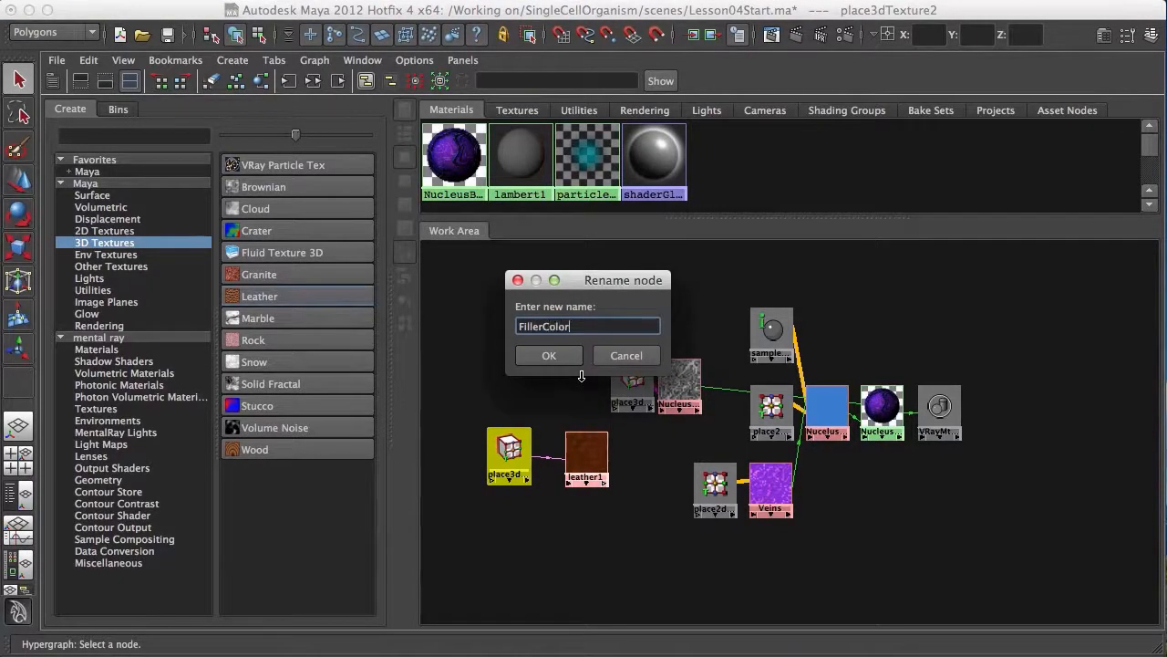
pyautogui.press('Return')
pyautogui.click(607, 473)
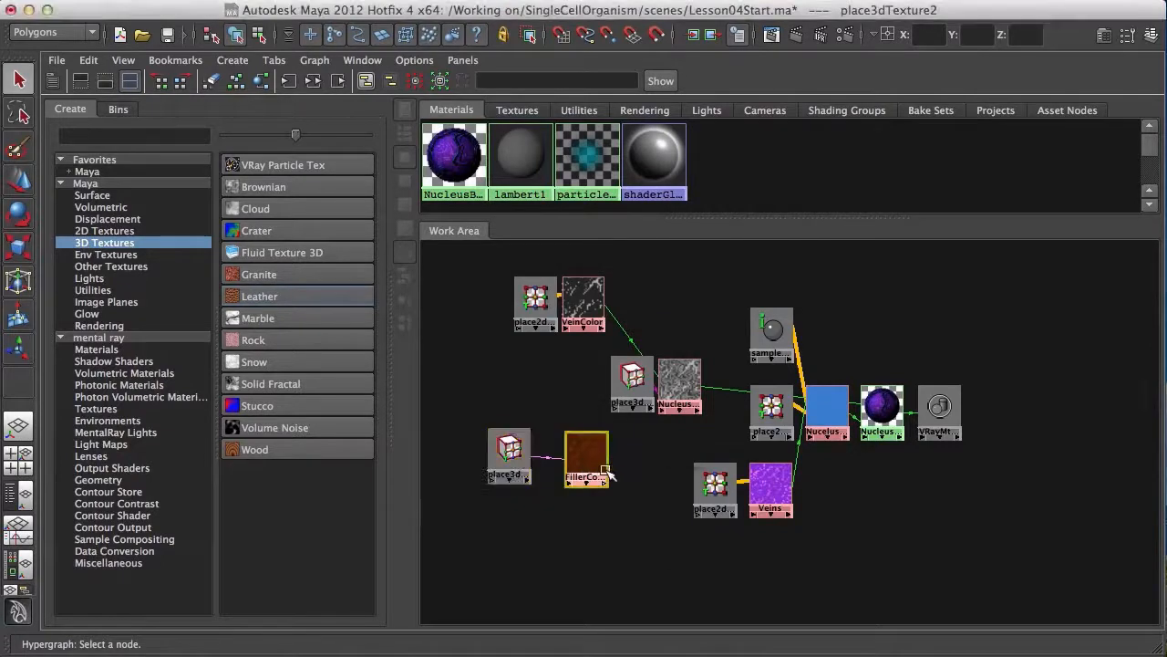
pyautogui.doubleClick(679, 381)
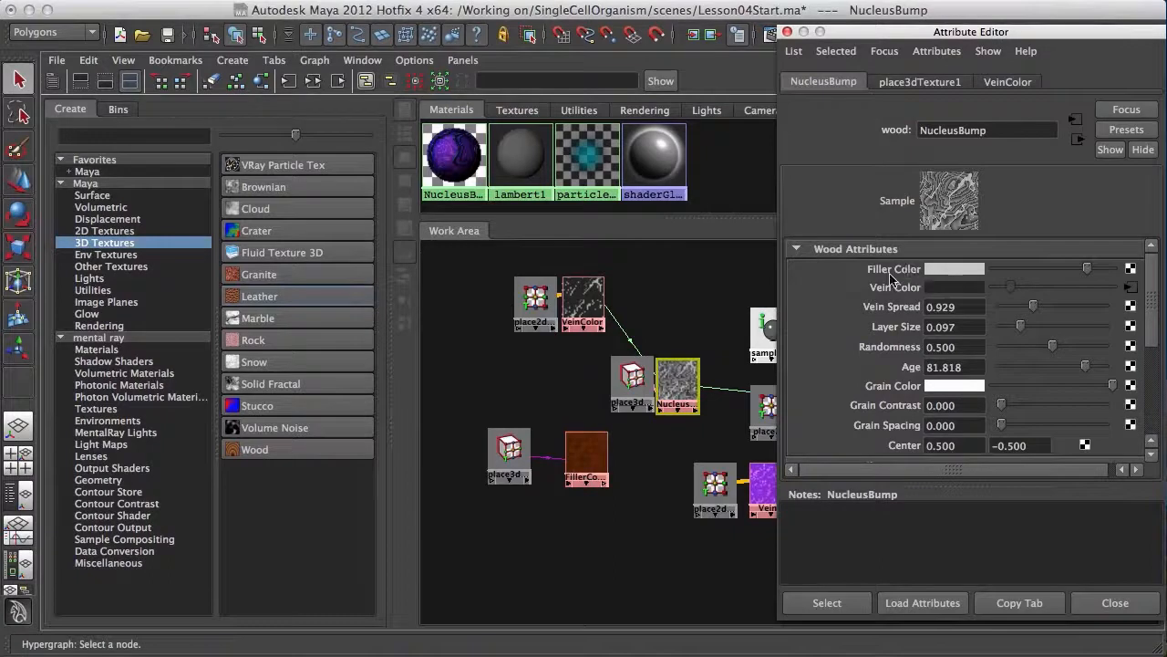
pyautogui.moveTo(912, 31); pyautogui.dragTo(952, 29)
pyautogui.click(783, 28)
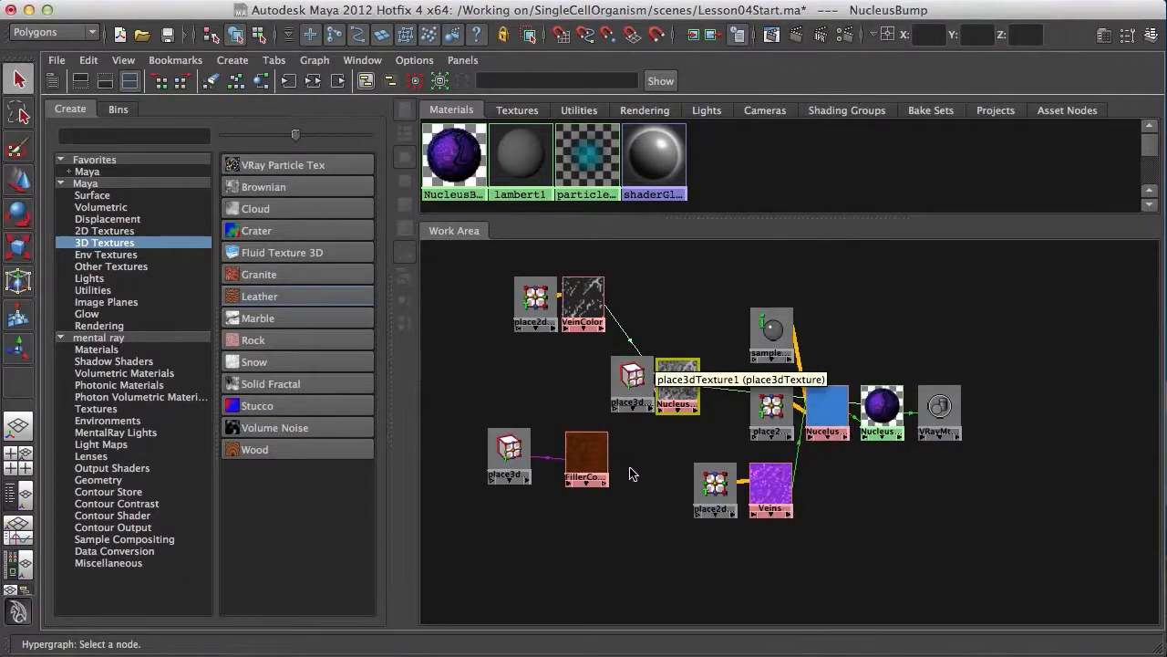
pyautogui.keyDown('alt'); pyautogui.moveTo(576, 465); pyautogui.dragTo(534, 455, button='middle'); pyautogui.keyUp('alt')
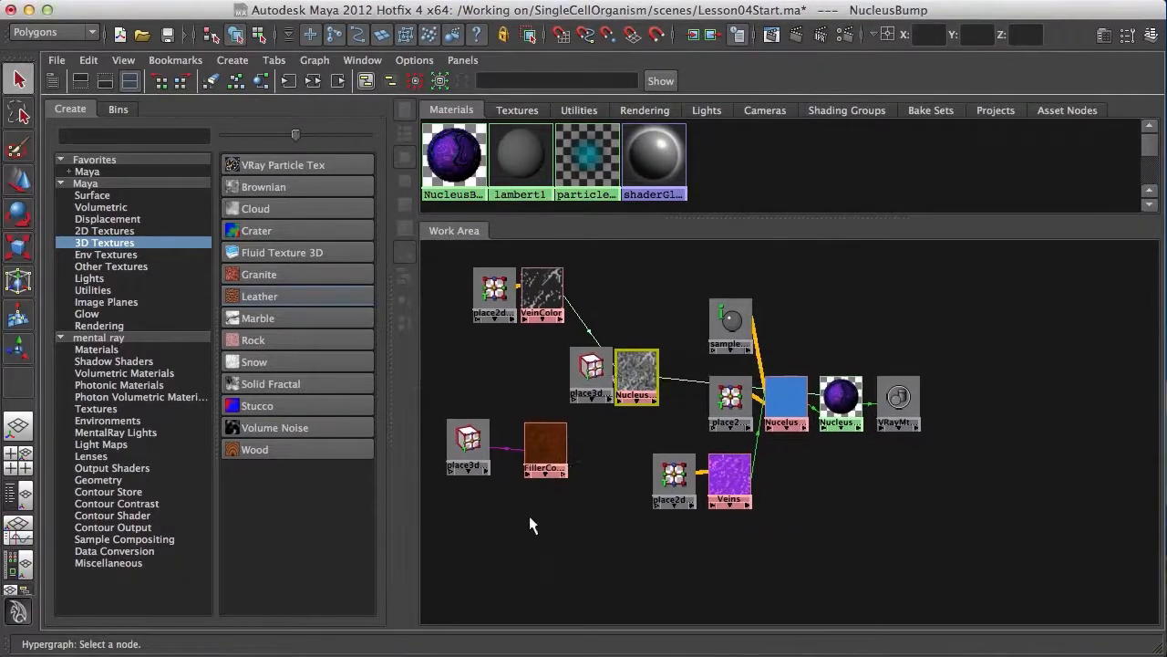
# Set the FillerColor leather's Cell Color to light grey and its Crease Color to dark grey.
pyautogui.doubleClick(539, 447)
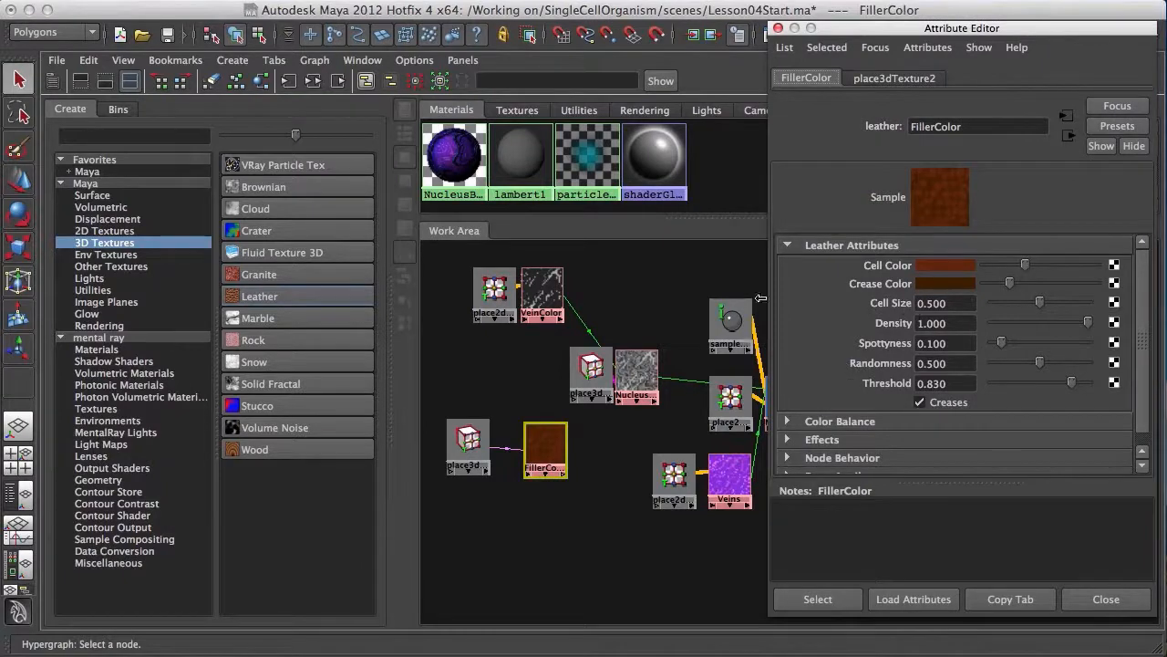
pyautogui.keyDown('alt'); pyautogui.moveTo(607, 484); pyautogui.dragTo(715, 554, button='right'); pyautogui.keyUp('alt')
pyautogui.keyDown('alt'); pyautogui.moveTo(537, 542); pyautogui.dragTo(693, 527, button='middle'); pyautogui.keyUp('alt')
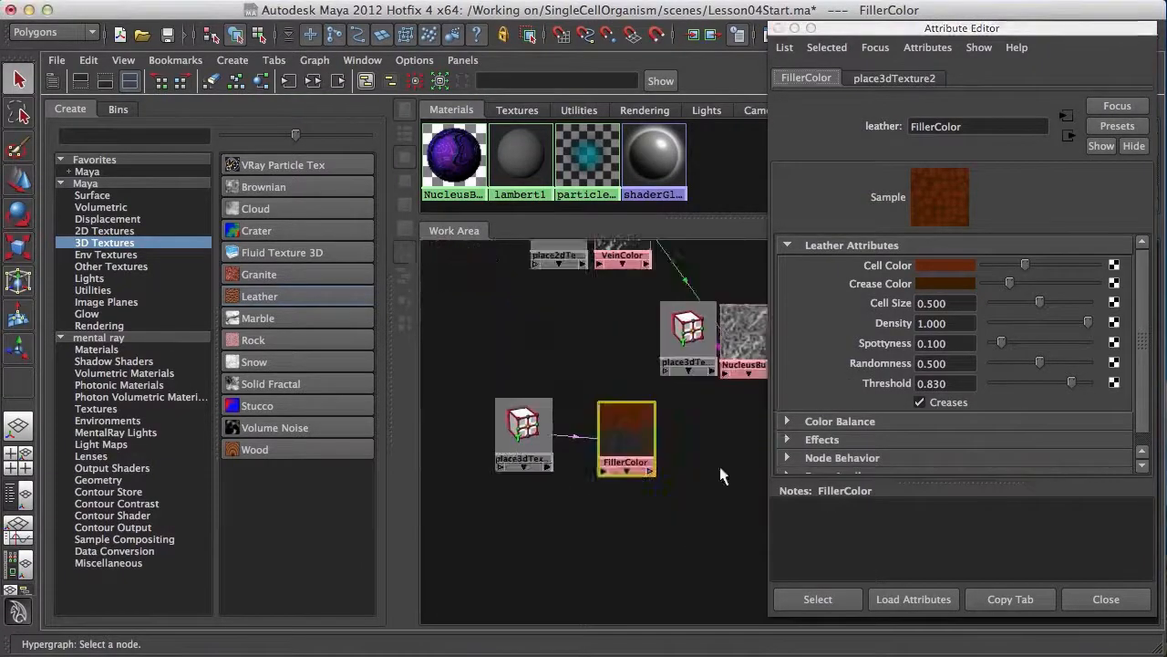
pyautogui.keyDown('alt'); pyautogui.moveTo(693, 526); pyautogui.dragTo(699, 477, button='right'); pyautogui.keyUp('alt')
pyautogui.keyDown('alt'); pyautogui.moveTo(630, 465); pyautogui.dragTo(739, 461, button='middle'); pyautogui.keyUp('alt')
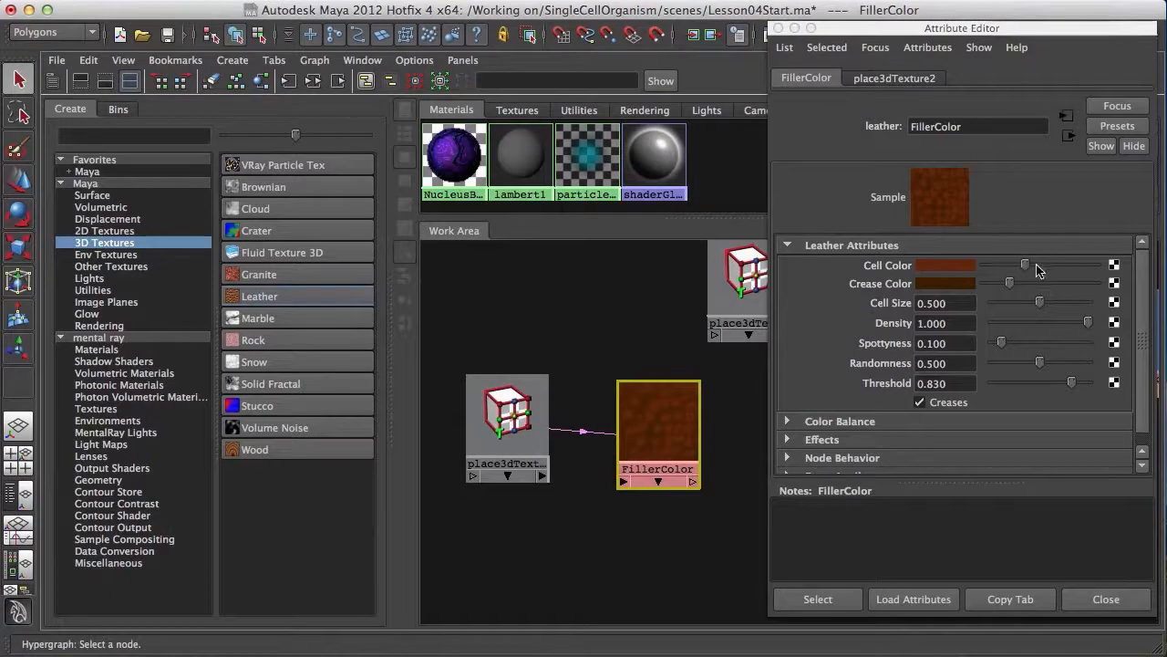
pyautogui.moveTo(1021, 263); pyautogui.dragTo(1075, 266)
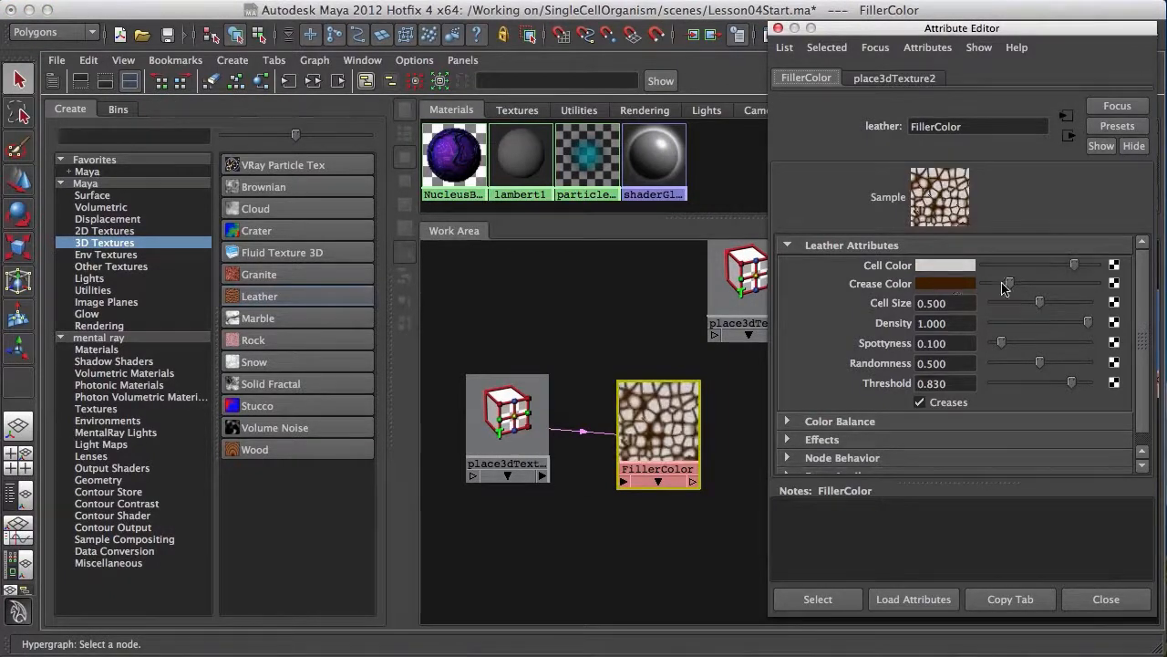
pyautogui.moveTo(1009, 283)
pyautogui.mouseDown()
pyautogui.moveTo(1106, 292)
pyautogui.moveTo(994, 287)
pyautogui.moveTo(1015, 289)
pyautogui.mouseUp()
pyautogui.keyDown('alt'); pyautogui.moveTo(691, 449); pyautogui.dragTo(667, 464, button='middle'); pyautogui.keyUp('alt')
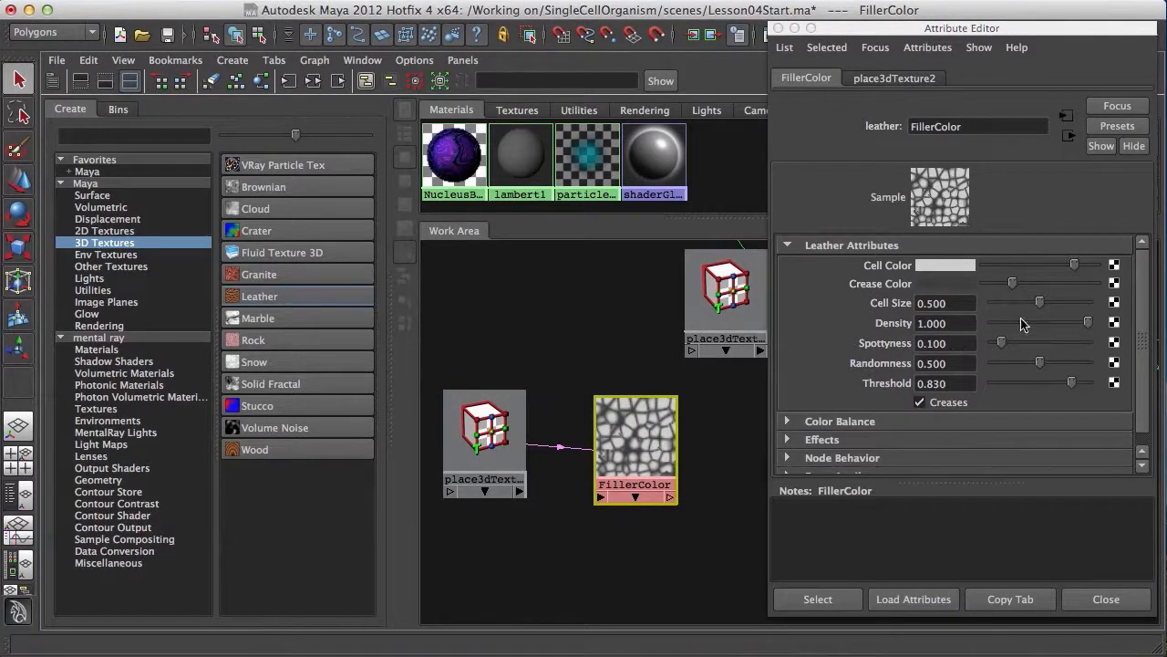
# Try a Cell Size of 3 on the FillerColor leather and settle on 1.000.
pyautogui.click(876, 302)
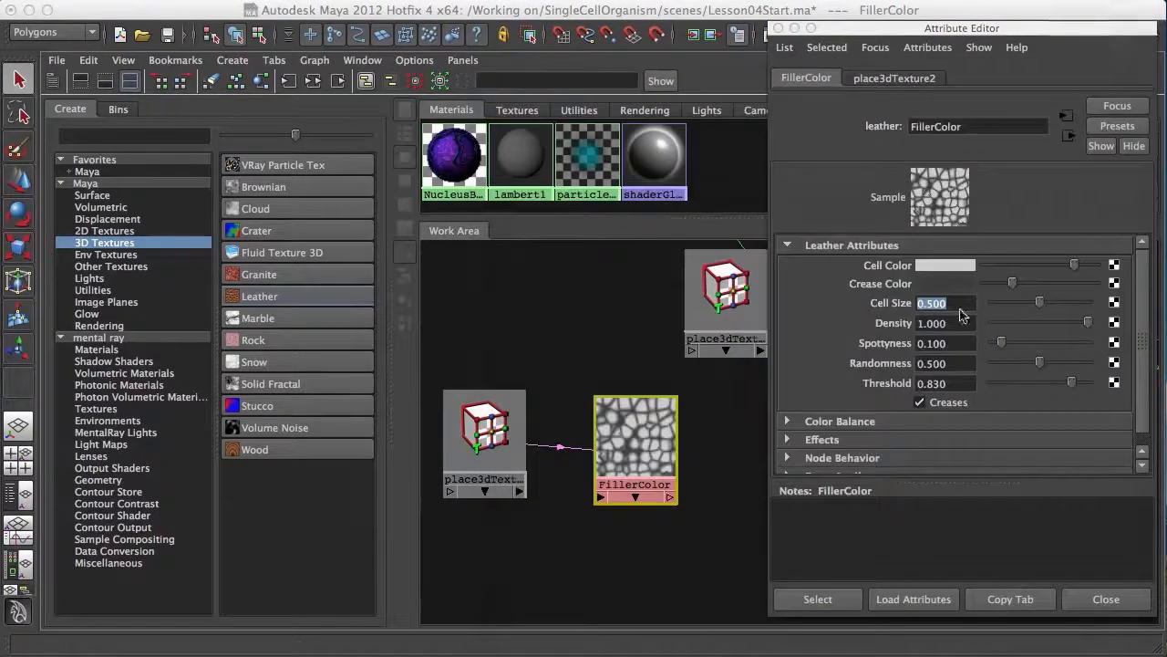
pyautogui.click(964, 304)
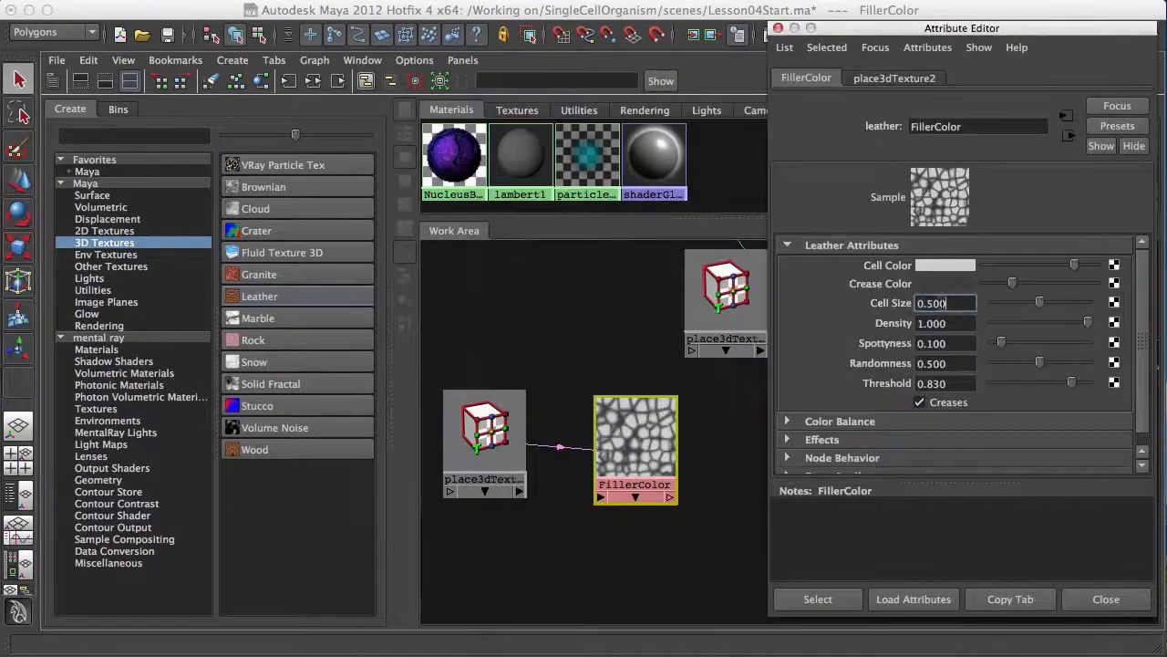
pyautogui.write('3')
pyautogui.press('Tab')
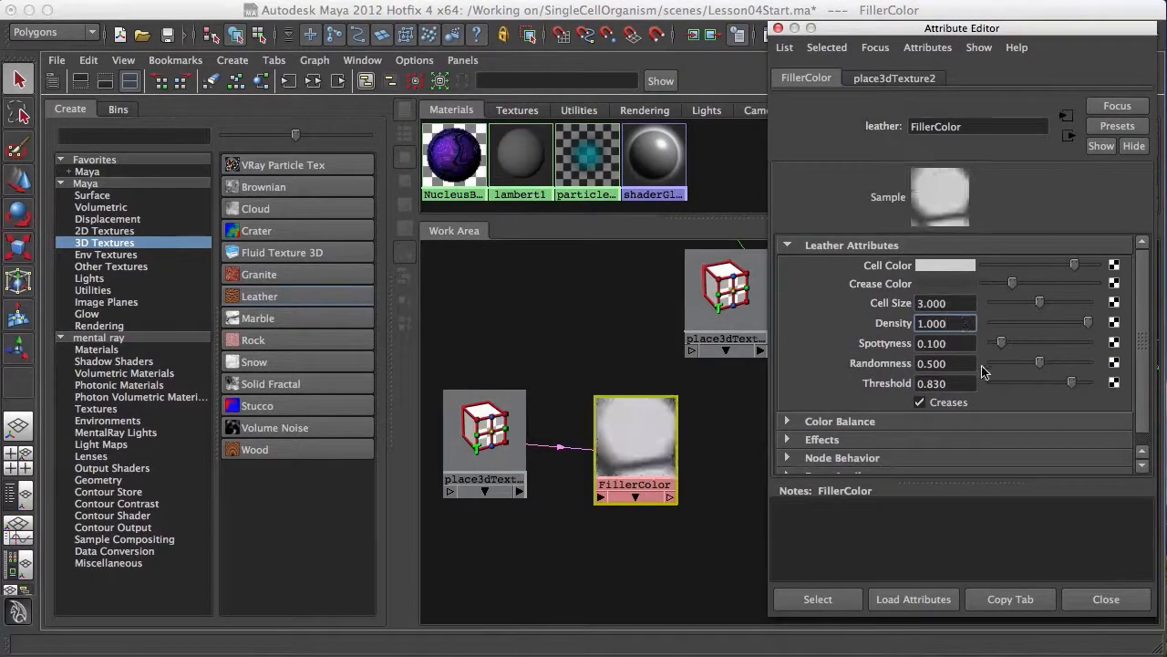
pyautogui.hotkey('shift', 'Tab')
pyautogui.press('Tab')
pyautogui.click(658, 452)
pyautogui.press('f')
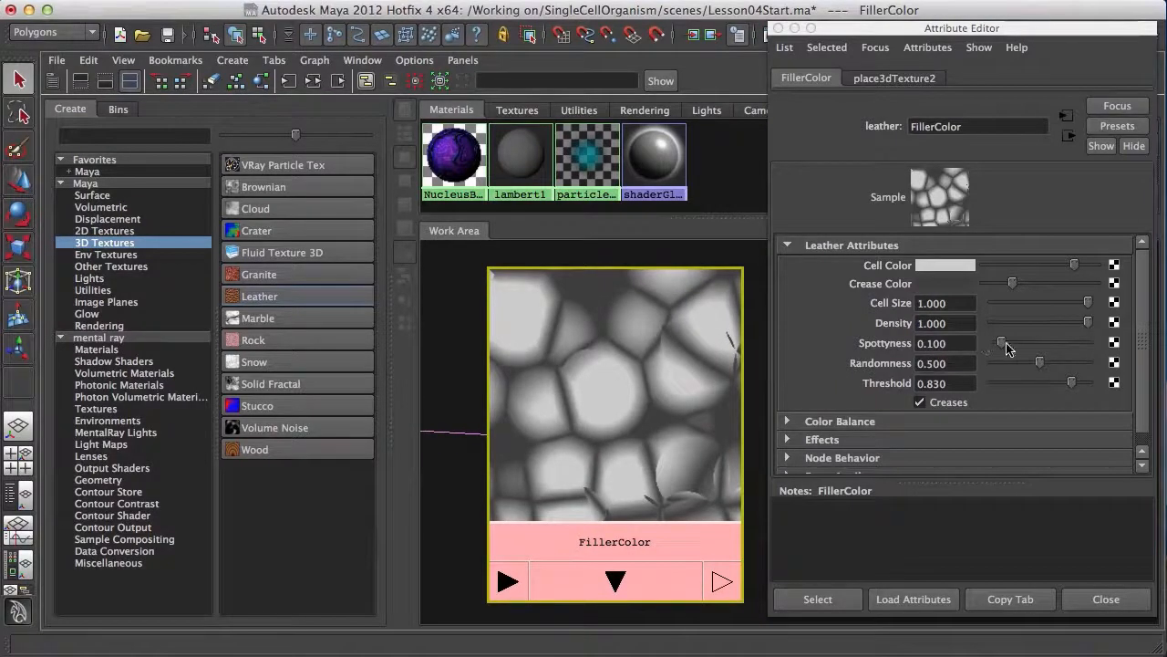
# Set FillerColor's Spottyness to about 0.410, Randomness to about 0.543 and Threshold to about 0.629.
pyautogui.moveTo(1000, 343); pyautogui.dragTo(1021, 345)
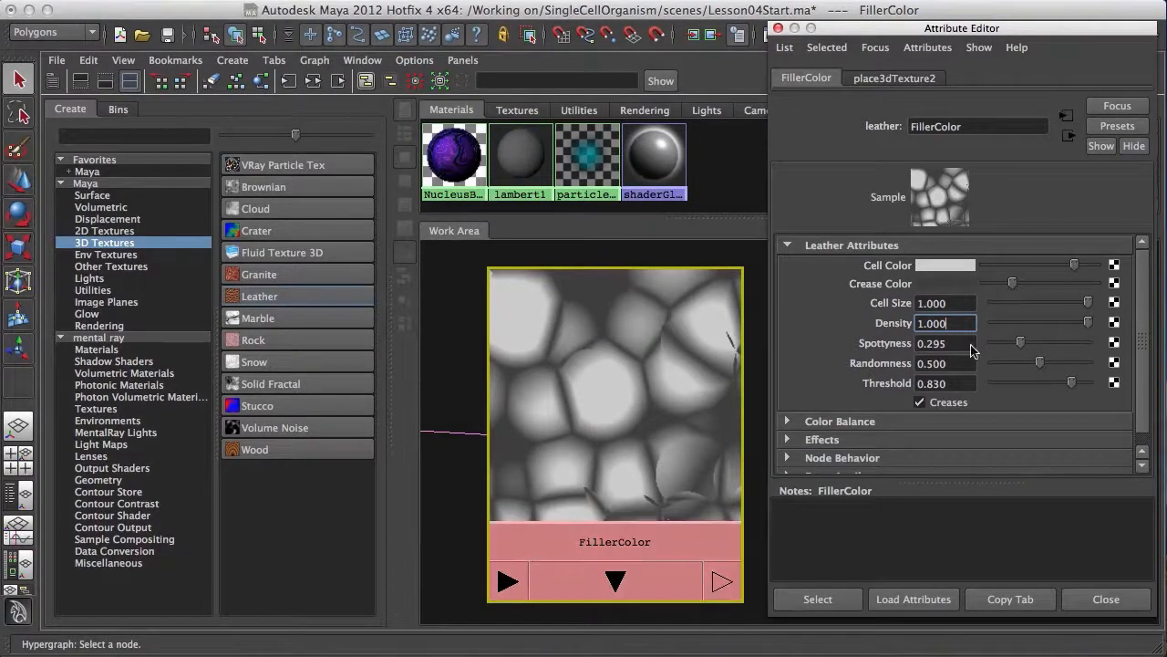
pyautogui.moveTo(1021, 344); pyautogui.dragTo(1039, 348)
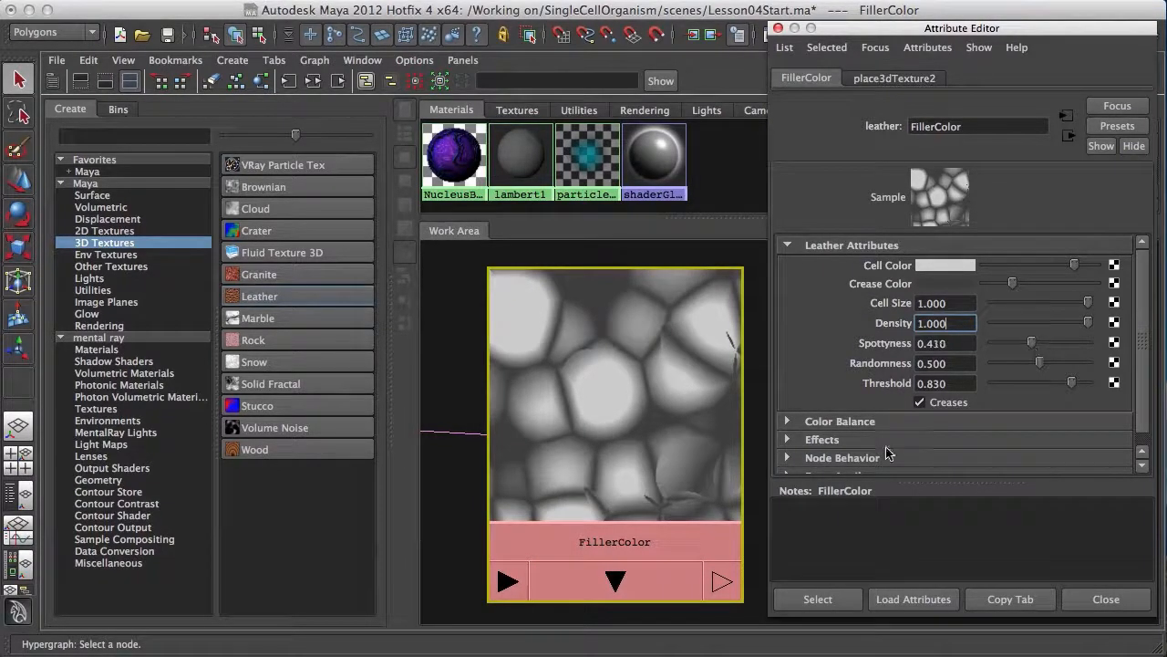
pyautogui.moveTo(1043, 368); pyautogui.dragTo(1060, 391)
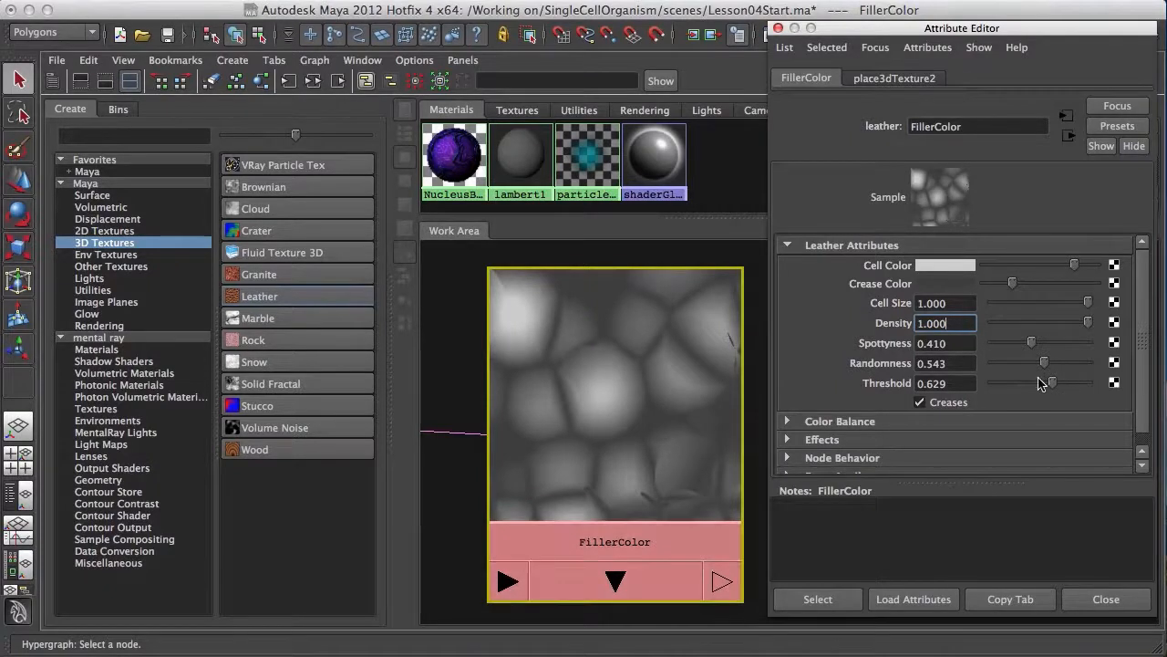
# Set FillerColor's Threshold to about 0.590, trying 0.886 on the way, and render the nucleus.
pyautogui.moveTo(1079, 389); pyautogui.dragTo(1077, 391)
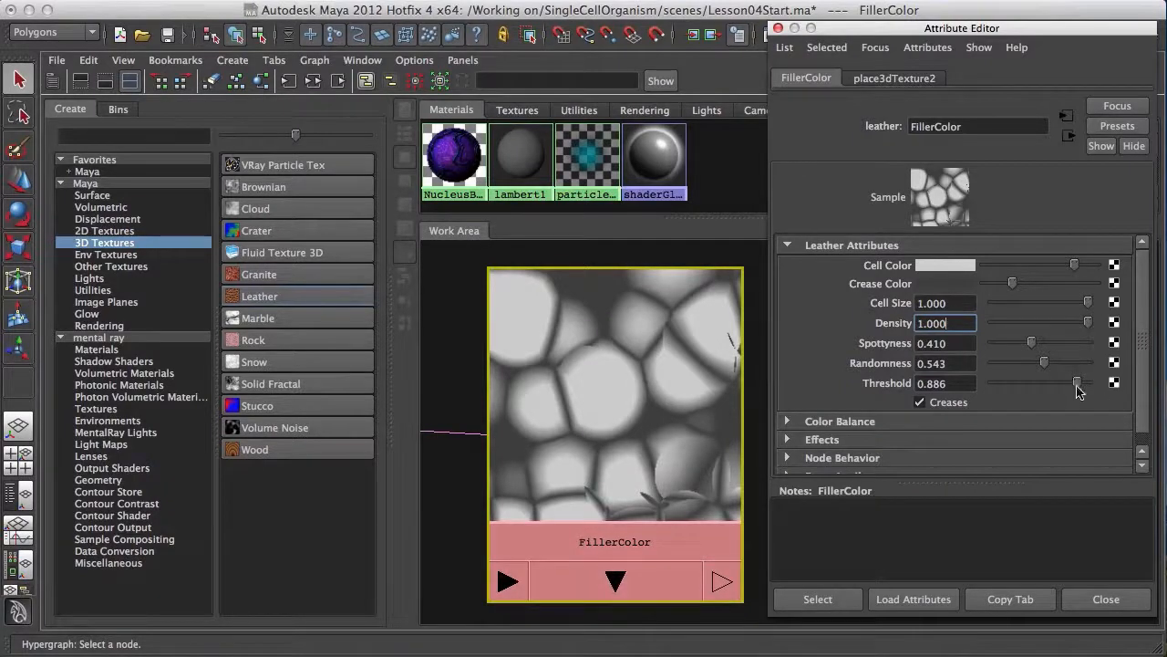
pyautogui.moveTo(1055, 390); pyautogui.dragTo(1049, 387)
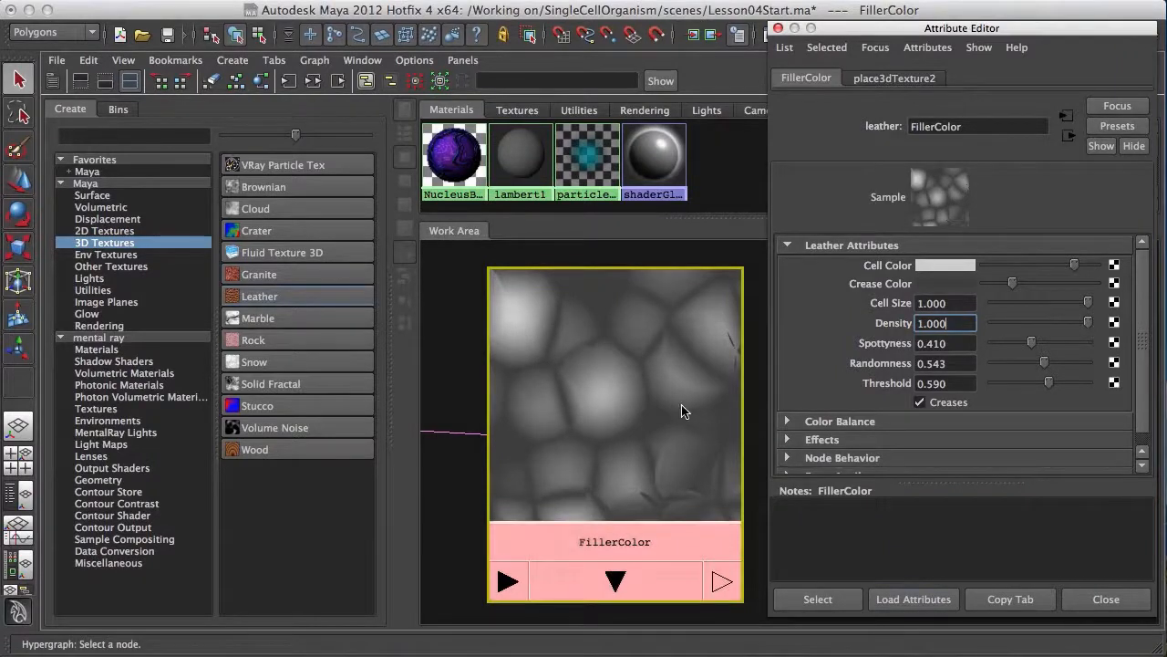
pyautogui.moveTo(736, 653); pyautogui.dragTo(682, 76)
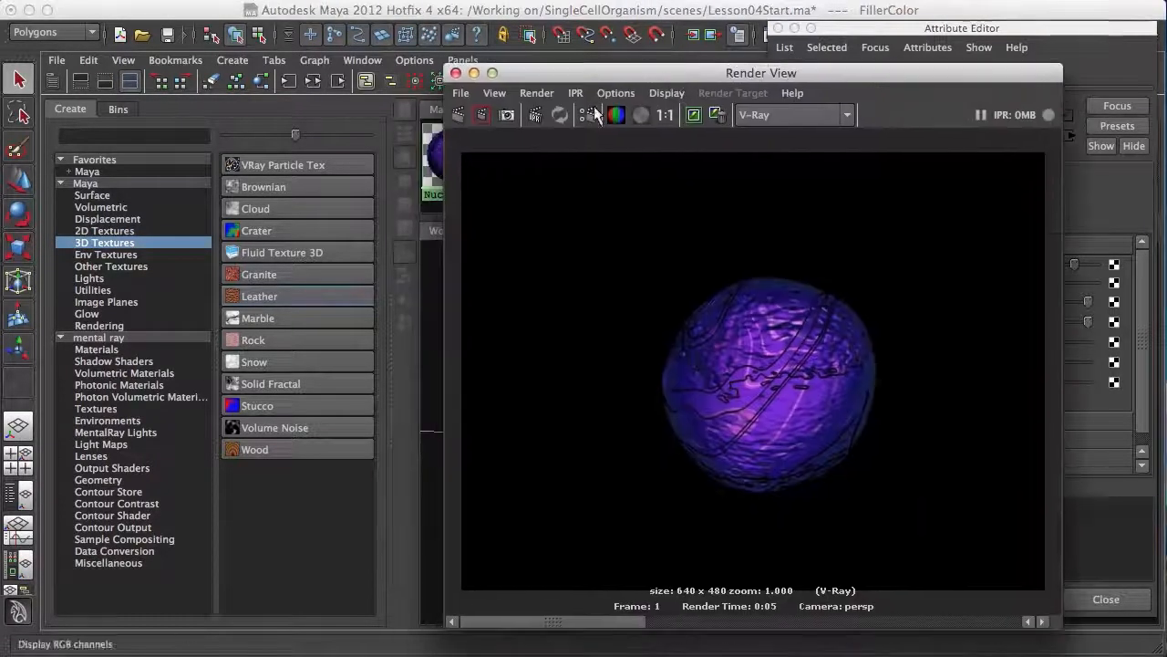
pyautogui.click(459, 117)
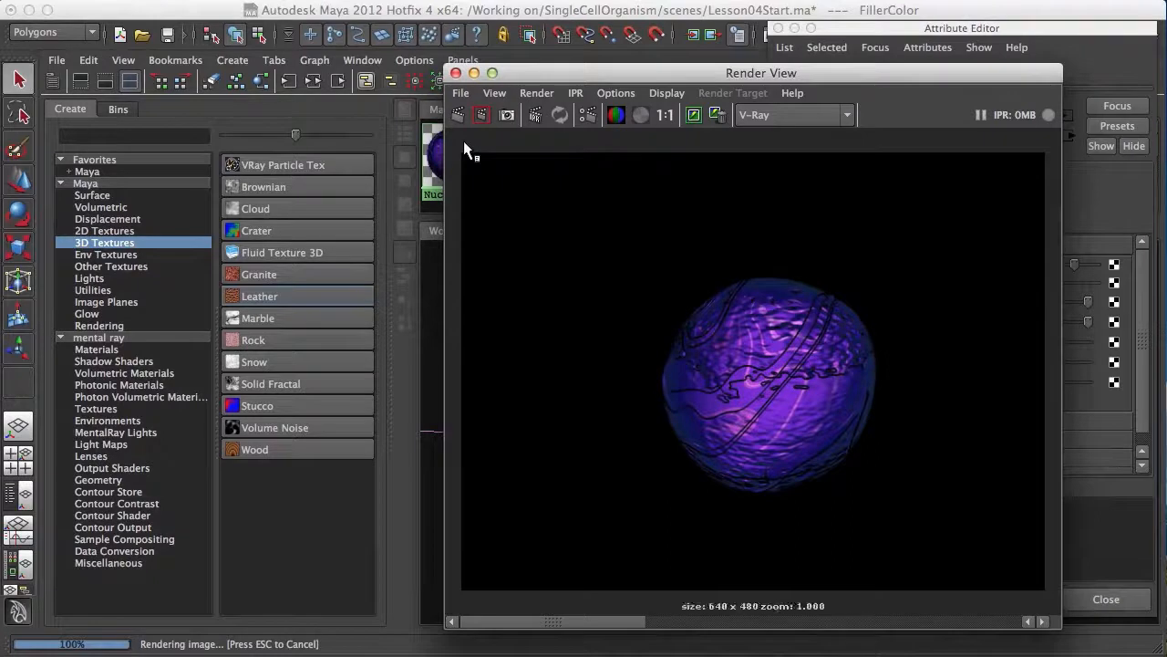
pyautogui.moveTo(902, 75); pyautogui.dragTo(1166, 652)
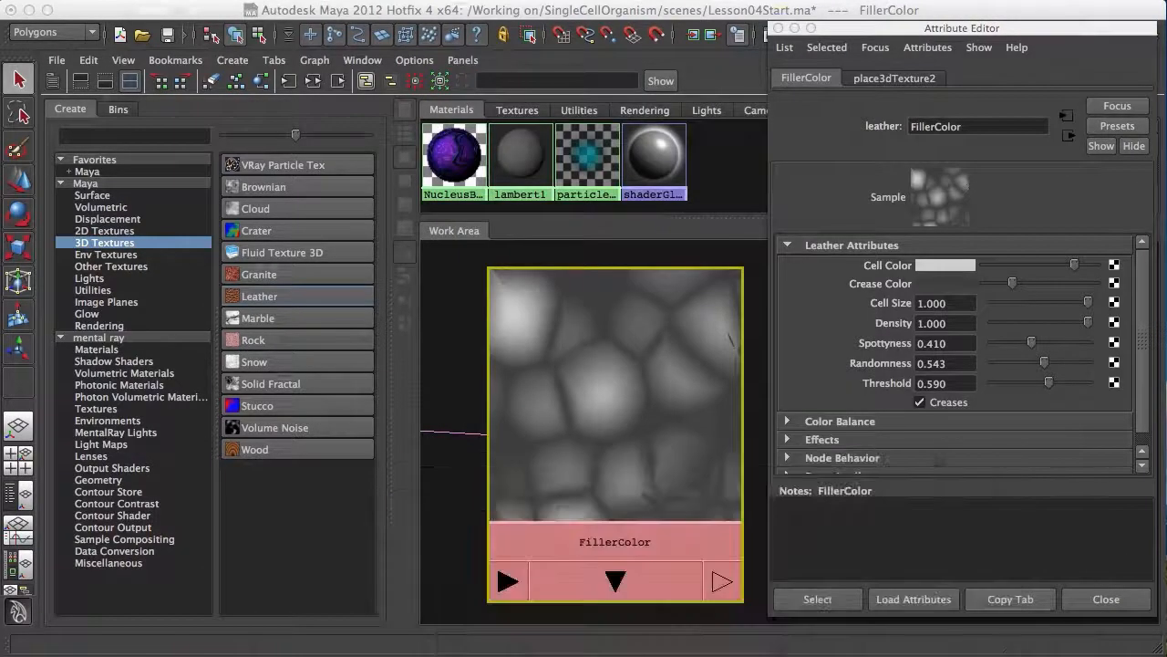
# Connect the FillerColor leather texture to the Filler Color attribute of NucleusBump.
pyautogui.keyDown('alt'); pyautogui.moveTo(658, 329); pyautogui.dragTo(666, 458, button='middle'); pyautogui.keyUp('alt')
pyautogui.keyDown('alt'); pyautogui.moveTo(665, 458); pyautogui.dragTo(411, 388, button='right'); pyautogui.keyUp('alt')
pyautogui.keyDown('alt'); pyautogui.moveTo(606, 416); pyautogui.dragTo(406, 469, button='middle'); pyautogui.keyUp('alt')
pyautogui.keyDown('alt'); pyautogui.moveTo(583, 416); pyautogui.dragTo(479, 410, button='right'); pyautogui.keyUp('alt')
pyautogui.moveTo(546, 410)
pyautogui.keyDown('alt'); pyautogui.mouseDown(button='middle')
pyautogui.moveTo(503, 414)
pyautogui.moveTo(534, 416)
pyautogui.mouseUp(button='middle'); pyautogui.keyUp('alt')
pyautogui.click(658, 345)
pyautogui.moveTo(463, 512); pyautogui.dragTo(861, 266, button='middle')
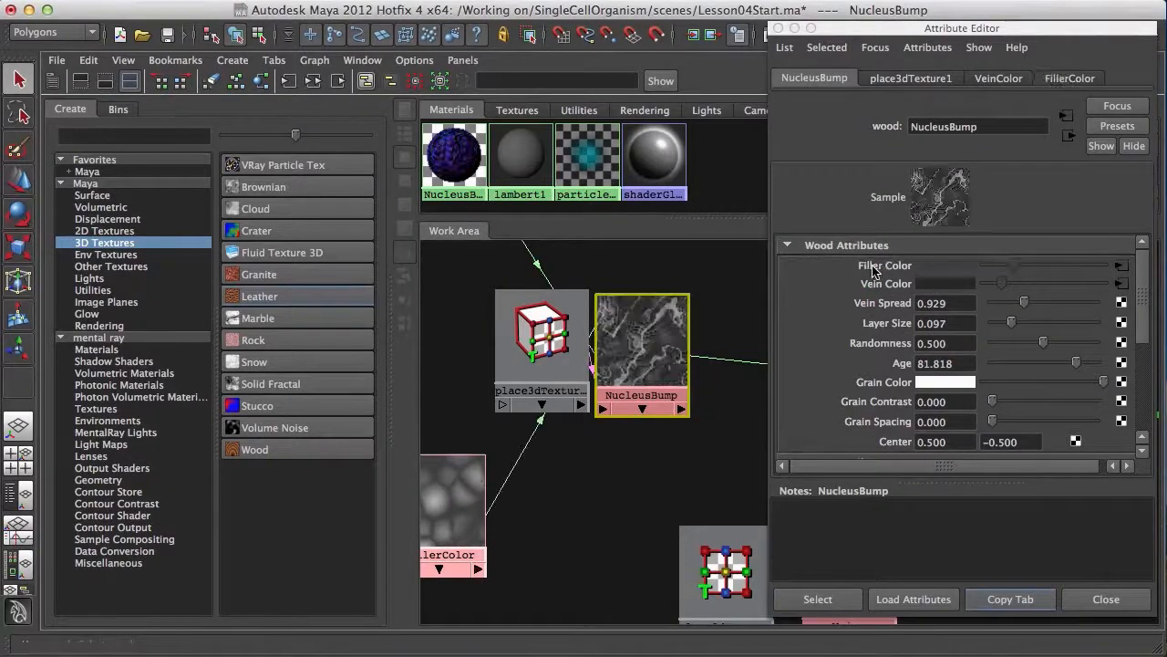
# Render the nucleus and examine the bump pattern on its surface up close.
pyautogui.moveTo(857, 653); pyautogui.dragTo(707, 45)
pyautogui.click(504, 85)
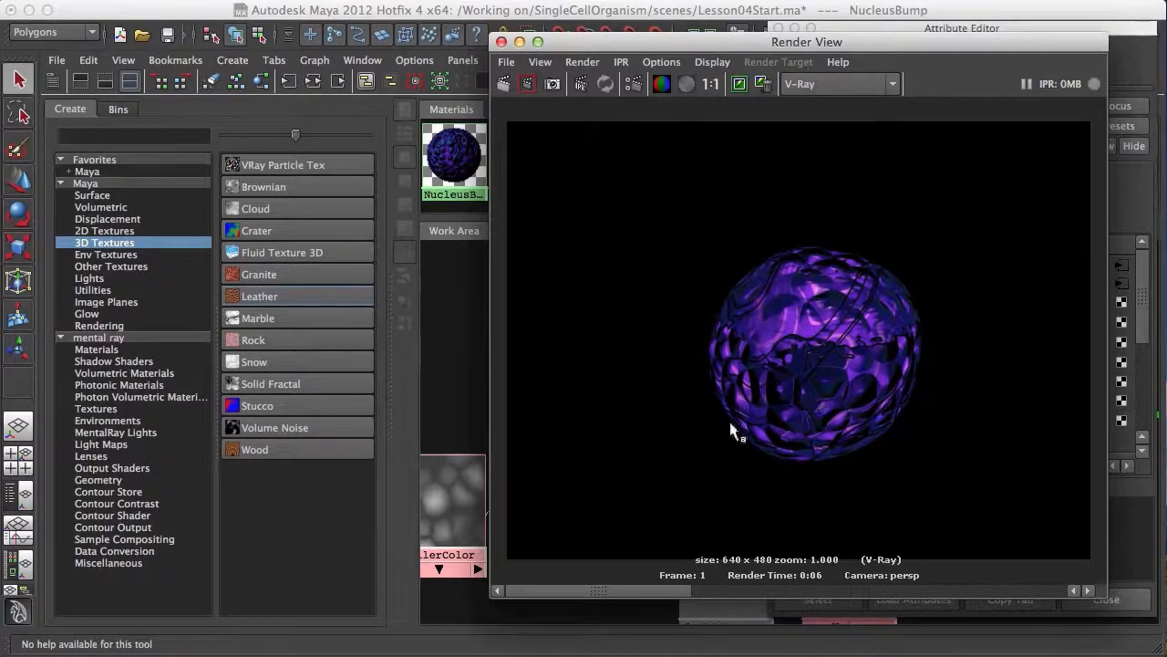
pyautogui.scroll(4, 821, 420)
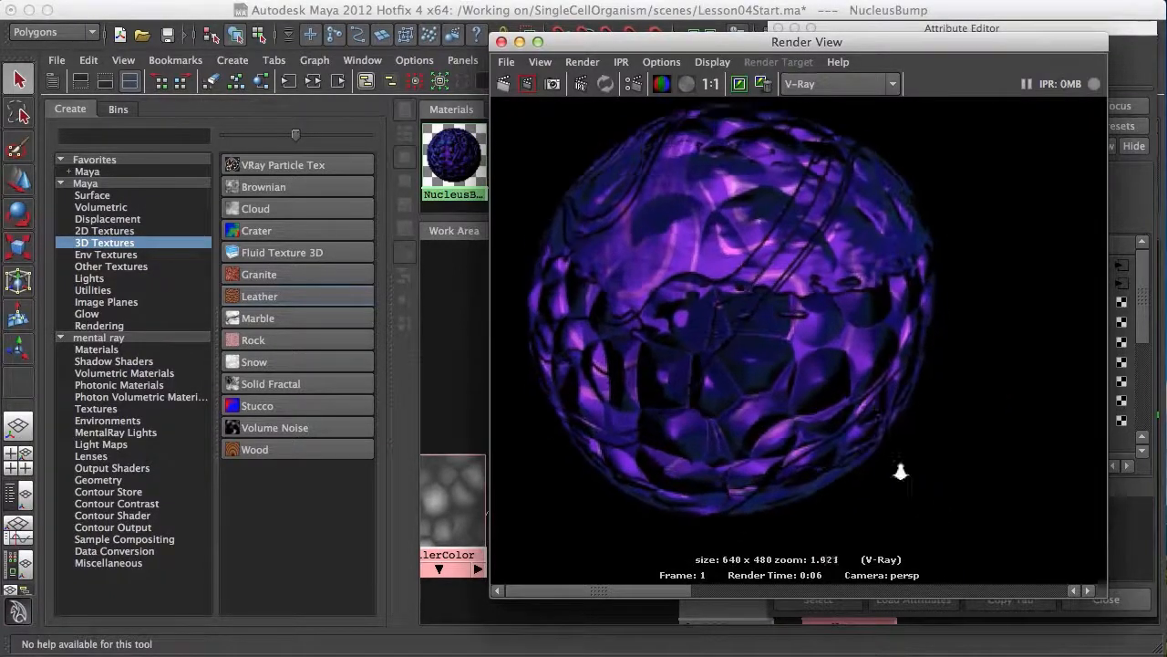
pyautogui.keyDown('alt'); pyautogui.moveTo(885, 408); pyautogui.dragTo(895, 387, button='middle'); pyautogui.keyUp('alt')
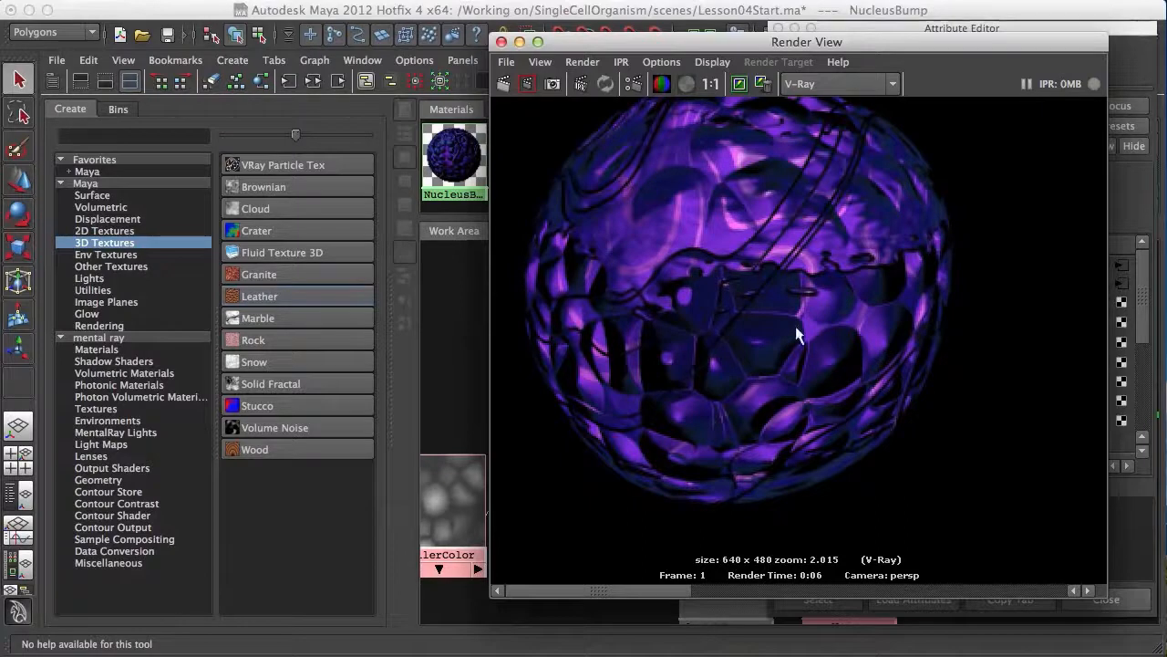
pyautogui.moveTo(838, 40); pyautogui.dragTo(907, 654)
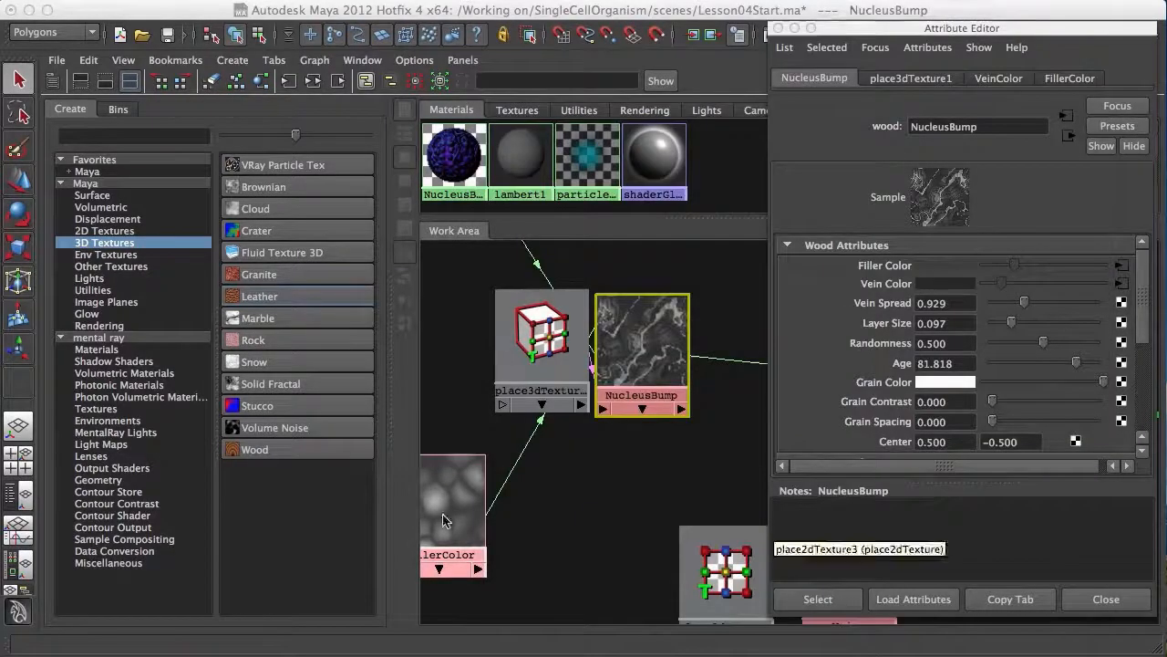
# Select the FillerColor leather node and slightly darken its Crease Color.
pyautogui.click(477, 515)
pyautogui.keyDown('alt'); pyautogui.moveTo(479, 519); pyautogui.dragTo(599, 433, button='middle'); pyautogui.keyUp('alt')
pyautogui.keyDown('alt'); pyautogui.moveTo(599, 435); pyautogui.dragTo(722, 539, button='right'); pyautogui.keyUp('alt')
pyautogui.keyDown('alt'); pyautogui.moveTo(584, 479); pyautogui.dragTo(700, 487, button='middle'); pyautogui.keyUp('alt')
pyautogui.keyDown('alt'); pyautogui.moveTo(700, 487); pyautogui.dragTo(738, 538, button='right'); pyautogui.keyUp('alt')
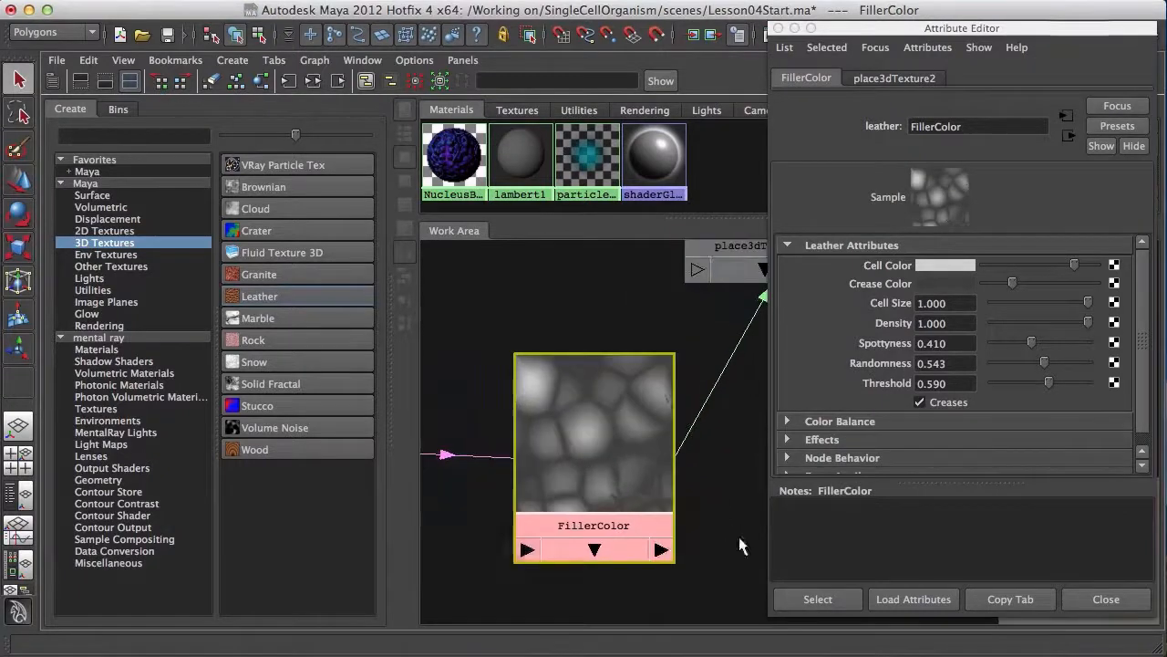
pyautogui.moveTo(1011, 283); pyautogui.dragTo(1006, 284)
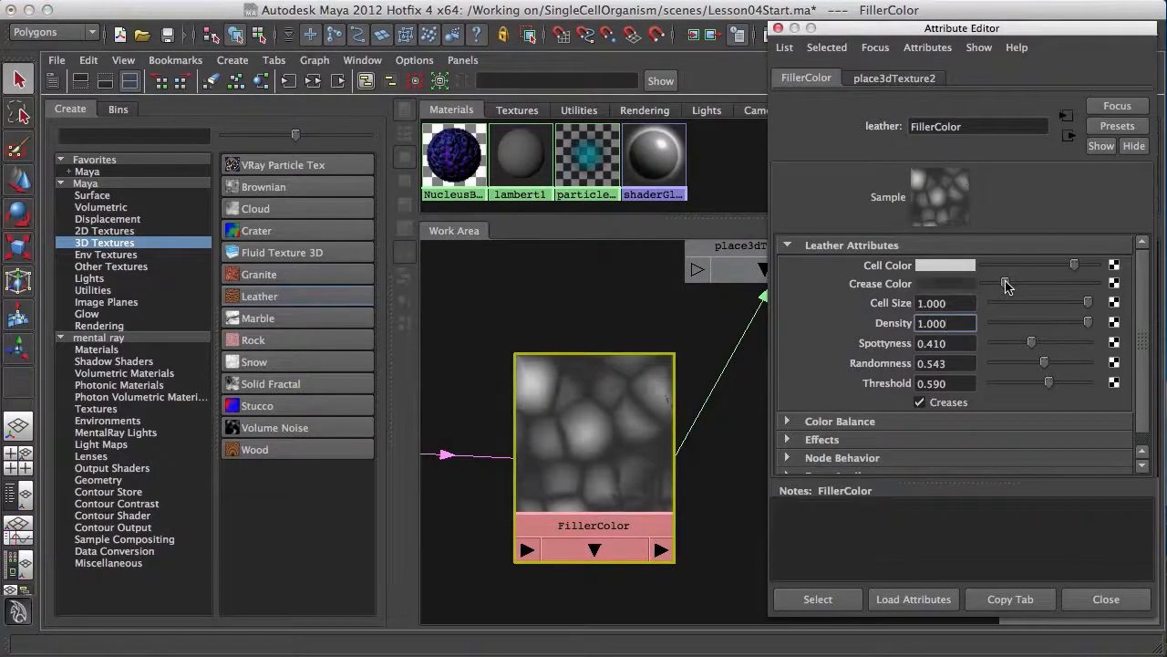
# Compare the FillerColor leather with and without Creases and leave the Creases option off.
pyautogui.click(927, 404)
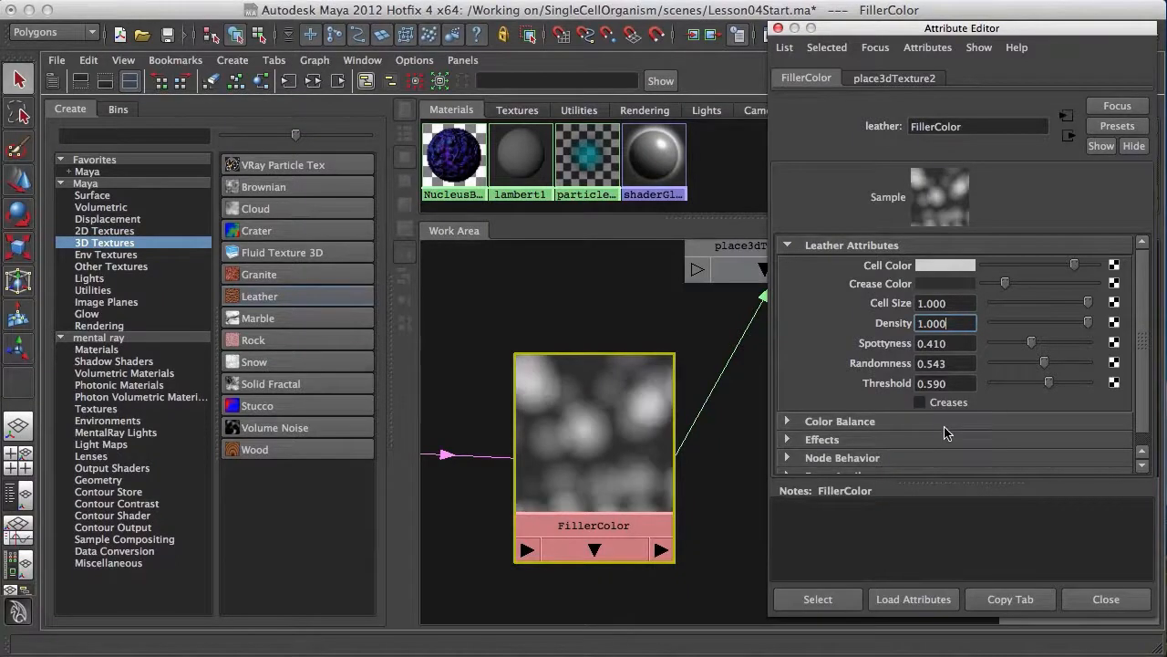
pyautogui.keyDown('alt'); pyautogui.moveTo(631, 401); pyautogui.dragTo(691, 478, button='right'); pyautogui.keyUp('alt')
pyautogui.keyDown('alt'); pyautogui.moveTo(625, 431); pyautogui.dragTo(747, 455, button='middle'); pyautogui.keyUp('alt')
pyautogui.keyDown('alt'); pyautogui.moveTo(753, 524); pyautogui.dragTo(774, 545, button='right'); pyautogui.keyUp('alt')
pyautogui.keyDown('alt'); pyautogui.moveTo(655, 458); pyautogui.dragTo(597, 430, button='middle'); pyautogui.keyUp('alt')
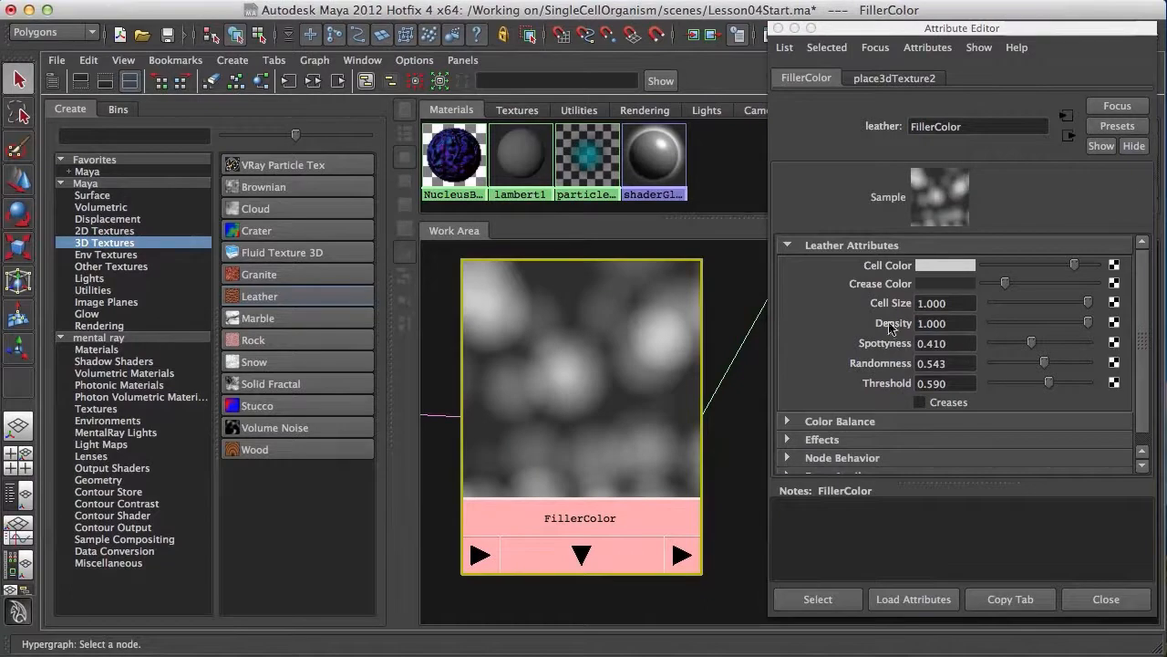
pyautogui.moveTo(1031, 346); pyautogui.dragTo(1035, 353)
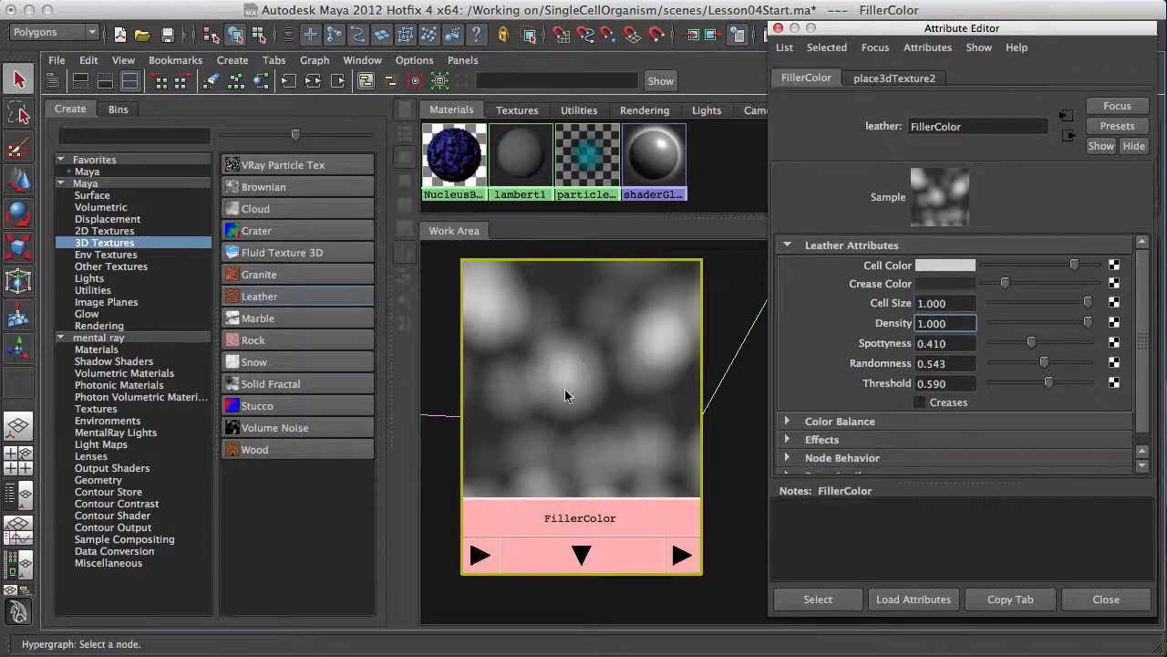
pyautogui.click(919, 402)
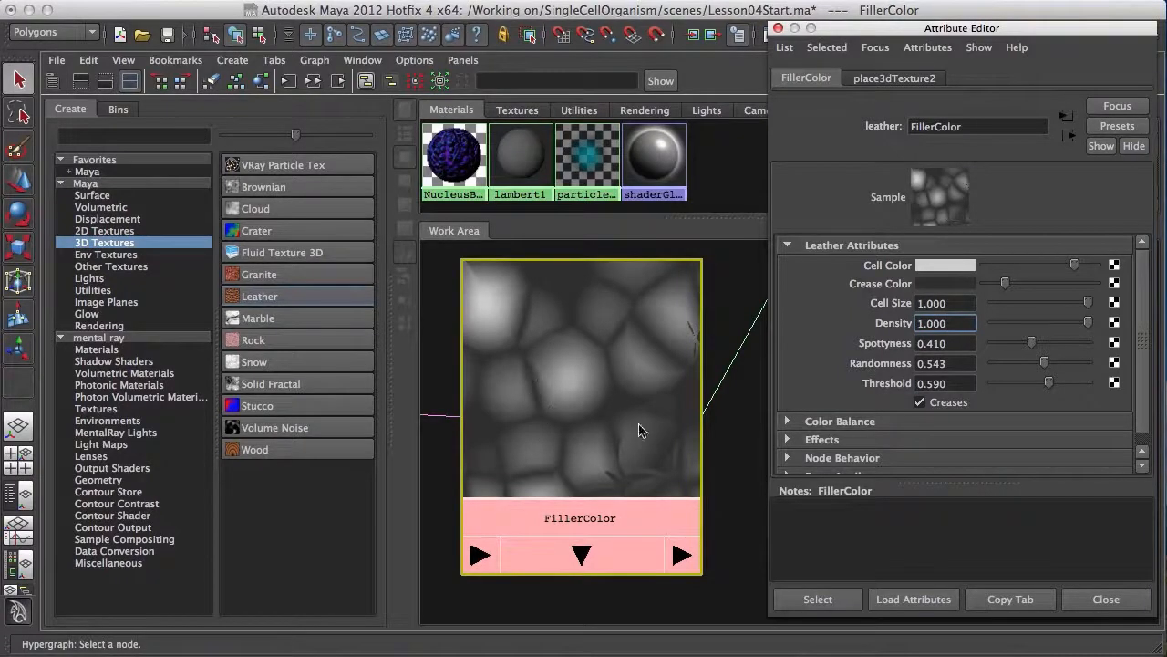
pyautogui.click(919, 402)
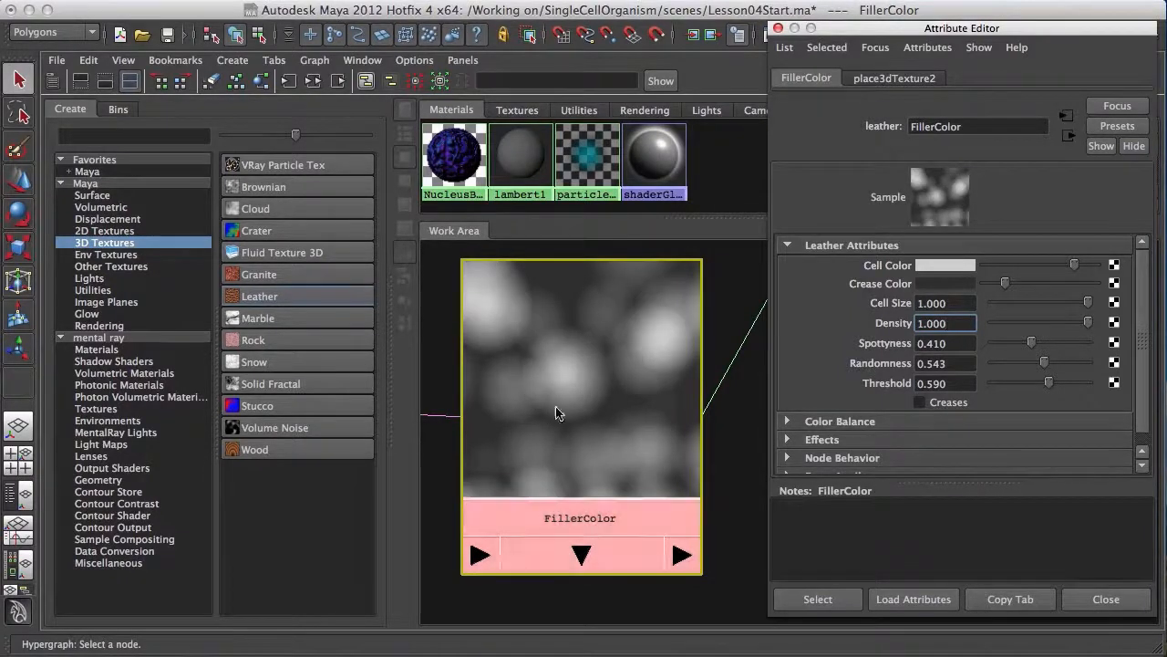
# Set the FillerColor leather's Cell Size to 3.
pyautogui.click(951, 304)
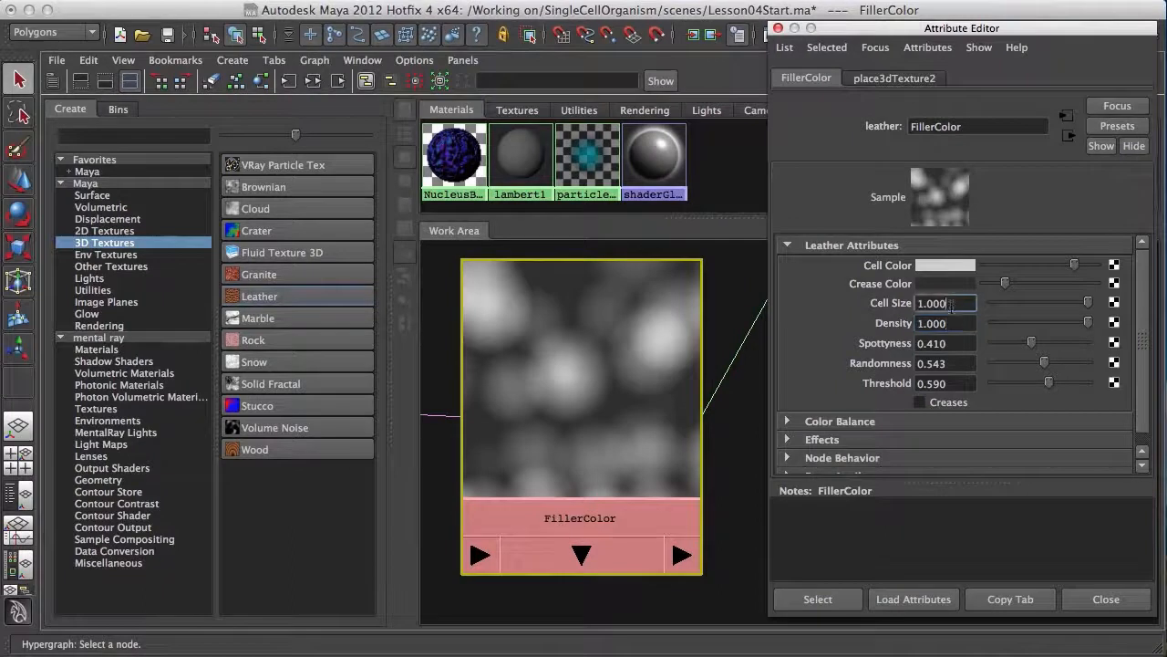
pyautogui.moveTo(968, 304); pyautogui.dragTo(840, 280)
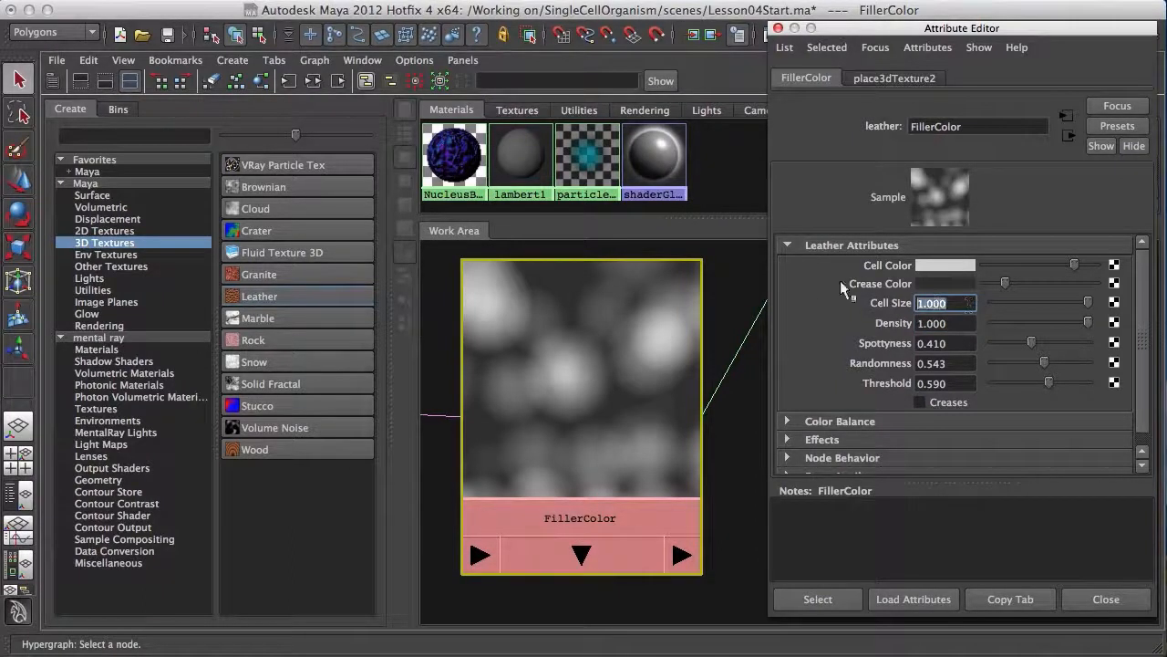
pyautogui.write('3')
pyautogui.press('Return')
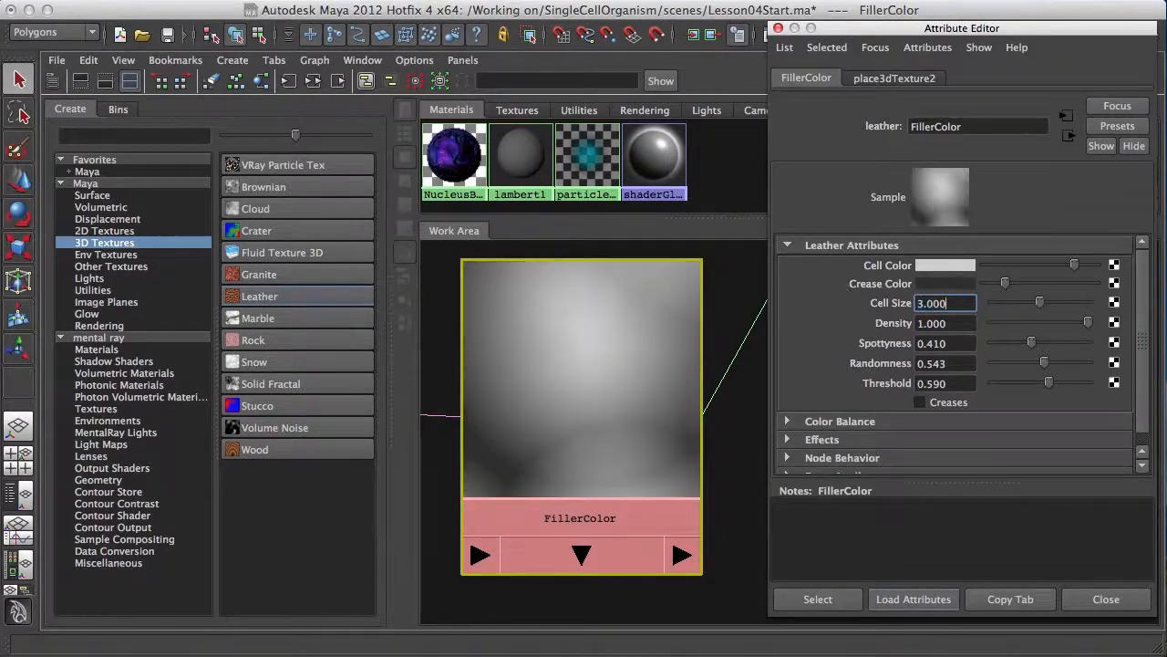
# Return the render image to 1:1 size, render the nucleus again and examine its larger, softer bumps.
pyautogui.moveTo(896, 393); pyautogui.dragTo(749, 40)
pyautogui.click(740, 77)
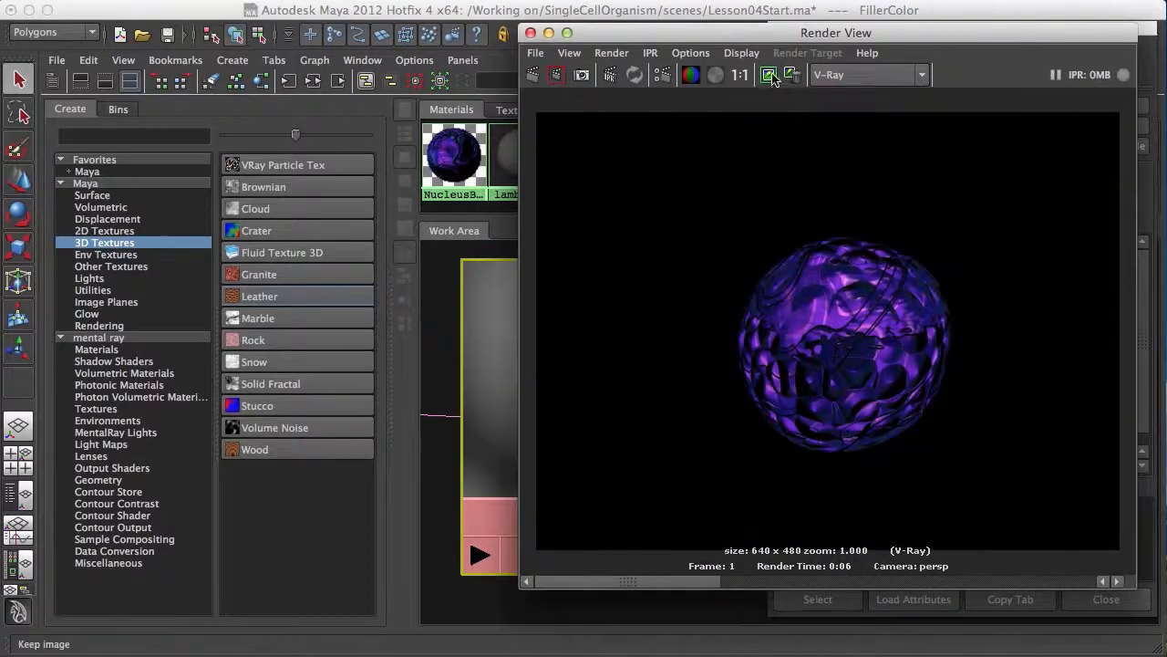
pyautogui.click(532, 74)
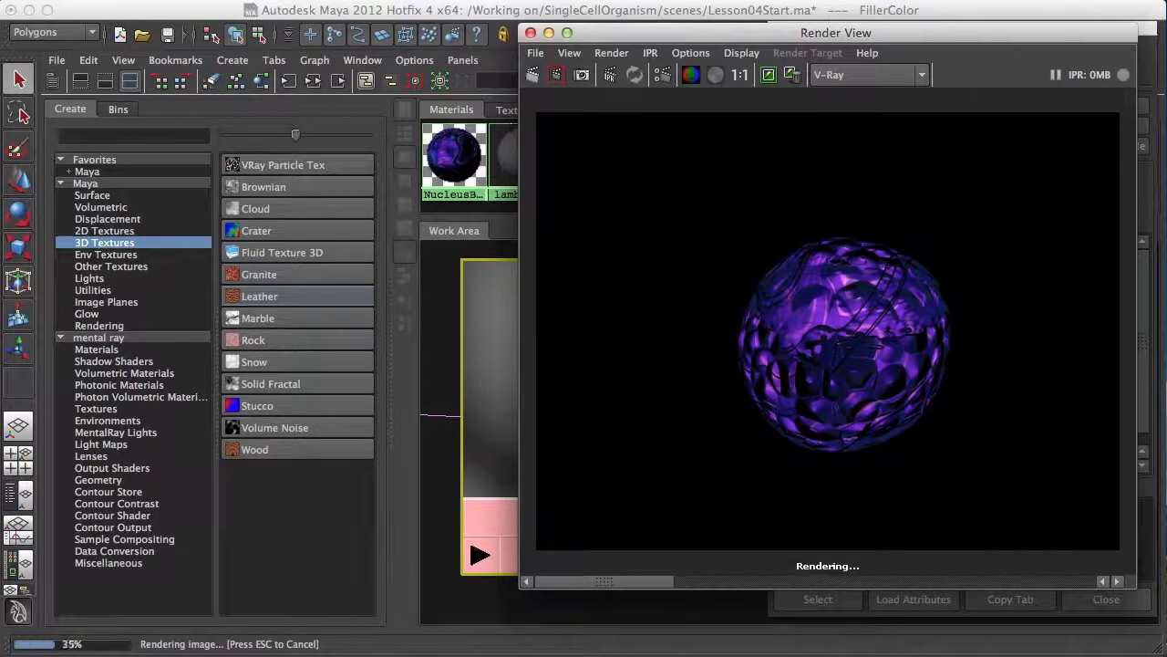
pyautogui.click(1147, 29)
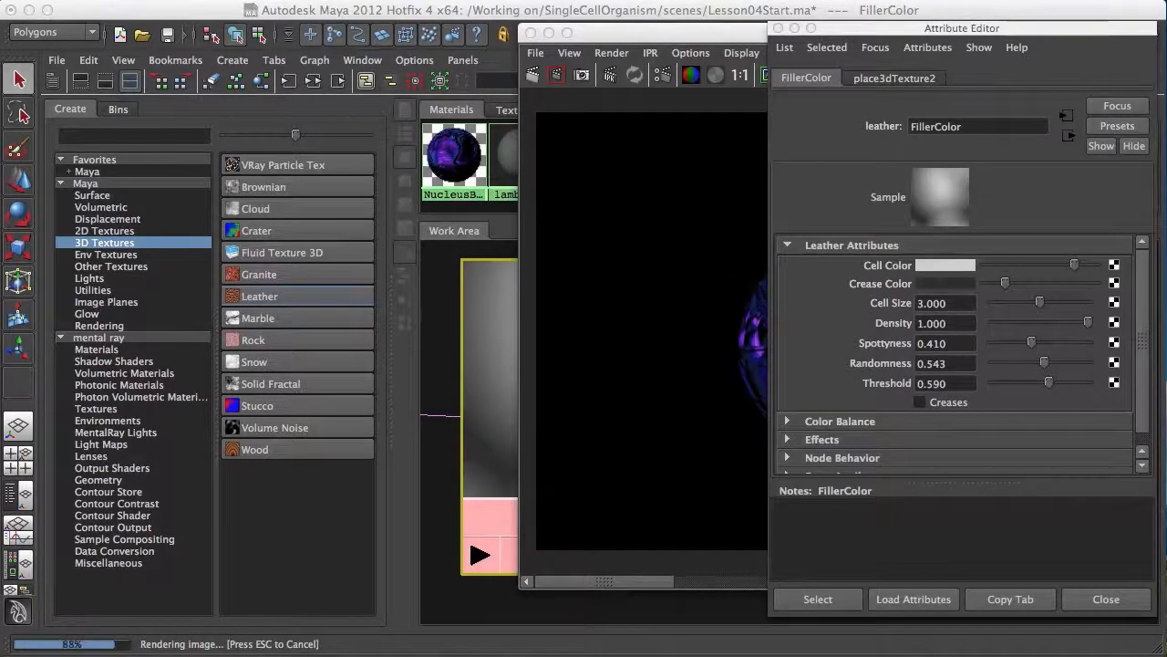
pyautogui.moveTo(758, 34); pyautogui.dragTo(665, 40)
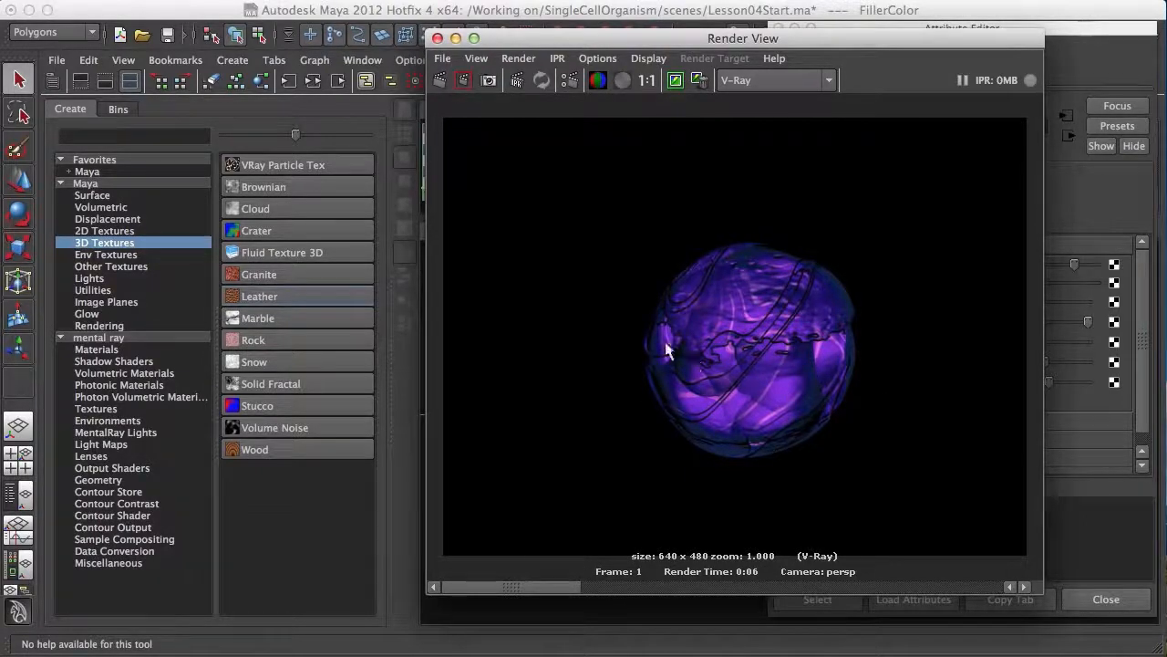
# Switch to the single perspective view, orbit the camera to a low side angle on the nucleus, close the Attribute Editor and render.
pyautogui.moveTo(847, 38); pyautogui.dragTo(1153, 59)
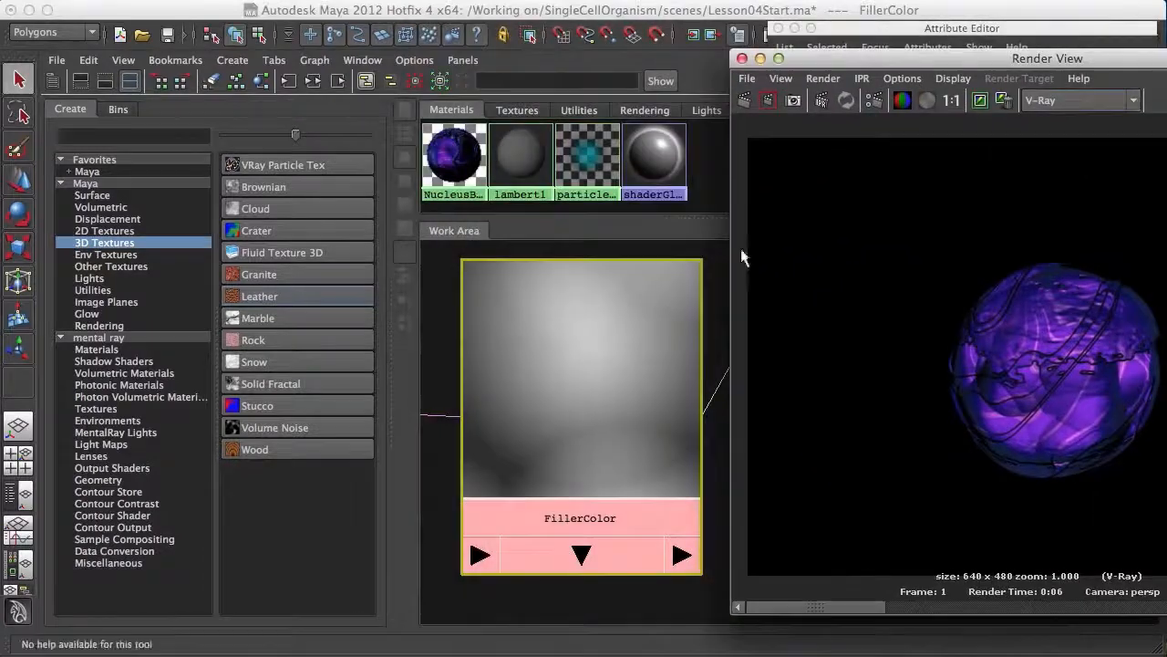
pyautogui.click(19, 426)
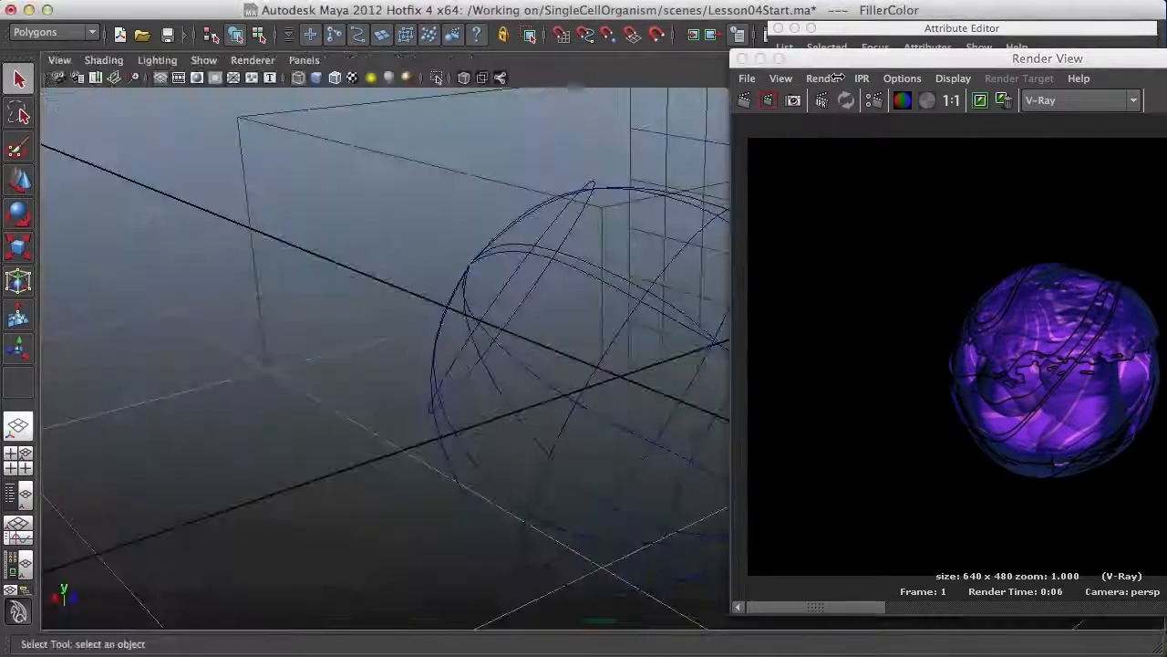
pyautogui.moveTo(823, 86); pyautogui.dragTo(508, 651)
pyautogui.keyDown('alt'); pyautogui.moveTo(538, 352); pyautogui.dragTo(665, 328); pyautogui.keyUp('alt')
pyautogui.keyDown('alt'); pyautogui.moveTo(665, 320); pyautogui.dragTo(532, 258, button='middle'); pyautogui.keyUp('alt')
pyautogui.click(778, 29)
pyautogui.keyDown('alt'); pyautogui.moveTo(573, 370); pyautogui.dragTo(807, 324); pyautogui.keyUp('alt')
pyautogui.moveTo(620, 654); pyautogui.dragTo(721, 64)
pyautogui.click(465, 99)
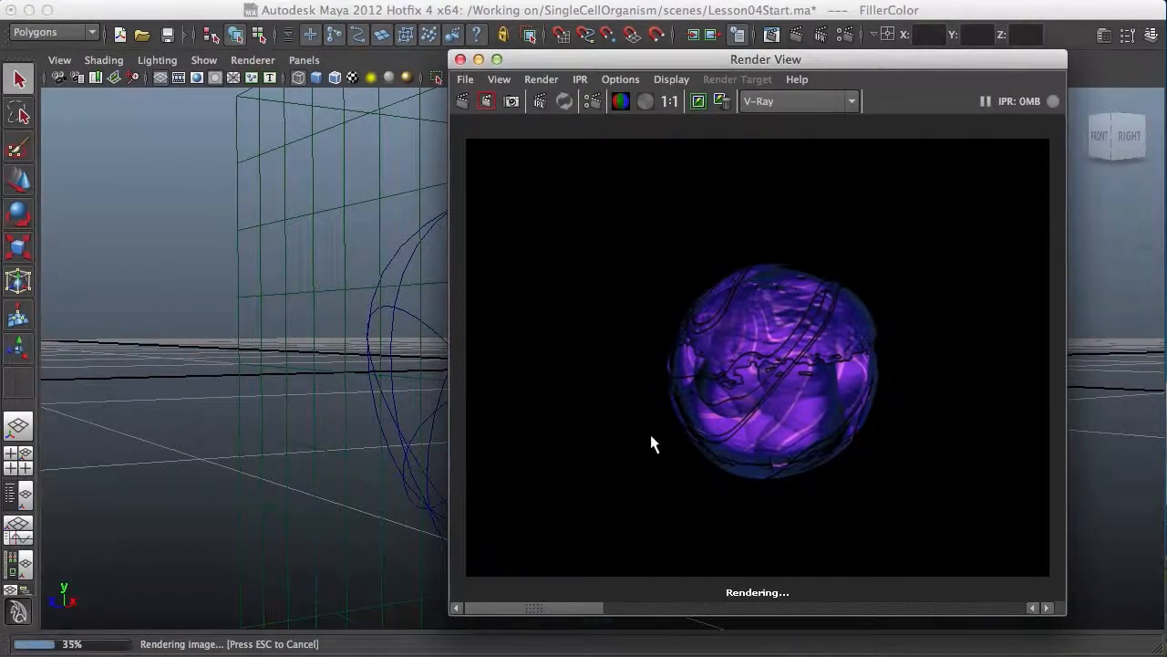